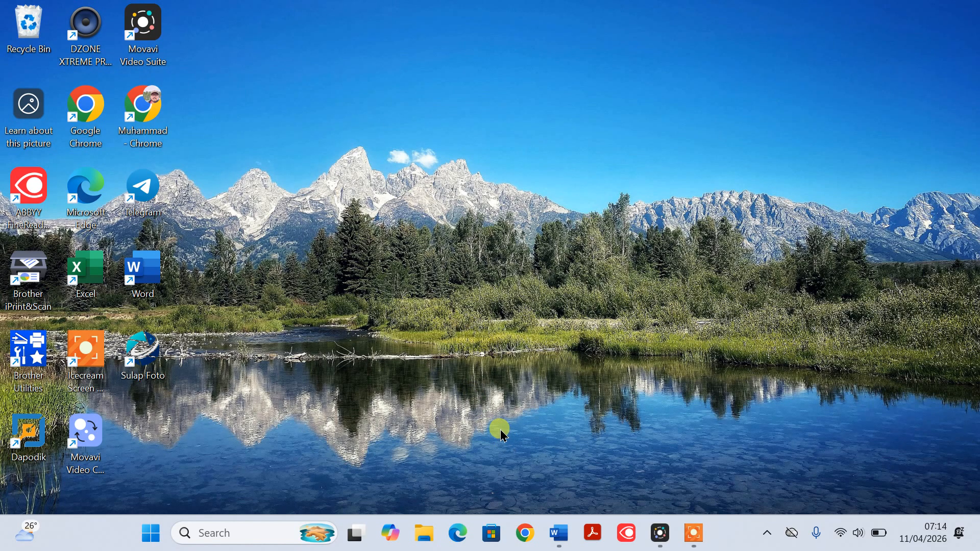
Show the app links in Word's Document1 and switch to Chrome using the profile with the blue avatar
{"action": "mouse_move", "coordinate": [562, 538]}
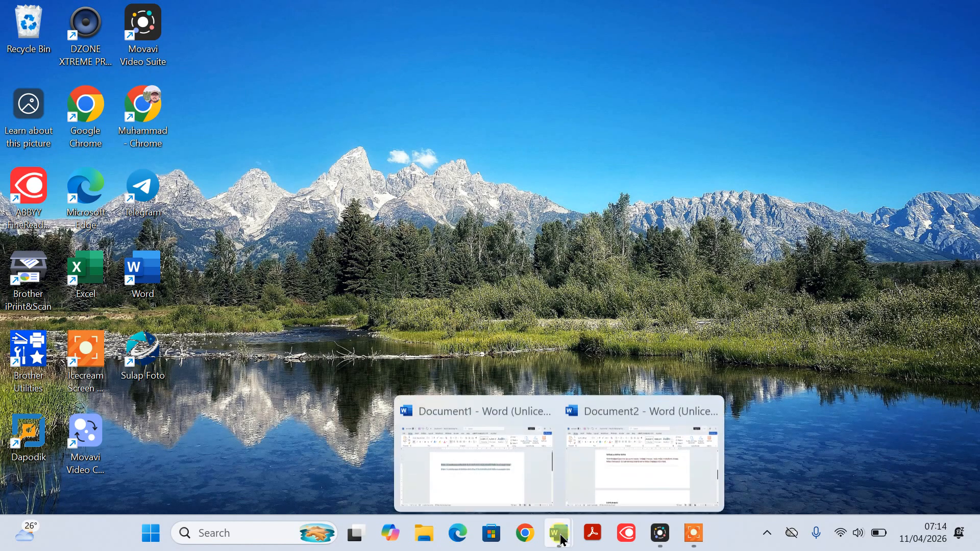
{"action": "left_click", "coordinate": [512, 483]}
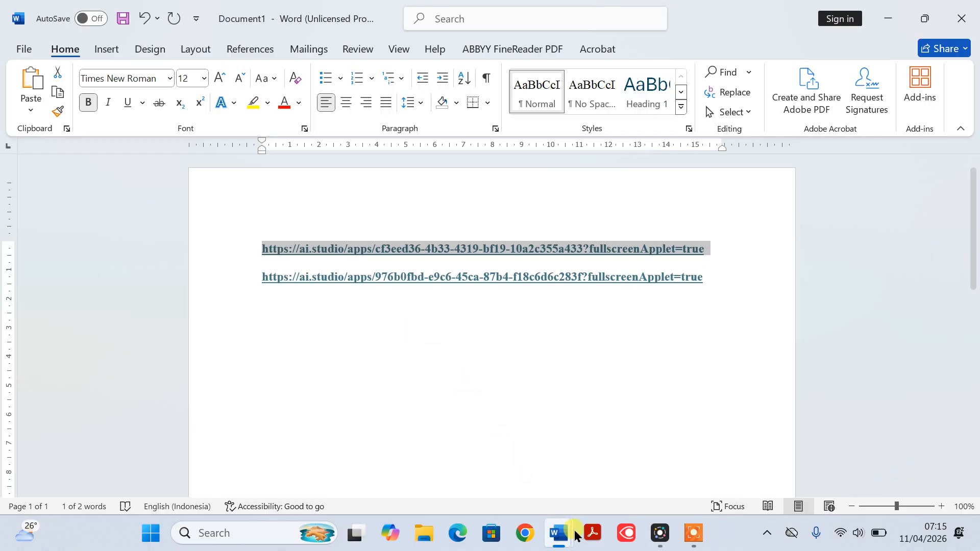
{"action": "left_click", "coordinate": [523, 534]}
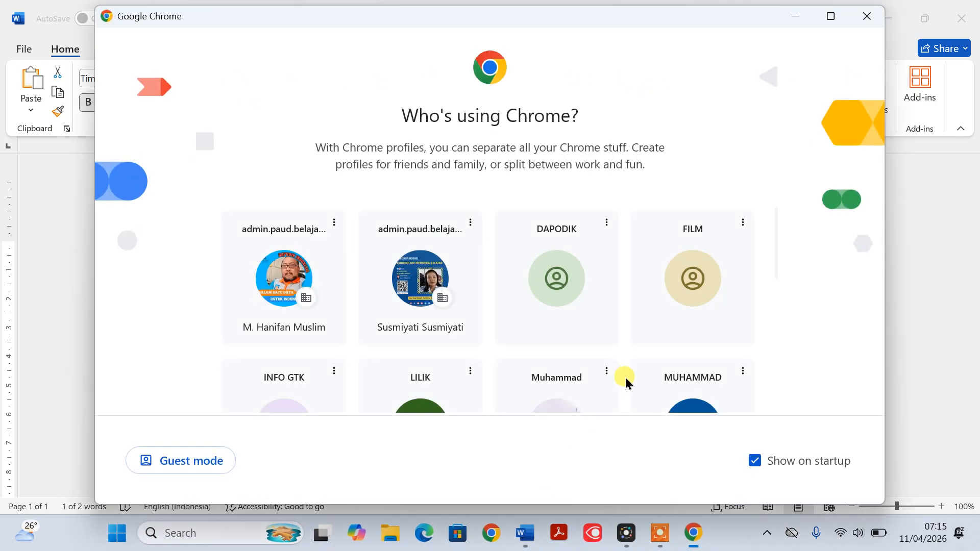
{"action": "scroll", "coordinate": [689, 339], "scroll_direction": "down", "scroll_amount": 2}
{"action": "left_click", "coordinate": [700, 332]}
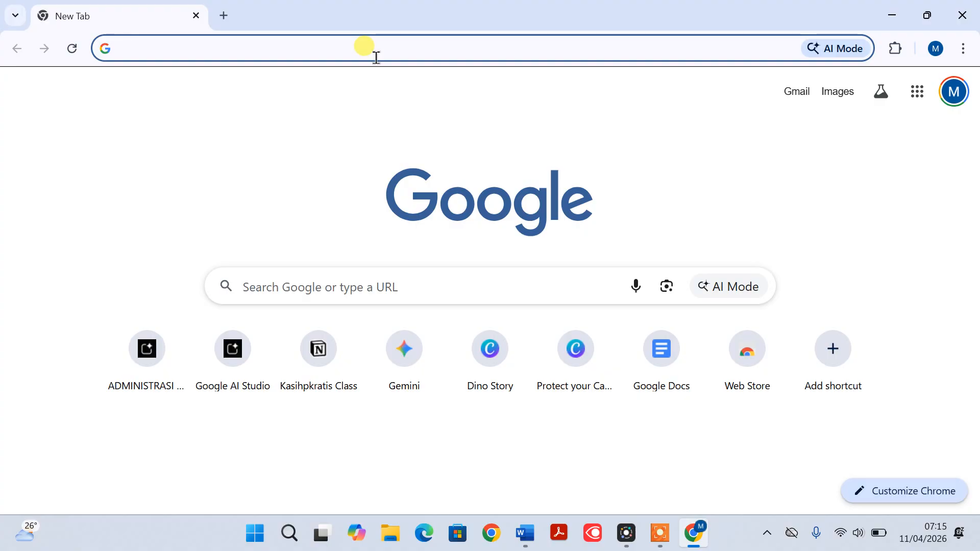
Load the copied ai.studio link for Penyusun Rapor PAUD Profesional and continue past the other-developer notice
{"action": "type", "text": "https://ai.studio/apps/cf3eed36-4b33-4319-bf19-10a2c355a433?fullscreenApplet=true"}
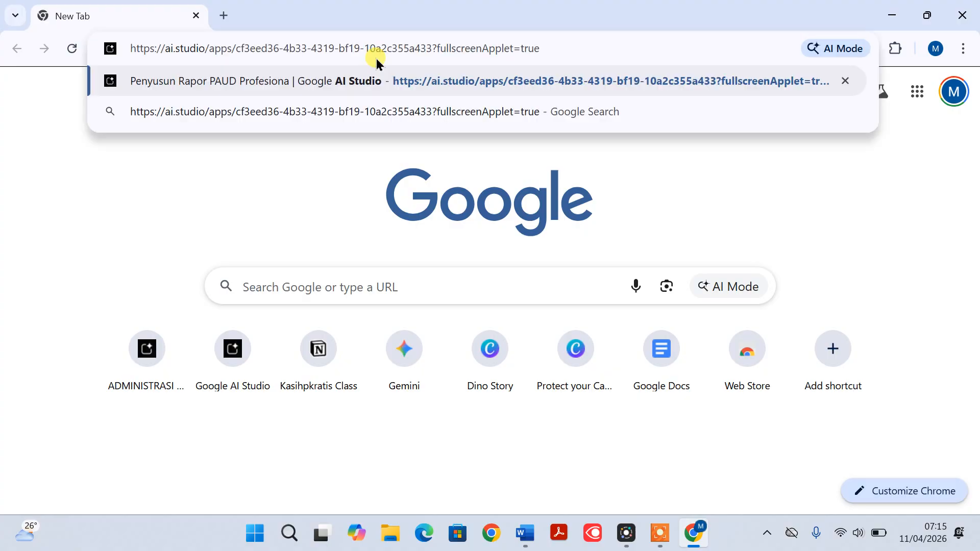
{"action": "key", "text": "Return"}
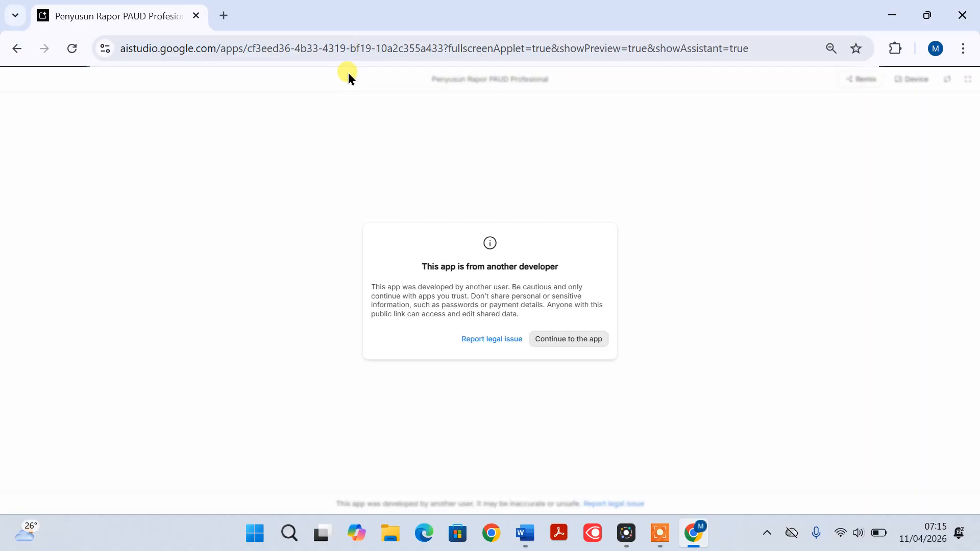
{"action": "left_click", "coordinate": [551, 340]}
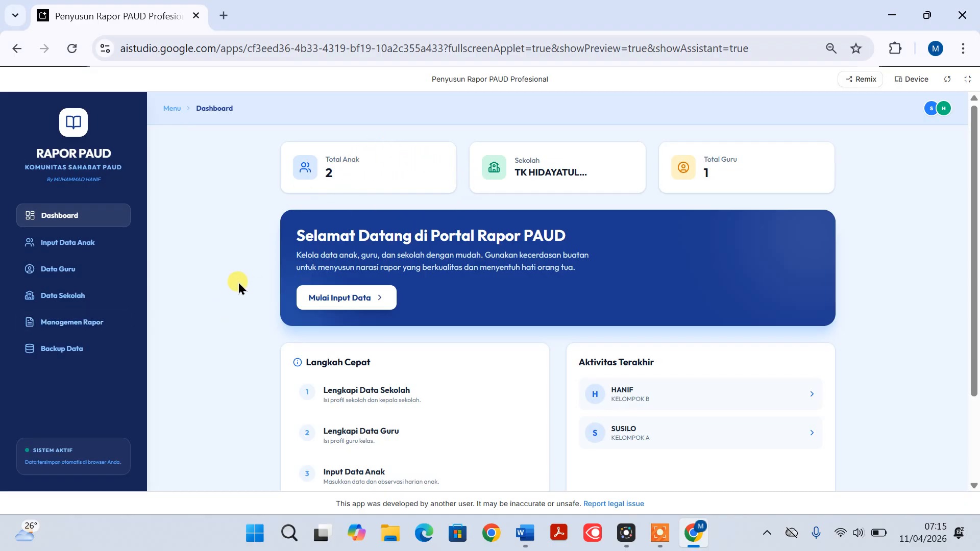
Change the school name in the school profile to TK TUTWURI and save the profile
{"action": "left_click", "coordinate": [66, 297]}
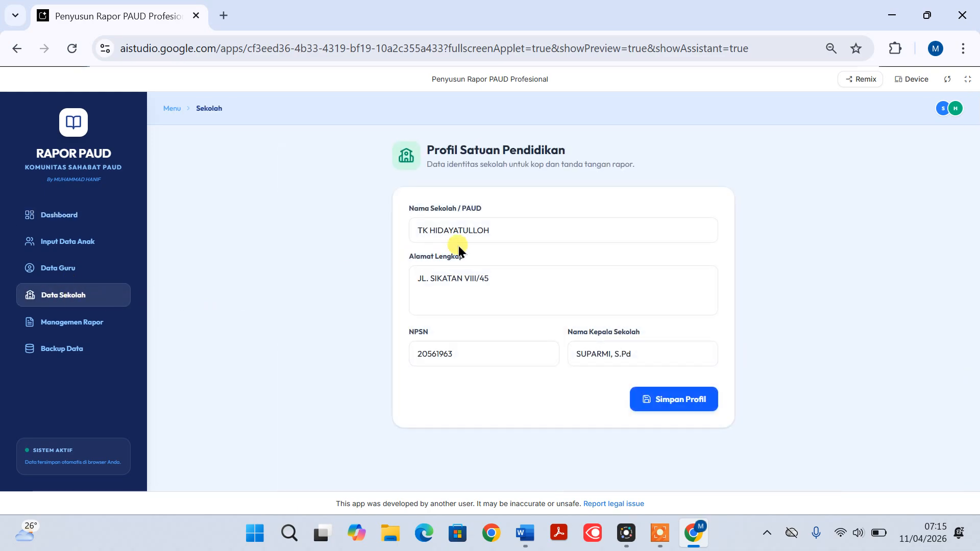
{"action": "left_click", "coordinate": [522, 231]}
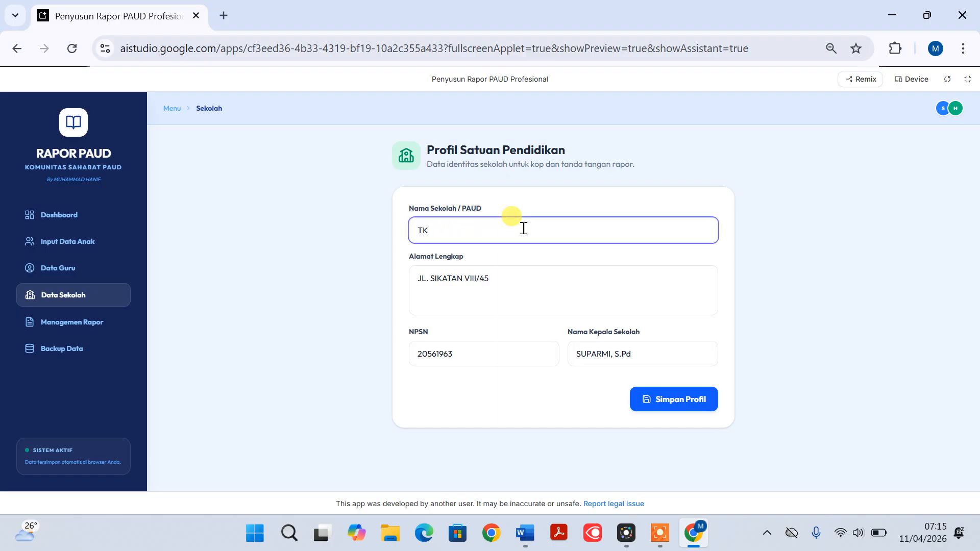
{"action": "type", "text": "tutwu"}
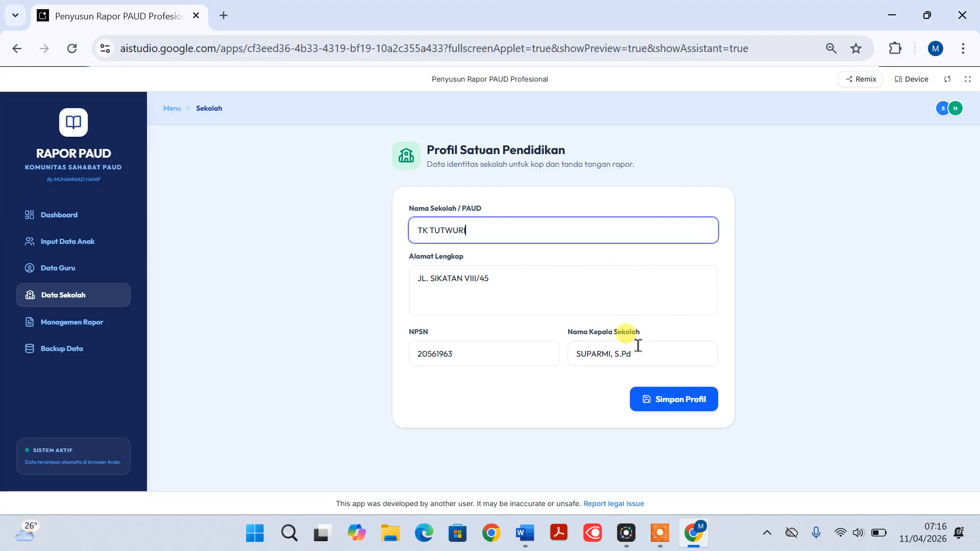
{"action": "left_click", "coordinate": [656, 409]}
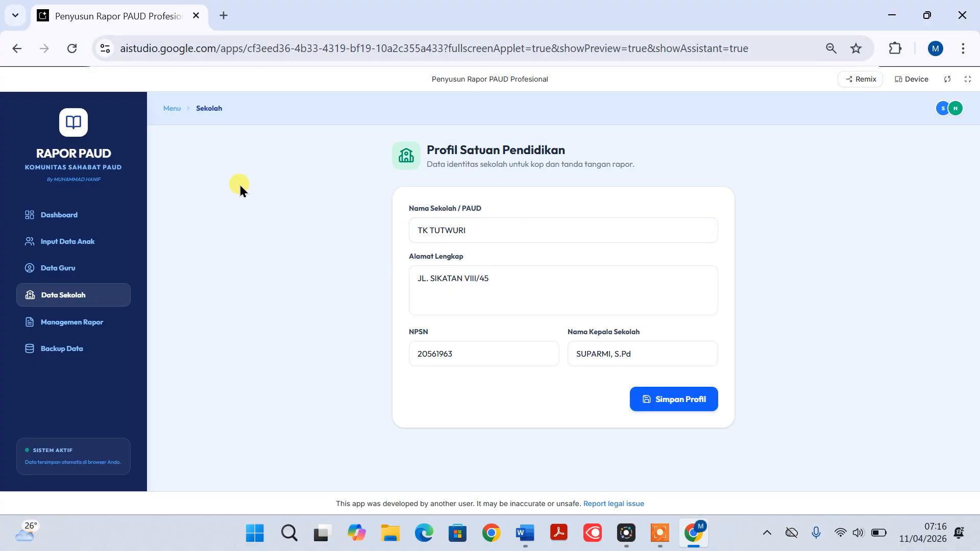
Add a new blank child record in the child data management page
{"action": "left_click", "coordinate": [79, 249]}
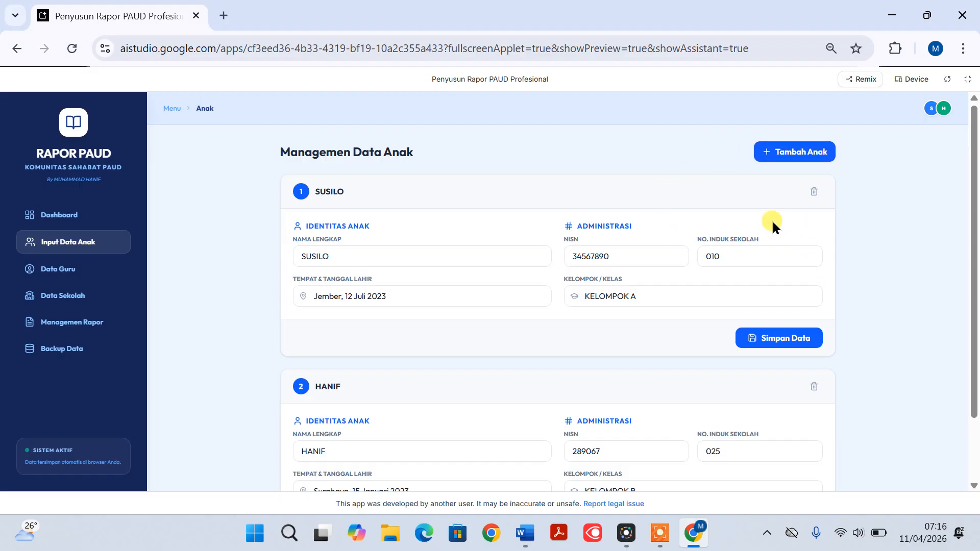
{"action": "left_click", "coordinate": [773, 151]}
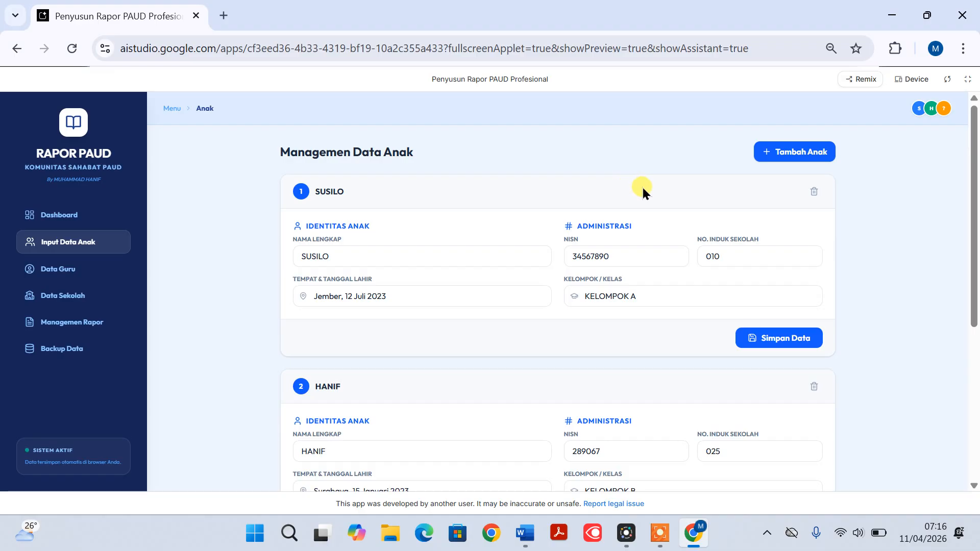
{"action": "scroll", "coordinate": [506, 247], "scroll_direction": "down", "scroll_amount": 4}
{"action": "scroll", "coordinate": [389, 184], "scroll_direction": "up", "scroll_amount": 1}
{"action": "scroll", "coordinate": [373, 256], "scroll_direction": "down", "scroll_amount": 1}
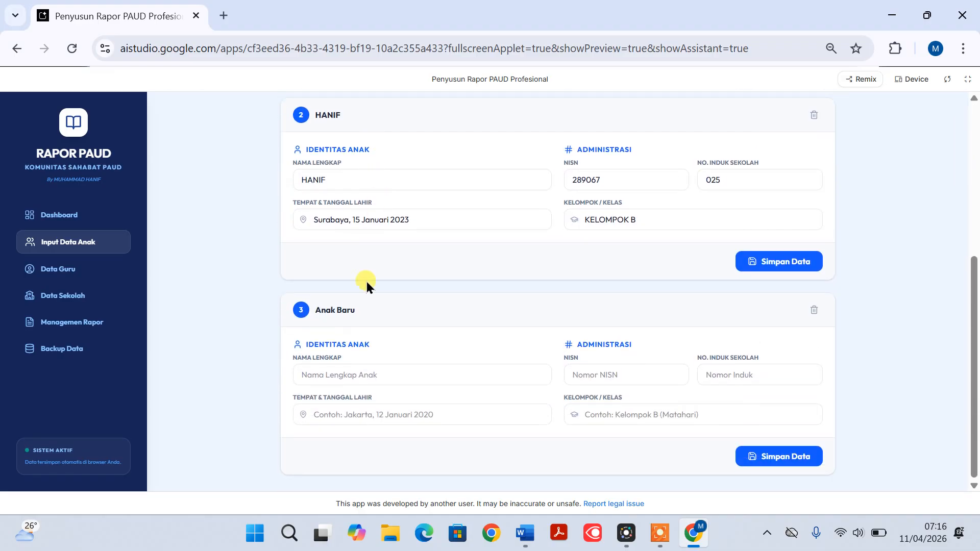
Fill in the new child's full name and the place and date of birth
{"action": "left_click", "coordinate": [343, 377]}
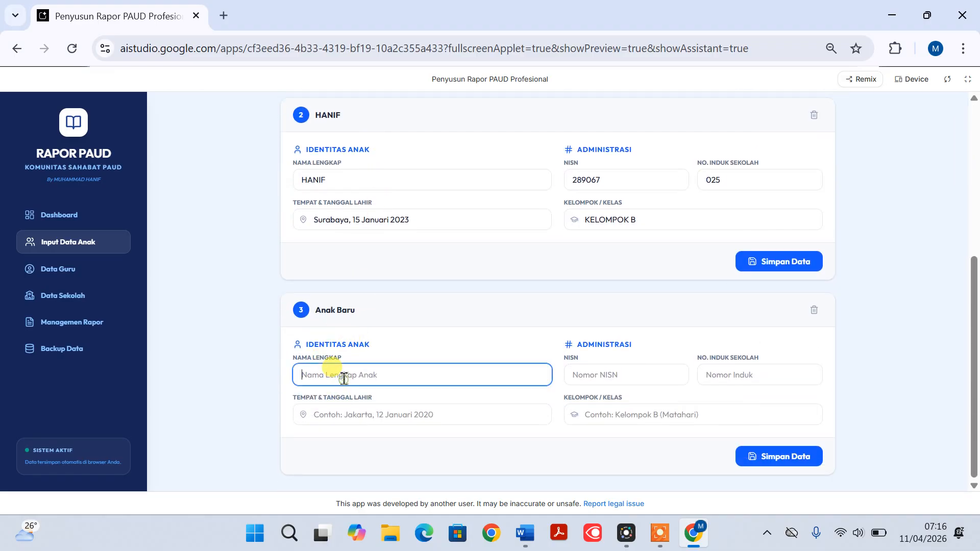
{"action": "type", "text": "NIENA"}
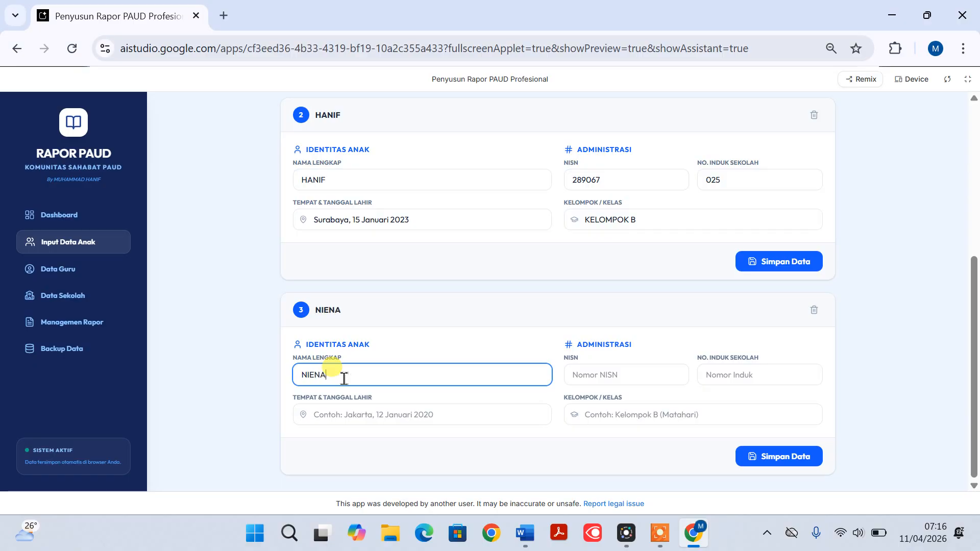
{"action": "left_click", "coordinate": [361, 414]}
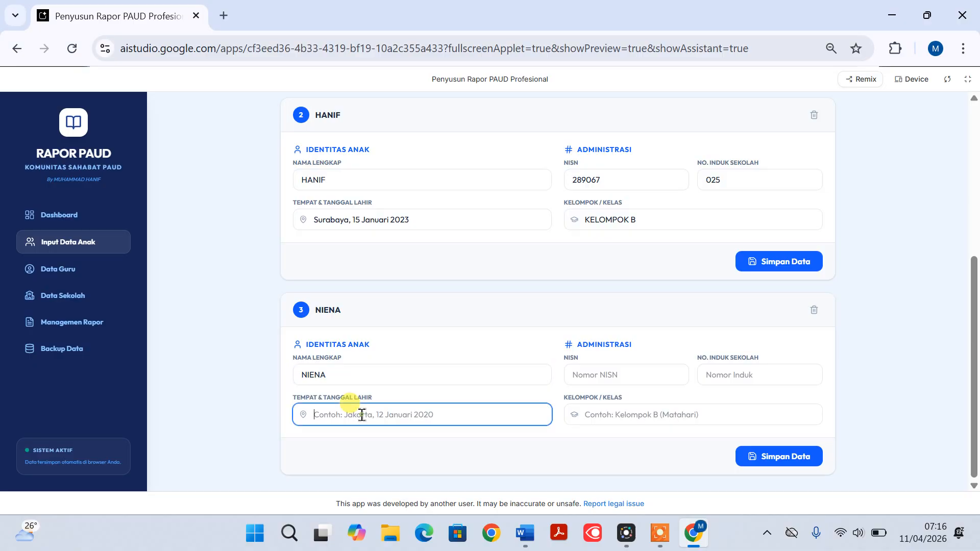
{"action": "type", "text": "Su"}
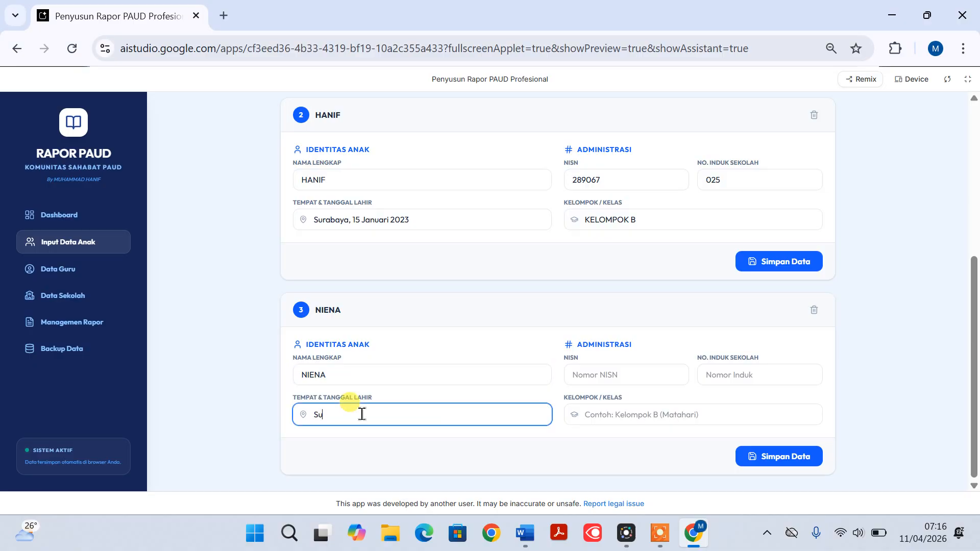
{"action": "type", "text": "rabaya, 2 Januari 2023"}
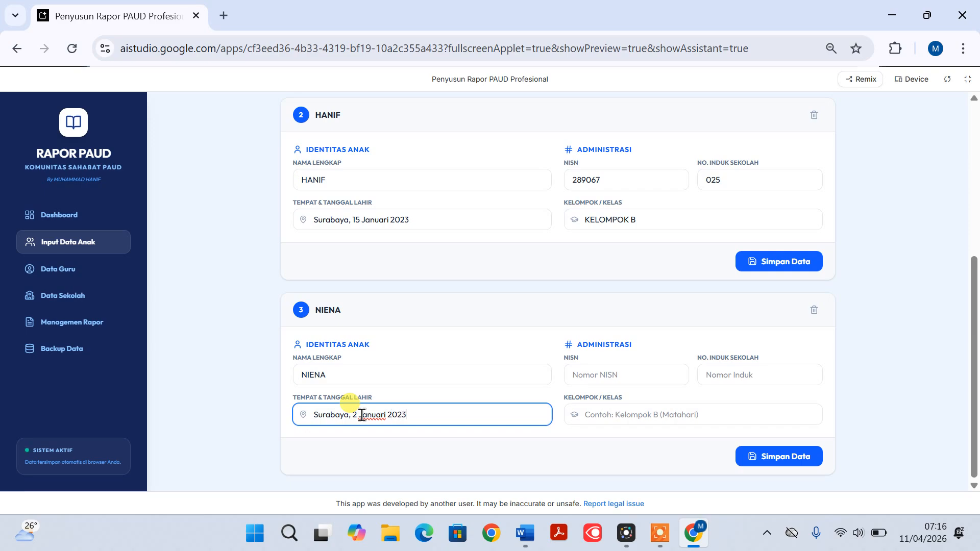
Enter the new child's NISN and school registration number
{"action": "left_click", "coordinate": [606, 375]}
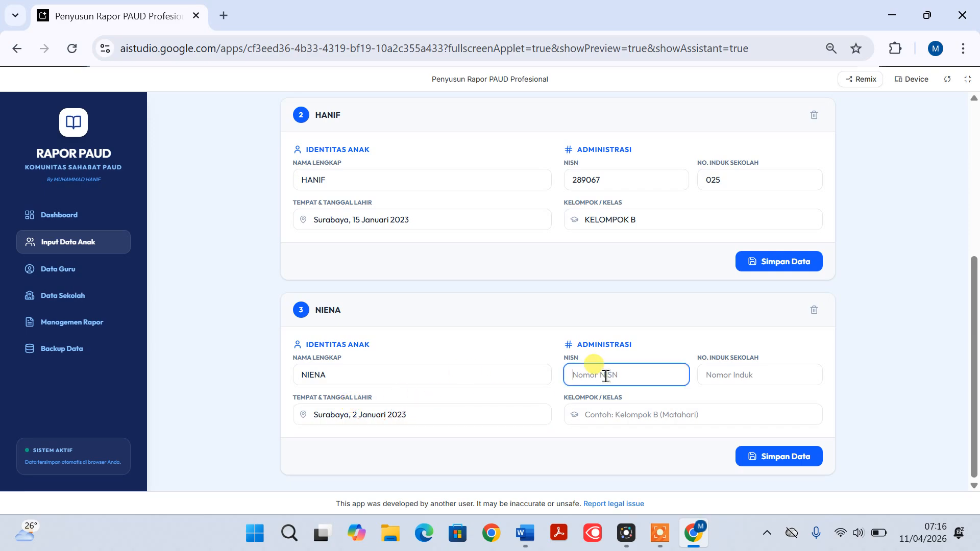
{"action": "type", "text": "3547859"}
{"action": "left_click", "coordinate": [717, 378]}
{"action": "type", "text": "0"}
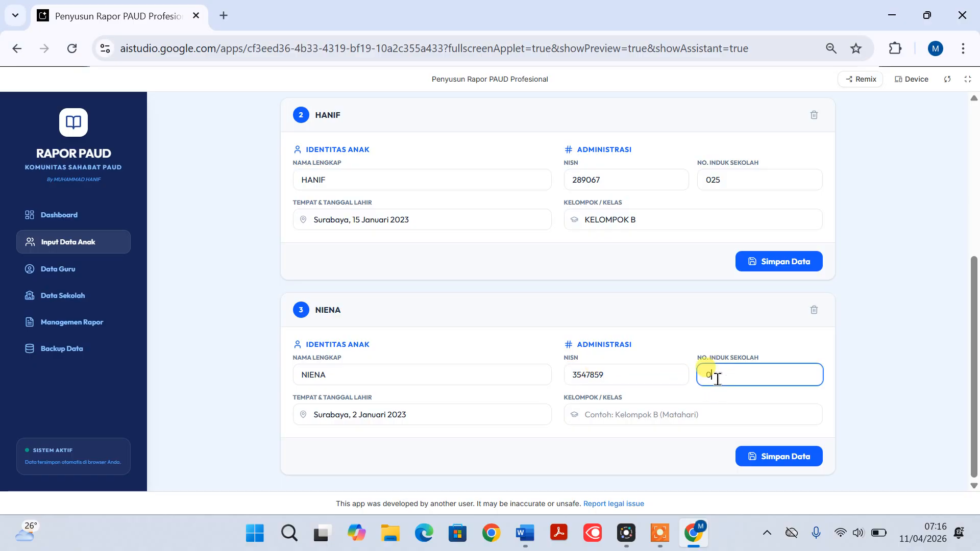
{"action": "type", "text": "35"}
Set the new child's group to KELOMPOK A and save the child record
{"action": "left_click", "coordinate": [658, 418]}
{"action": "type", "text": "KE"}
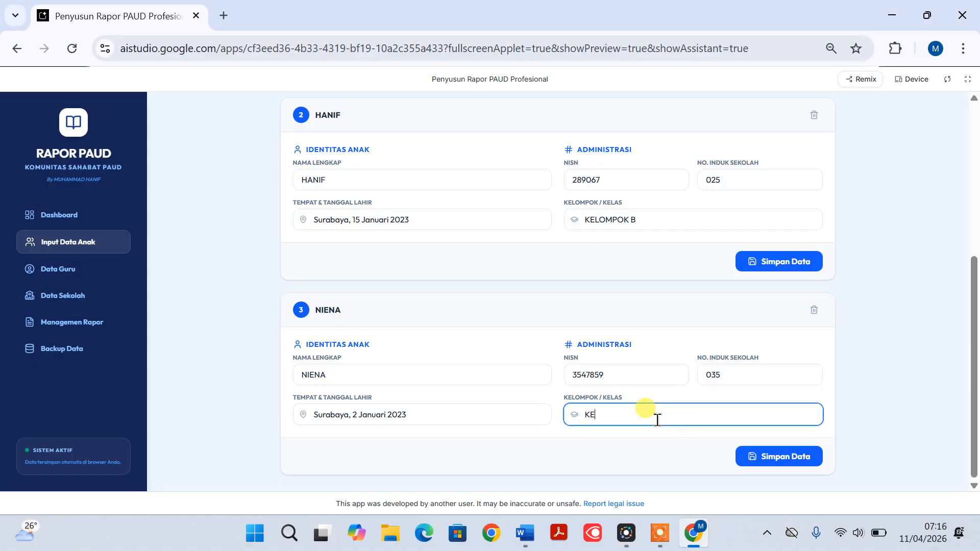
{"action": "type", "text": "LOMPOK A"}
{"action": "left_click", "coordinate": [784, 462]}
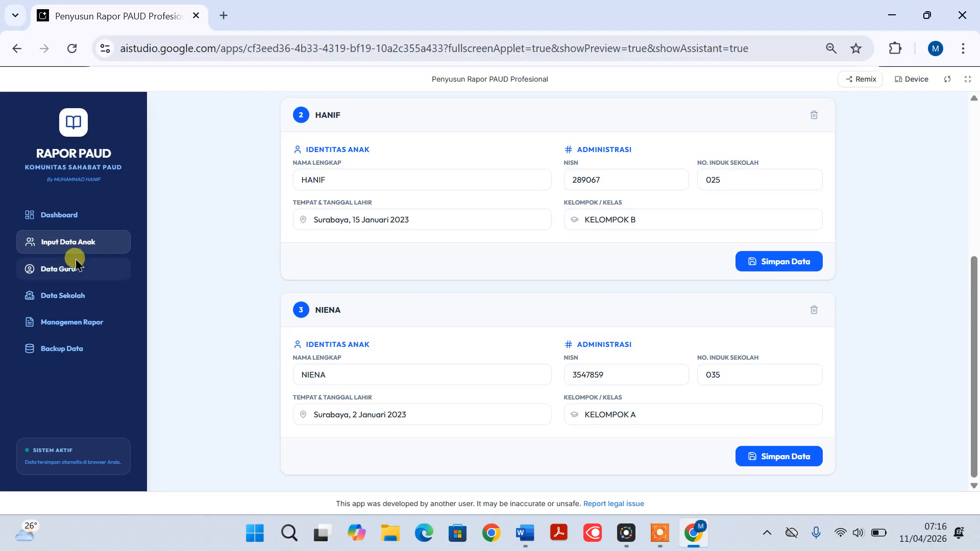
Add a second teacher record with the teacher's full name and class KELOMPOK B, leaving NIP/NUPTK blank, and save it
{"action": "left_click", "coordinate": [60, 270]}
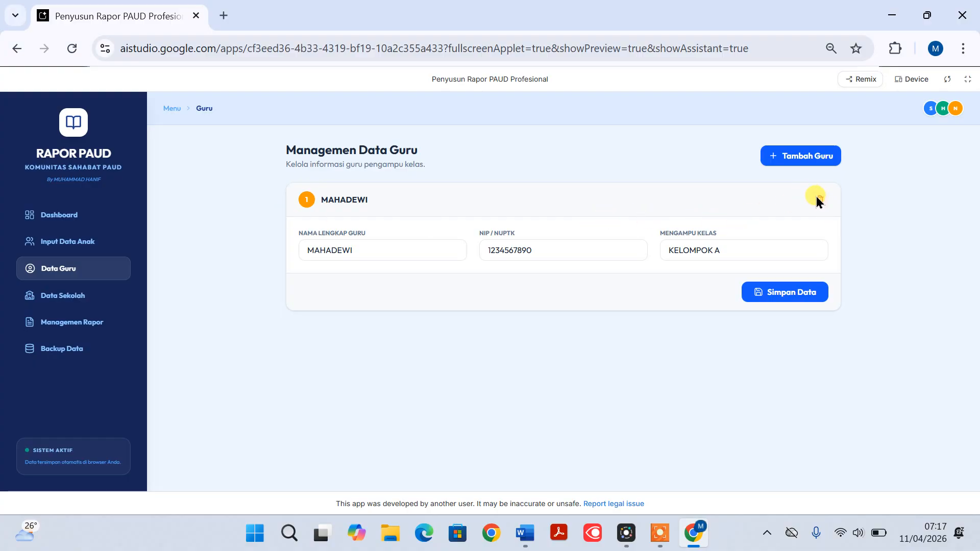
{"action": "left_click", "coordinate": [788, 160]}
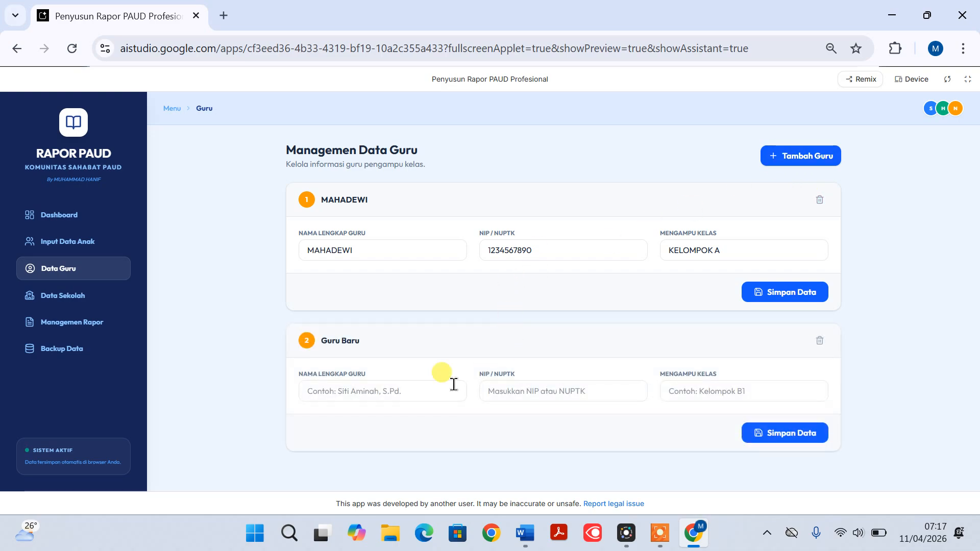
{"action": "left_click", "coordinate": [376, 391]}
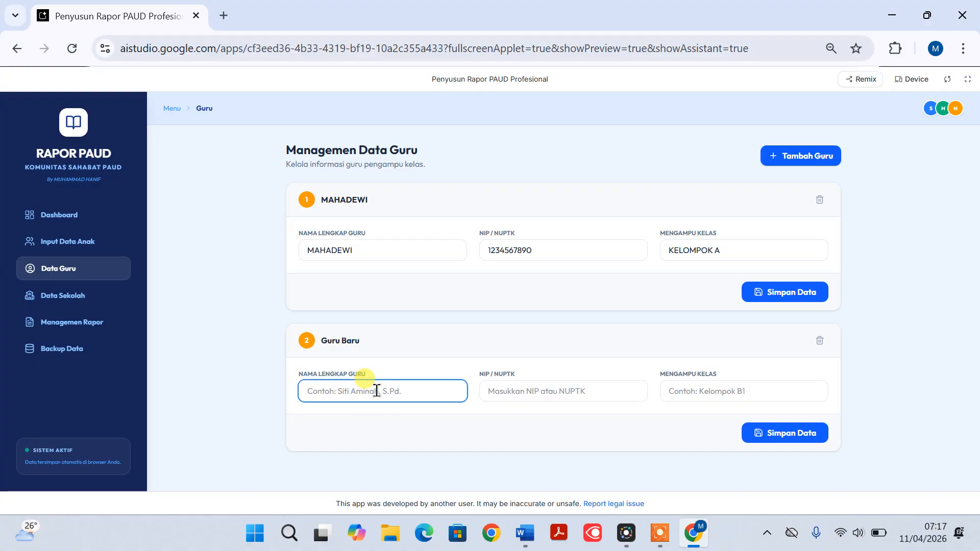
{"action": "type", "text": "SUPARMI"}
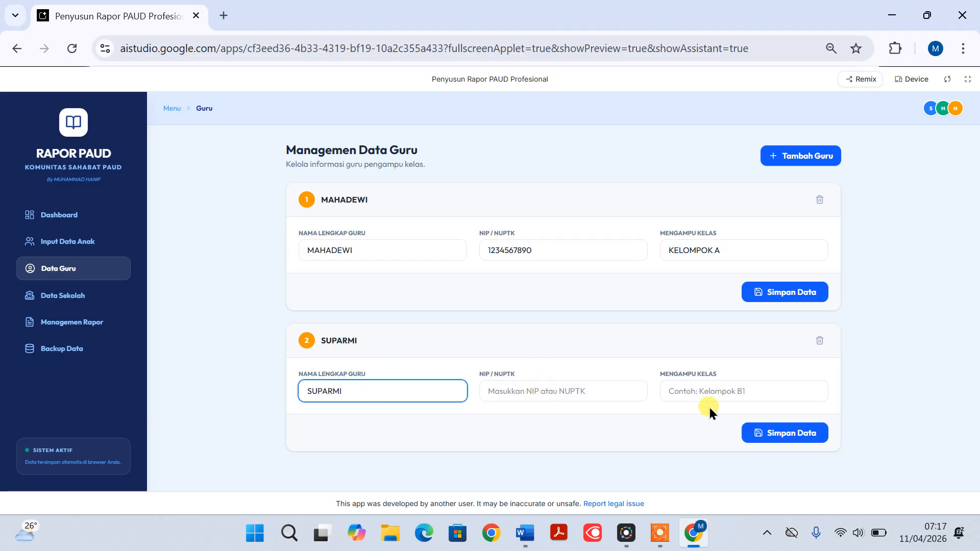
{"action": "left_click", "coordinate": [707, 392]}
{"action": "type", "text": "KELOMPOK B"}
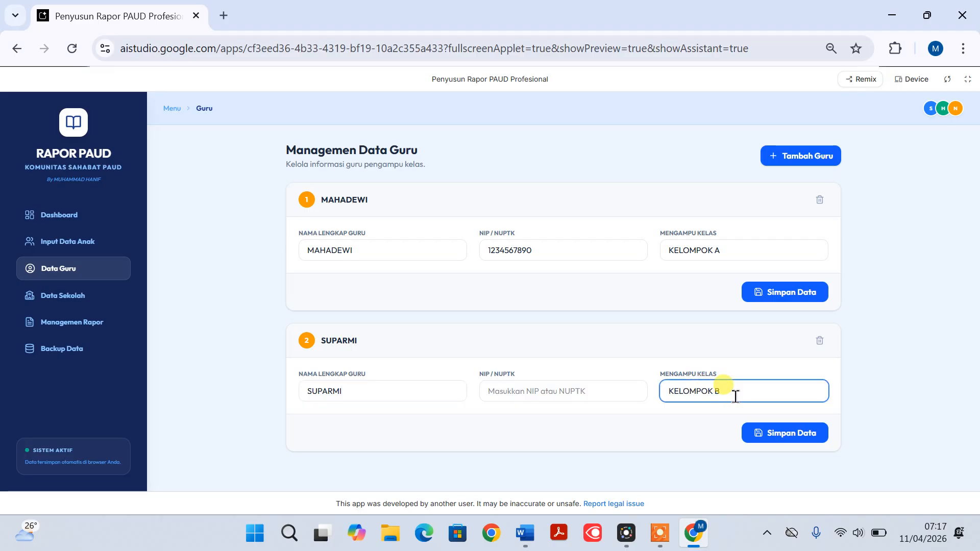
{"action": "left_click", "coordinate": [797, 438]}
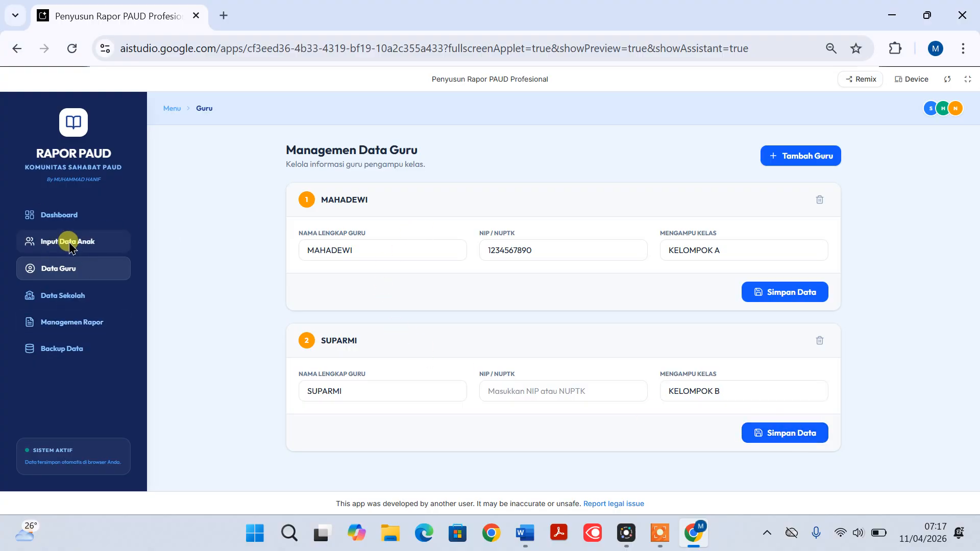
Open the report form of the KELOMPOK B child and set the semester to 2 (Genap)
{"action": "left_click", "coordinate": [82, 329]}
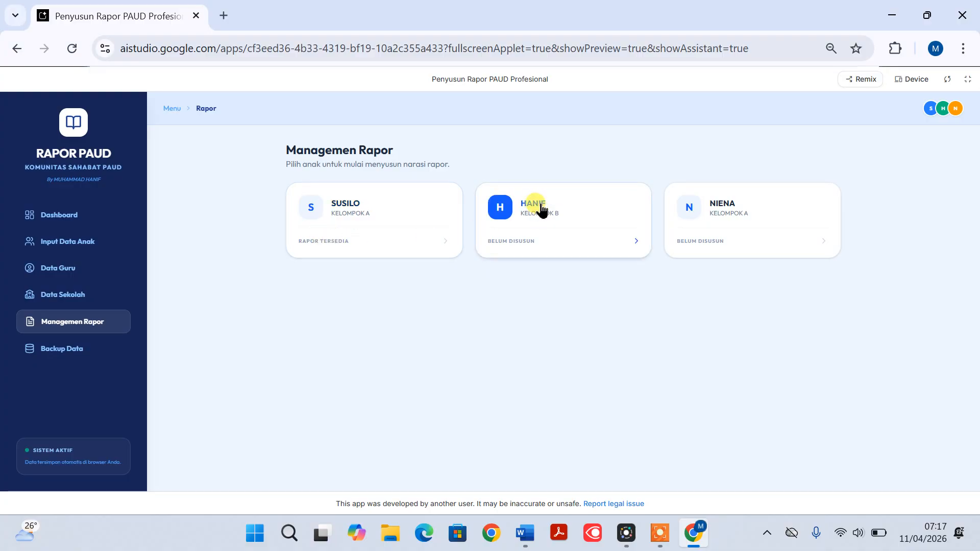
{"action": "left_click", "coordinate": [638, 242]}
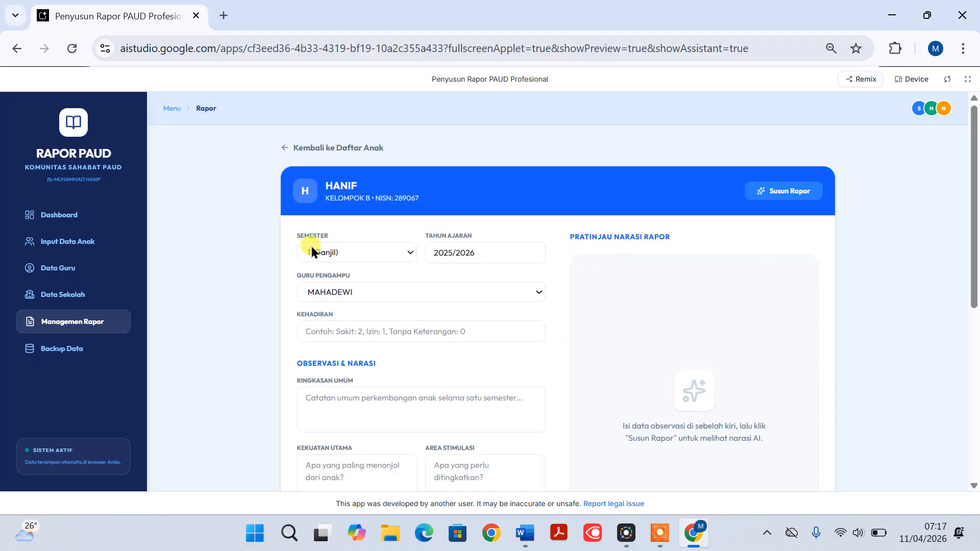
{"action": "left_click", "coordinate": [412, 252]}
{"action": "left_click", "coordinate": [386, 290]}
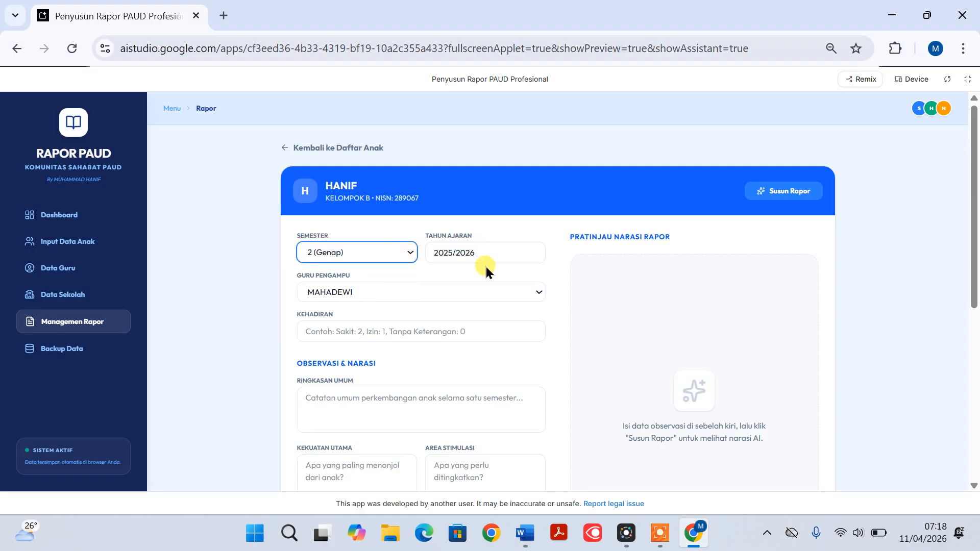
Select the second teacher in the list as Guru Pengampu and enter the attendance as "SAKIT 2, IZIN 1"
{"action": "scroll", "coordinate": [486, 270], "scroll_direction": "down", "scroll_amount": 2}
{"action": "left_click", "coordinate": [538, 218]}
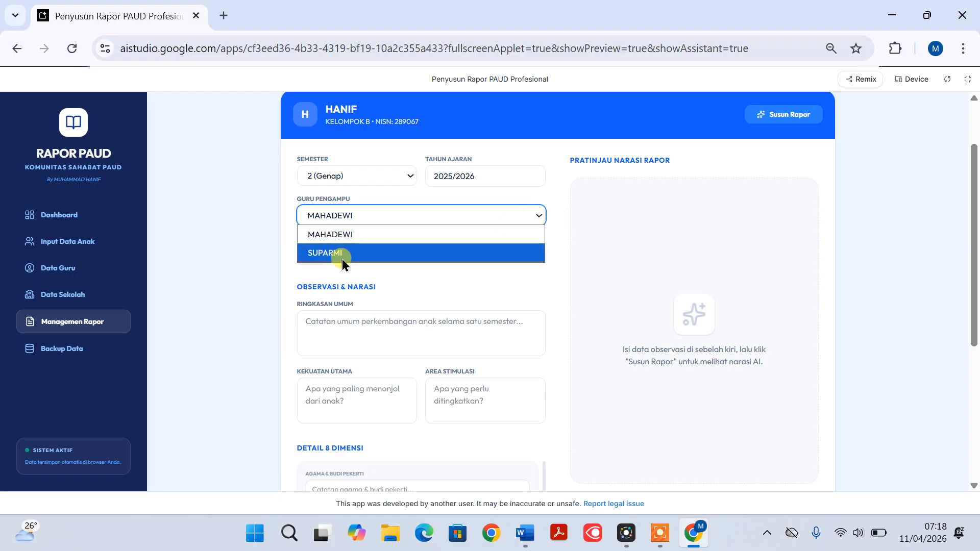
{"action": "left_click", "coordinate": [342, 258]}
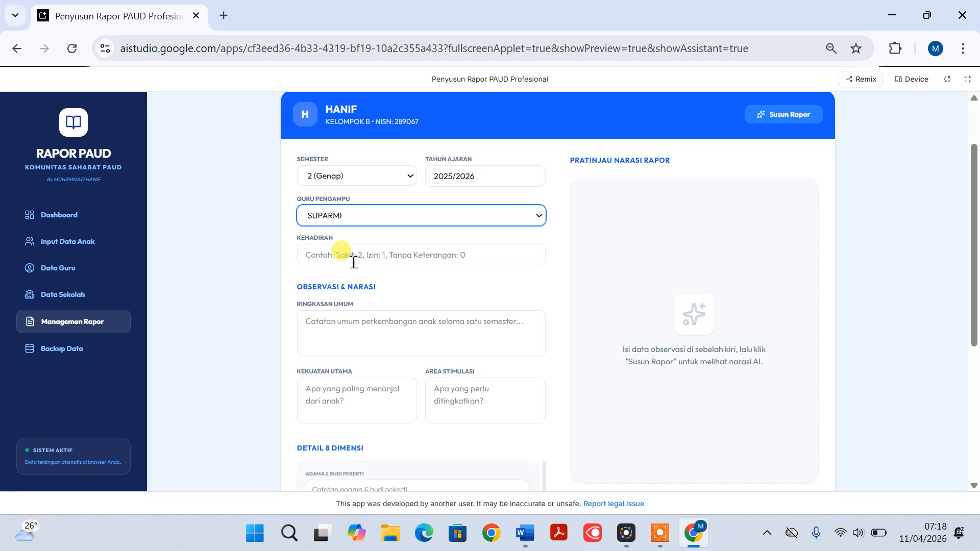
{"action": "left_click", "coordinate": [352, 260]}
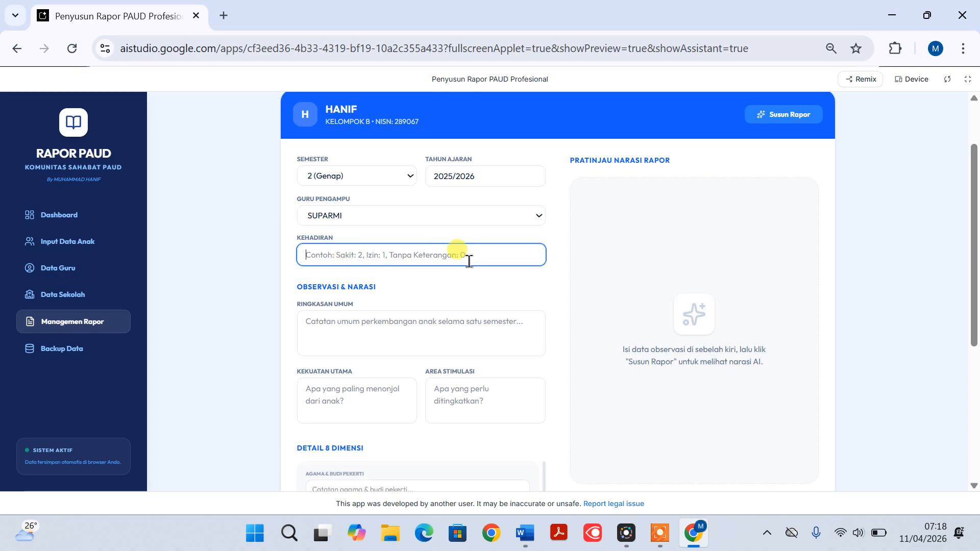
{"action": "type", "text": "SAKIT 2, IZIN 1"}
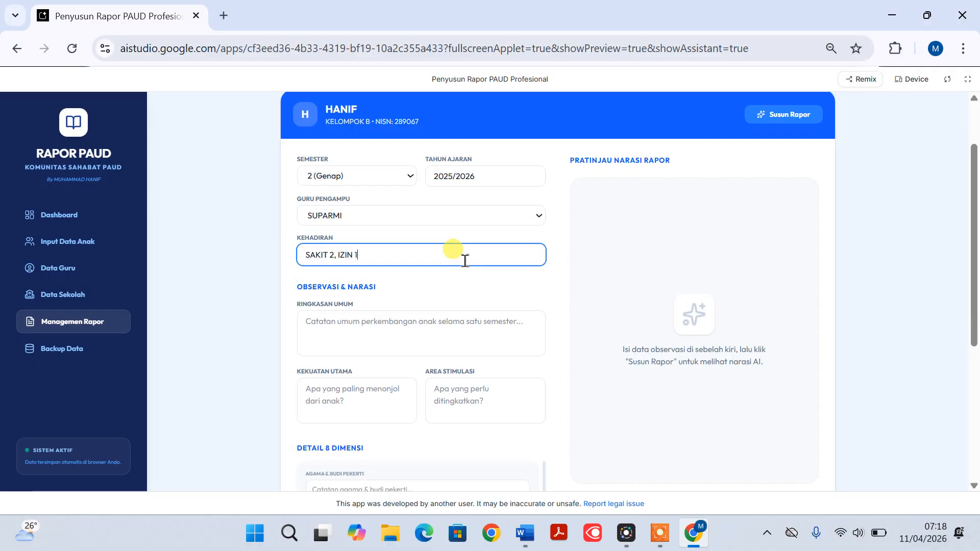
Look over the Ringkasan Umum, Kekuatan Utama, Area Stimulasi and Detail 8 Dimensi fields of the report form
{"action": "scroll", "coordinate": [434, 255], "scroll_direction": "down", "scroll_amount": 3}
{"action": "scroll", "coordinate": [420, 252], "scroll_direction": "up", "scroll_amount": 2}
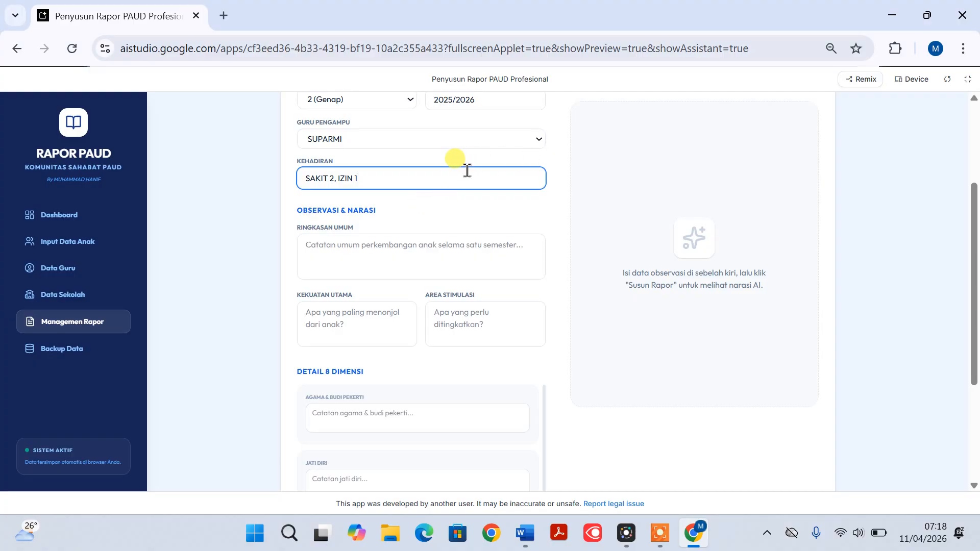
{"action": "scroll", "coordinate": [443, 163], "scroll_direction": "up", "scroll_amount": 2}
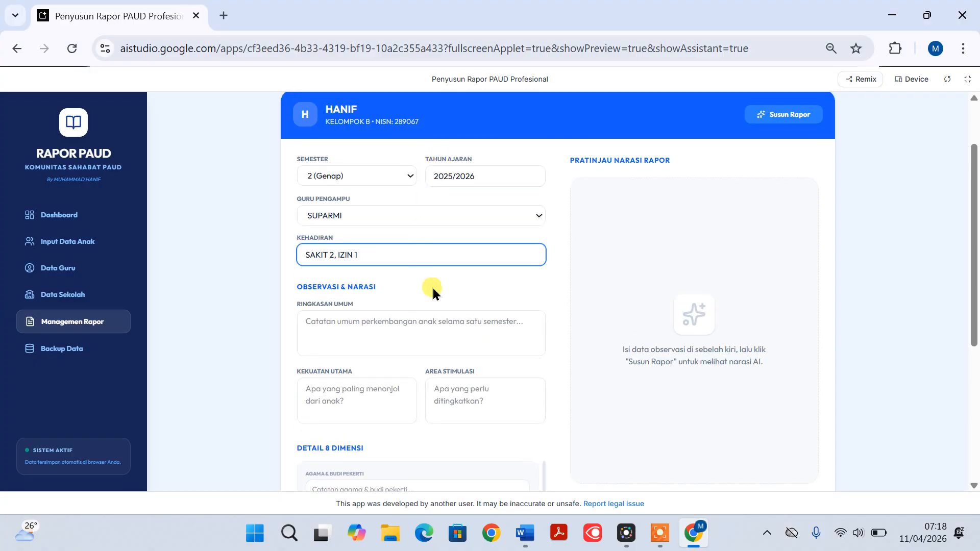
{"action": "scroll", "coordinate": [434, 264], "scroll_direction": "down", "scroll_amount": 2}
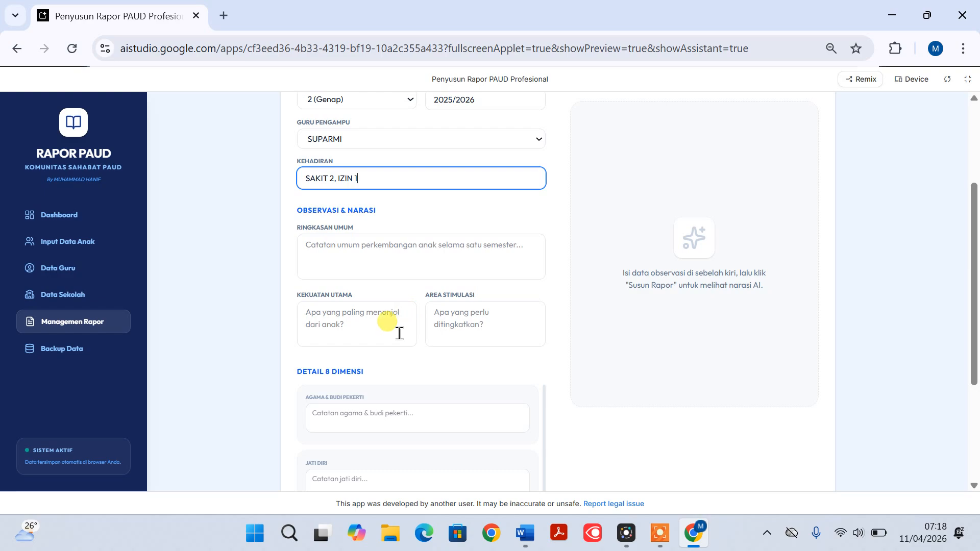
{"action": "scroll", "coordinate": [371, 384], "scroll_direction": "down", "scroll_amount": 3}
{"action": "scroll", "coordinate": [347, 255], "scroll_direction": "up", "scroll_amount": 3}
{"action": "left_click", "coordinate": [338, 250]}
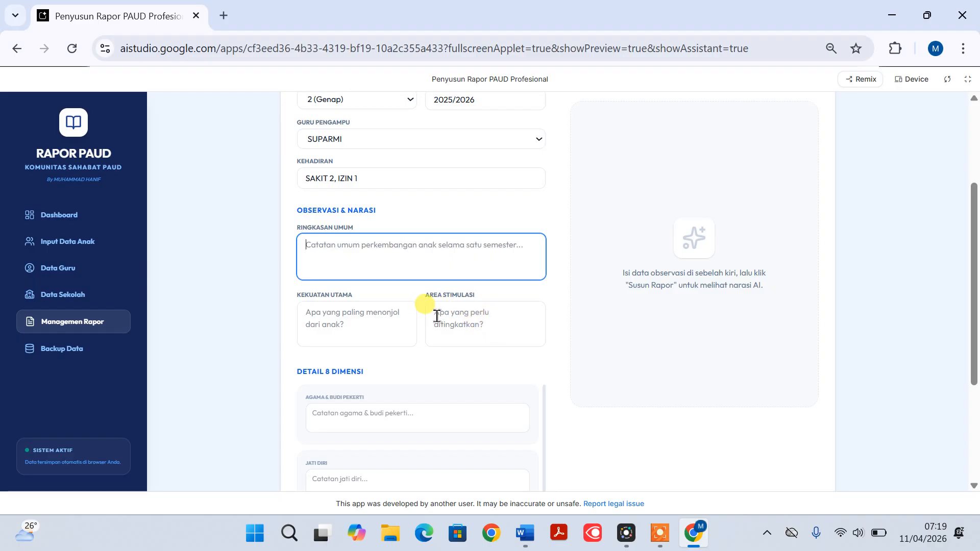
{"action": "left_click", "coordinate": [490, 317]}
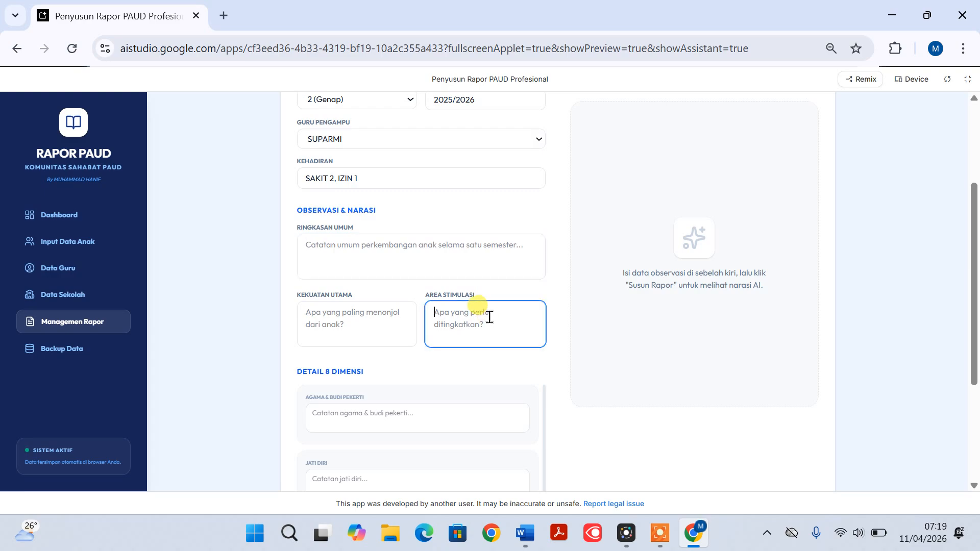
{"action": "scroll", "coordinate": [484, 317], "scroll_direction": "down", "scroll_amount": 3}
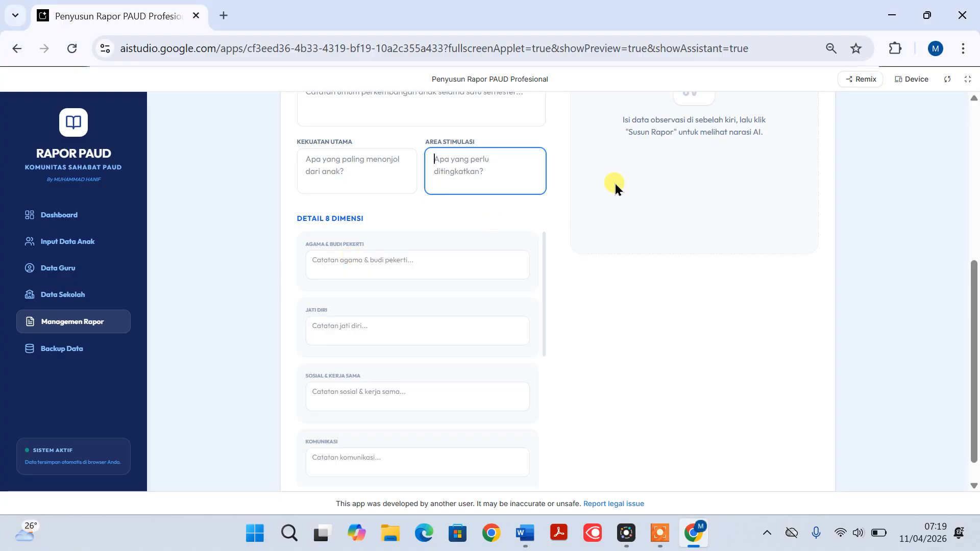
Enlarge the browser's page zoom by three levels for the report form
{"action": "left_click", "coordinate": [962, 48]}
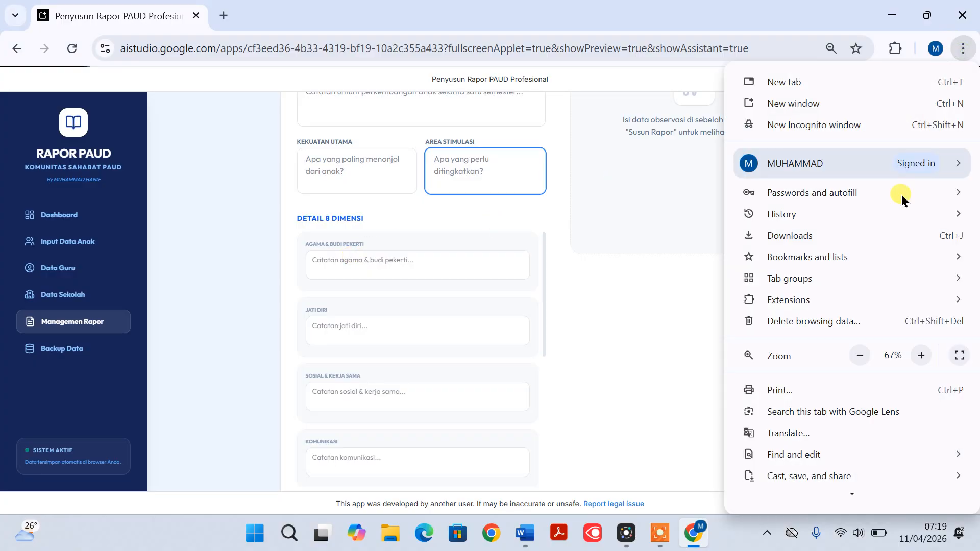
{"action": "left_click", "coordinate": [921, 355]}
{"action": "left_click", "coordinate": [921, 355]}
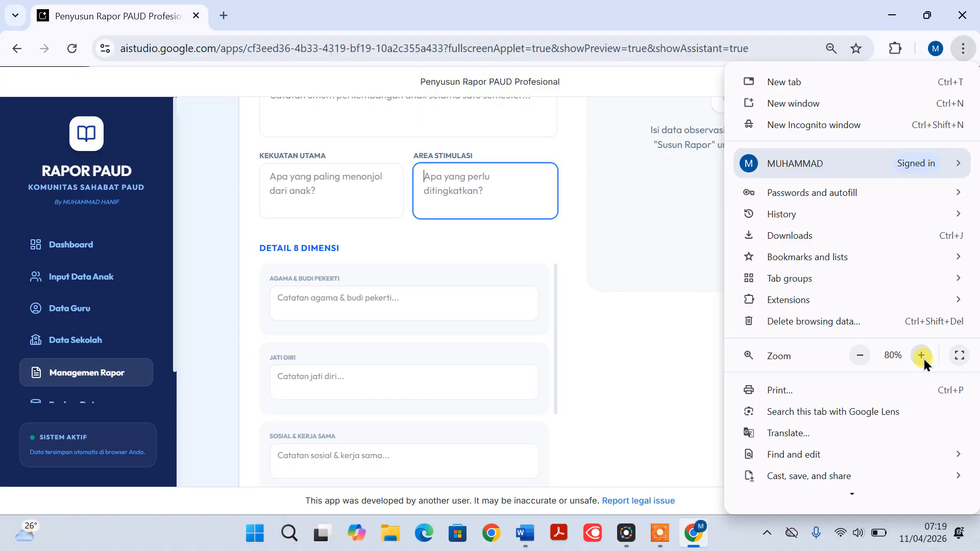
{"action": "left_click", "coordinate": [922, 356]}
{"action": "left_click", "coordinate": [417, 280]}
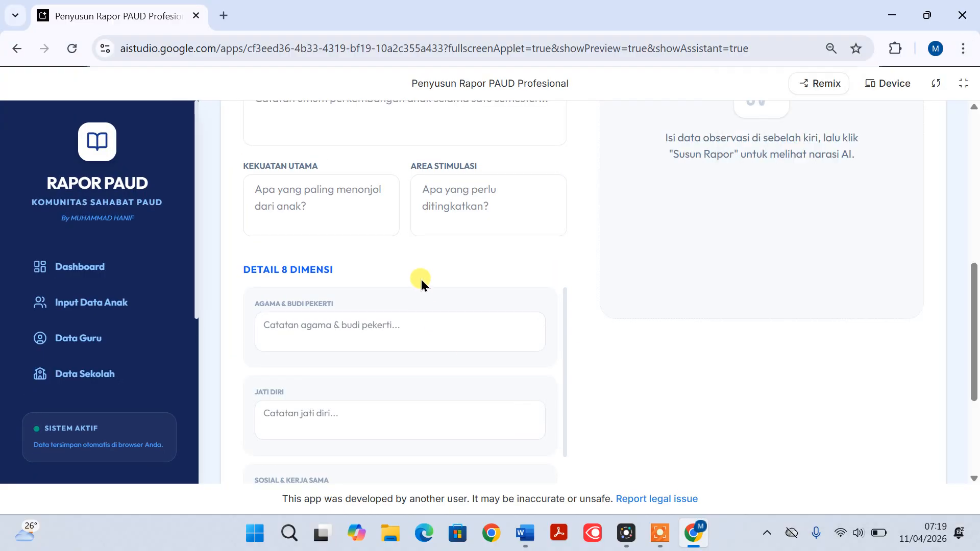
Switch to Document2 in Word and copy the paragraph under RINGKASAN UMUM
{"action": "scroll", "coordinate": [415, 277], "scroll_direction": "down", "scroll_amount": 3}
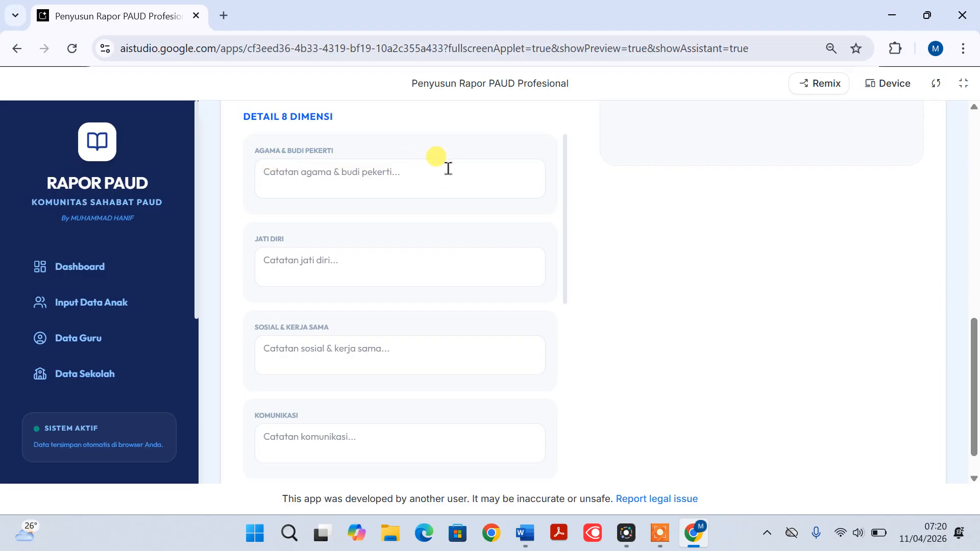
{"action": "scroll", "coordinate": [359, 205], "scroll_direction": "up", "scroll_amount": 3}
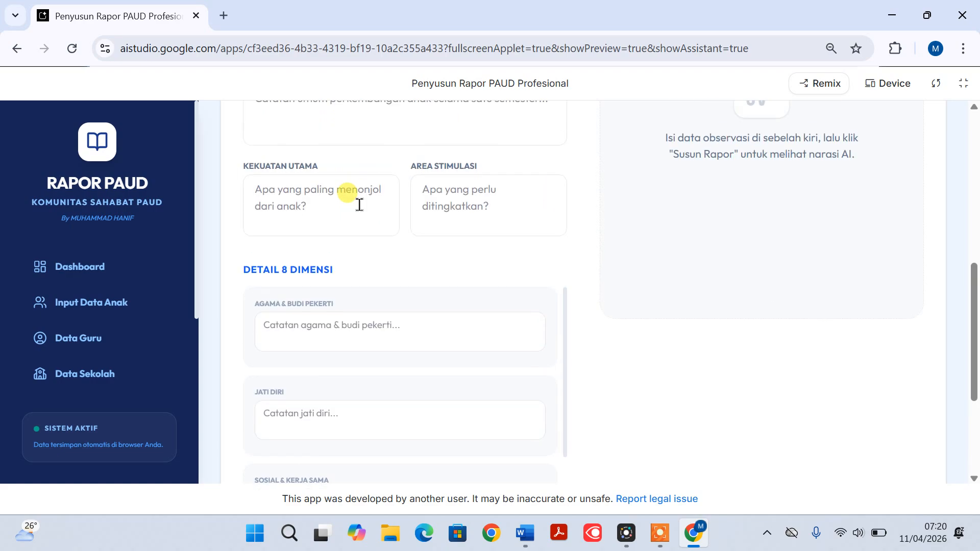
{"action": "scroll", "coordinate": [353, 198], "scroll_direction": "up", "scroll_amount": 1}
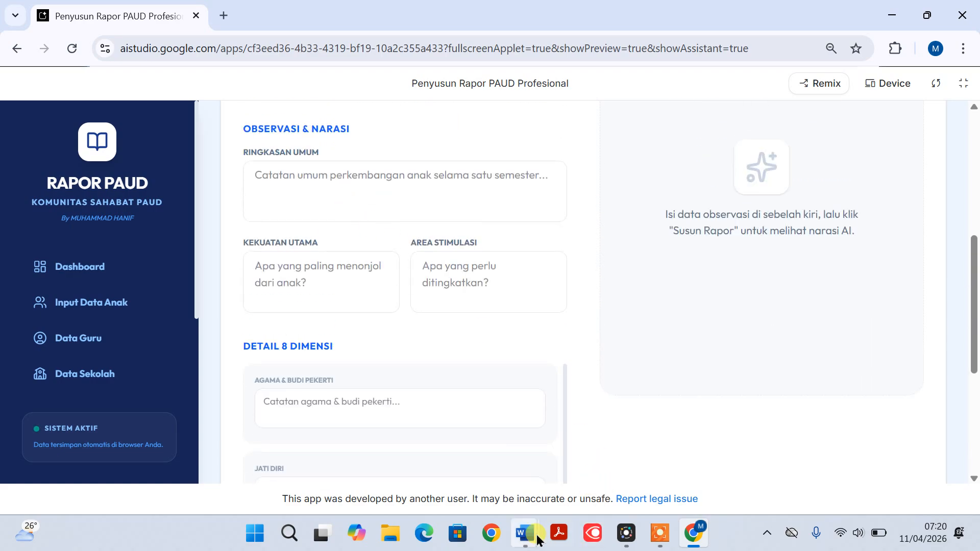
{"action": "mouse_move", "coordinate": [536, 534]}
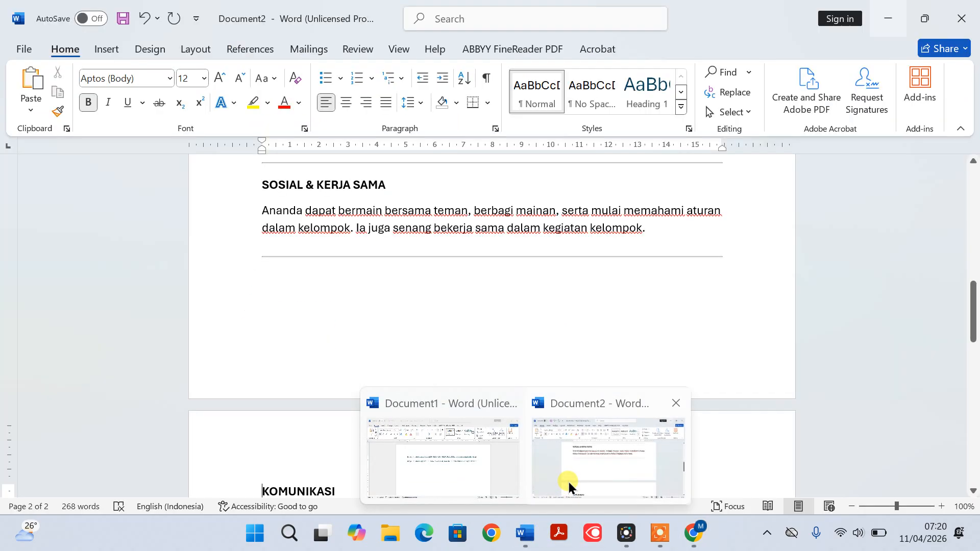
{"action": "left_click", "coordinate": [568, 482]}
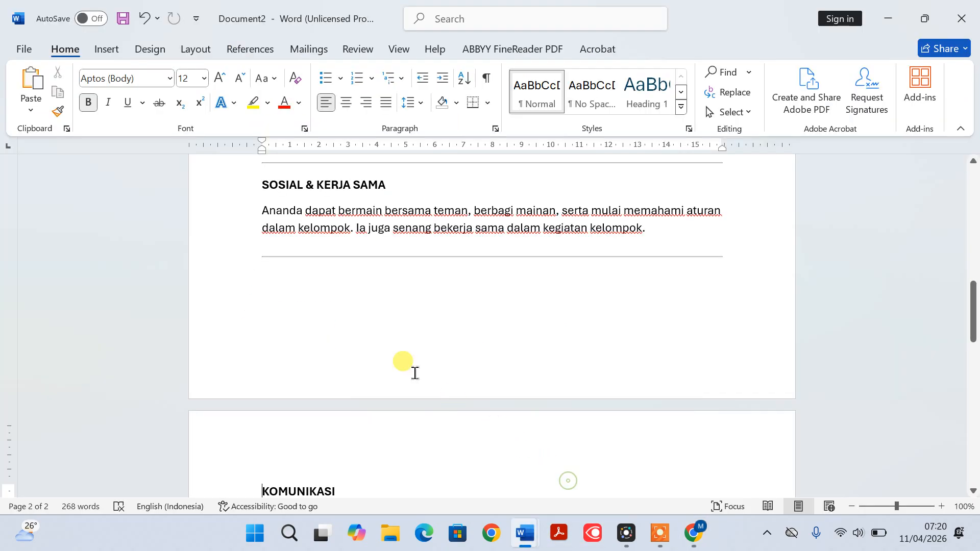
{"action": "scroll", "coordinate": [404, 357], "scroll_direction": "up", "scroll_amount": 15}
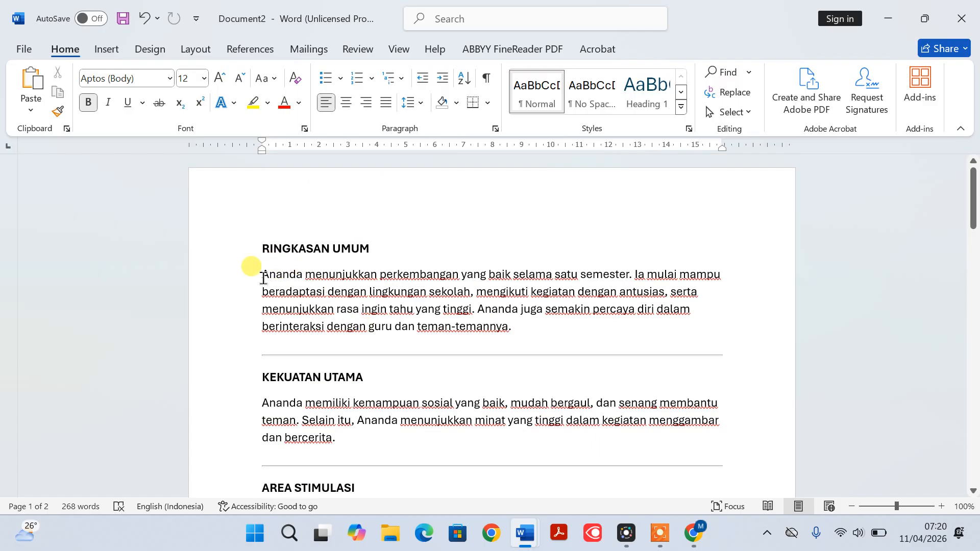
{"action": "left_click_drag", "start_coordinate": [260, 275], "coordinate": [516, 333]}
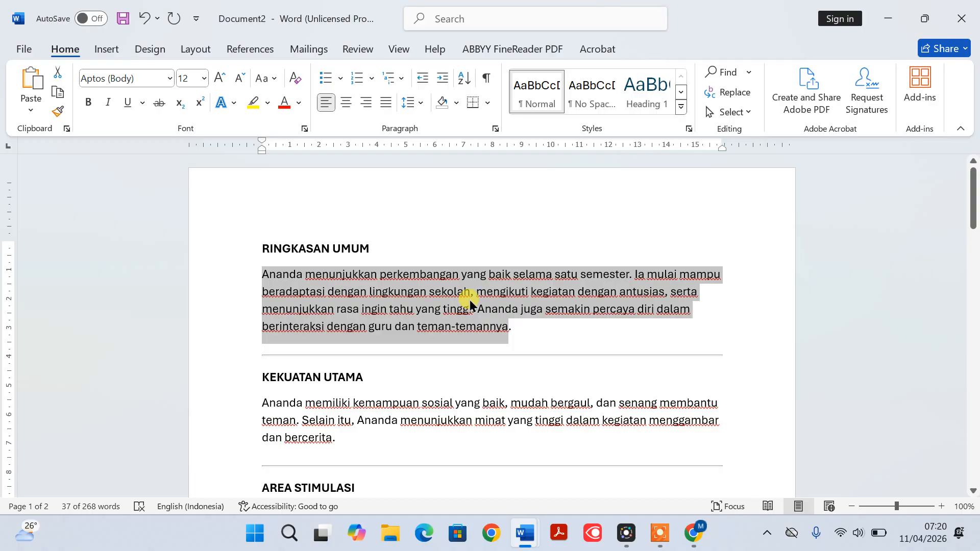
Switch back to the report form in Chrome, paste the copied paragraph into Ringkasan Umum and check its text
{"action": "left_click", "coordinate": [694, 533]}
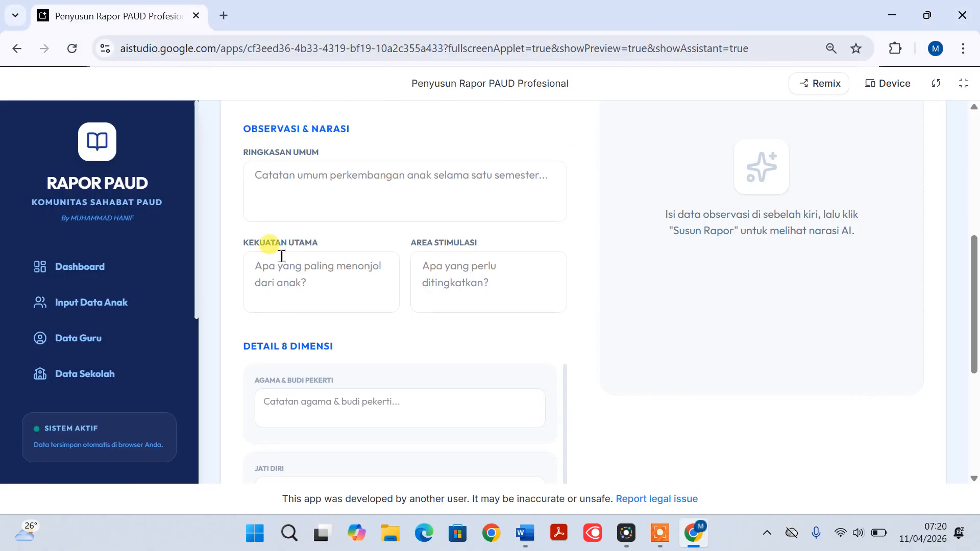
{"action": "scroll", "coordinate": [281, 256], "scroll_direction": "up", "scroll_amount": 1}
{"action": "left_click", "coordinate": [305, 270]}
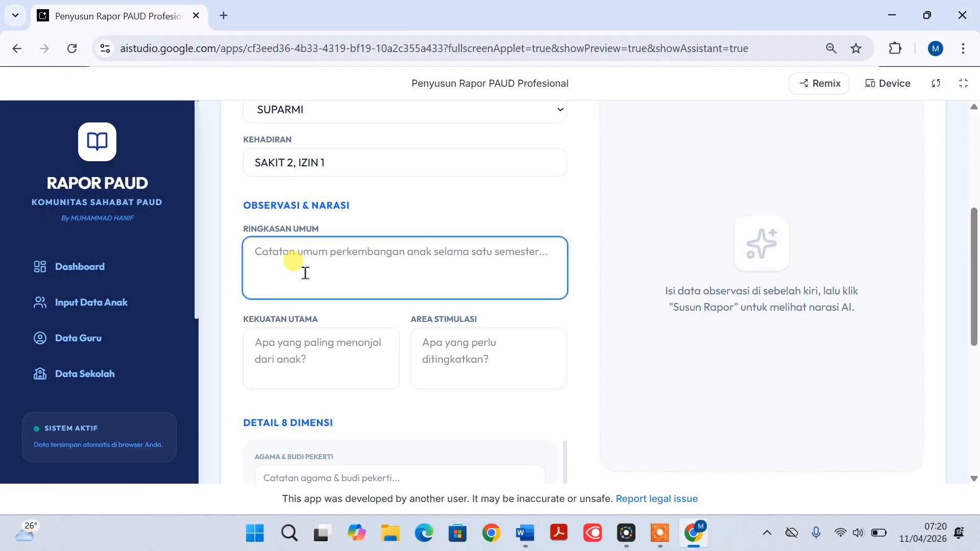
{"action": "key", "text": "ctrl+v"}
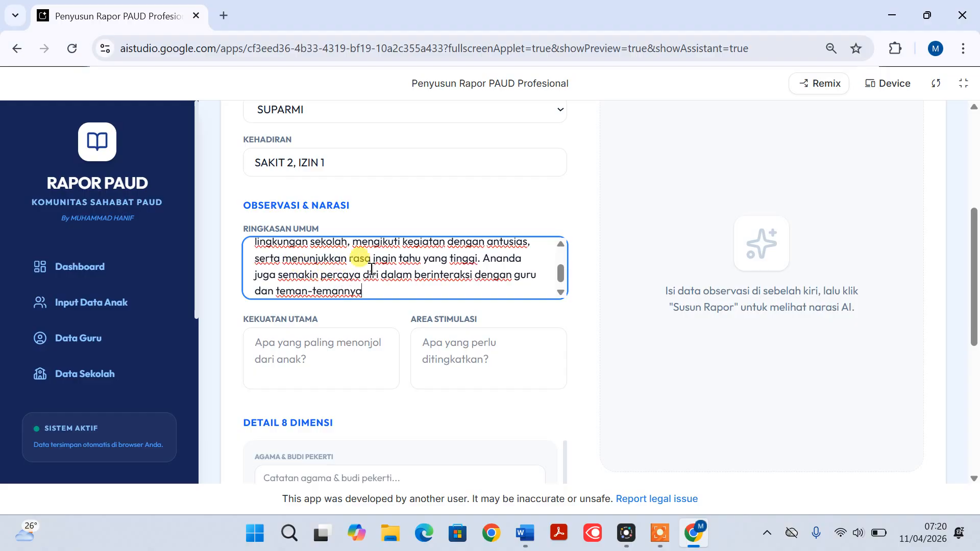
{"action": "scroll", "coordinate": [411, 266], "scroll_direction": "up", "scroll_amount": 1}
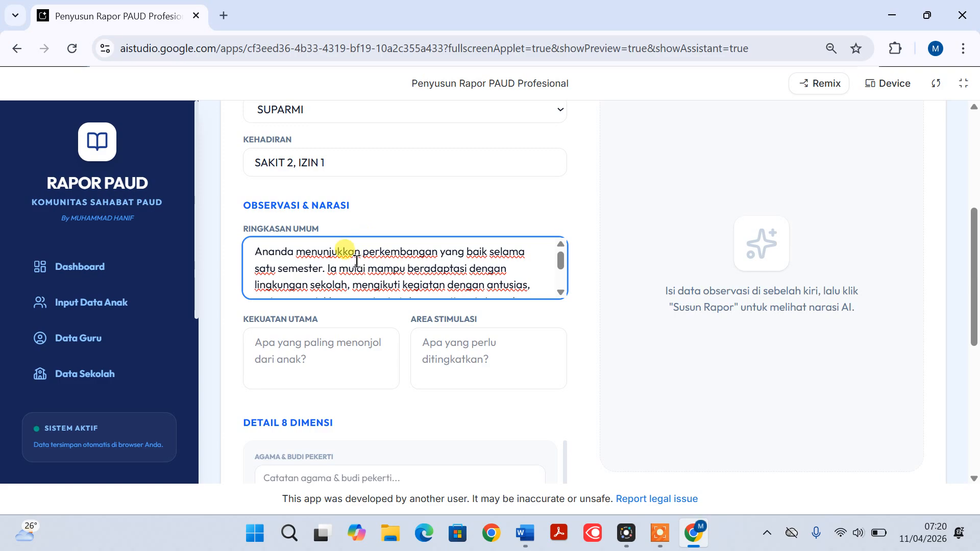
{"action": "scroll", "coordinate": [338, 261], "scroll_direction": "down", "scroll_amount": 1}
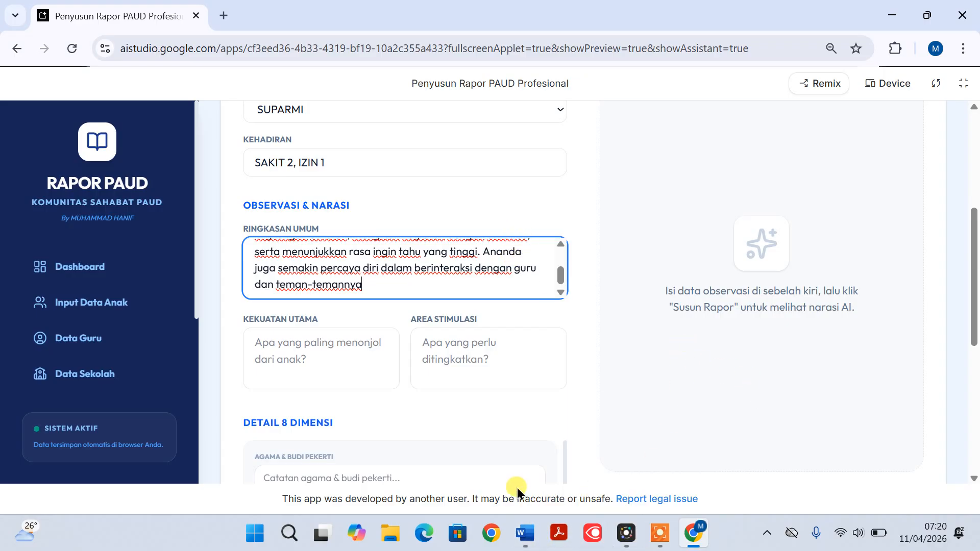
Copy the KEKUATAN UTAMA paragraph from Document2 in Word into the report form's Kekuatan Utama field in Chrome
{"action": "left_click", "coordinate": [524, 534]}
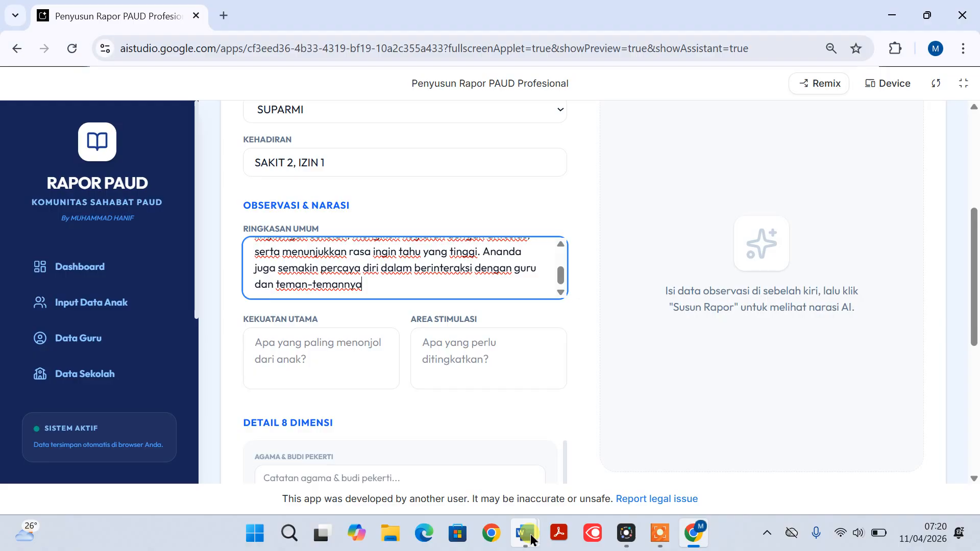
{"action": "left_click", "coordinate": [598, 476]}
{"action": "scroll", "coordinate": [454, 353], "scroll_direction": "down", "scroll_amount": 4}
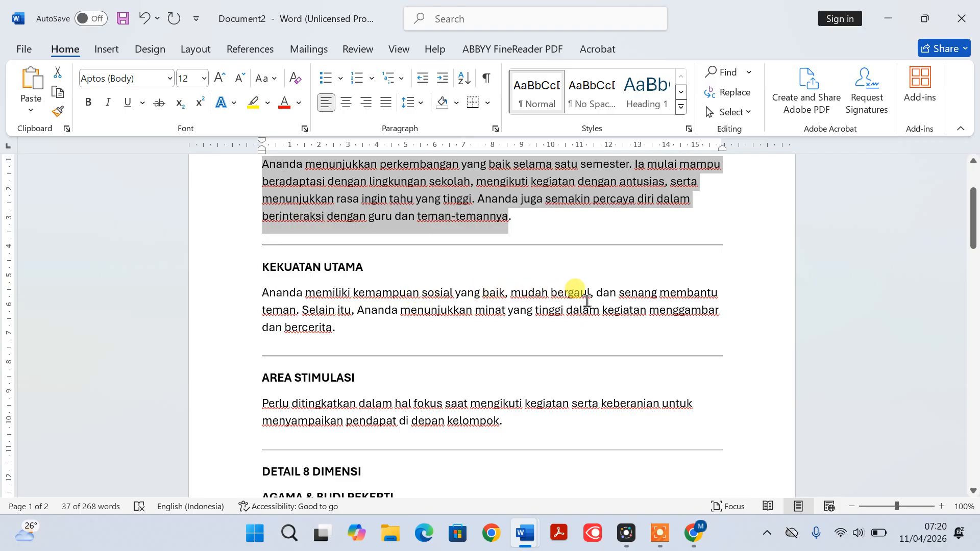
{"action": "left_click_drag", "start_coordinate": [263, 296], "coordinate": [332, 327]}
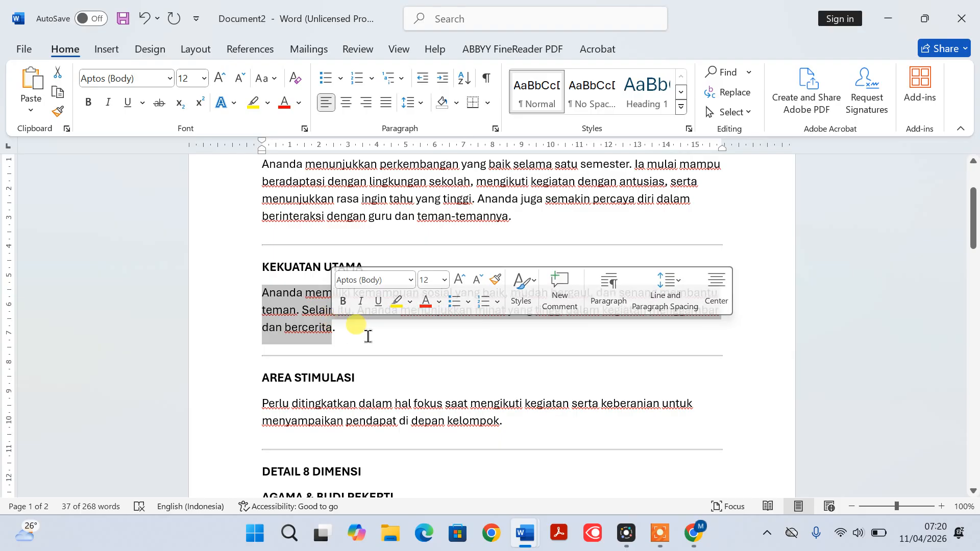
{"action": "left_click", "coordinate": [693, 534]}
{"action": "left_click", "coordinate": [312, 353]}
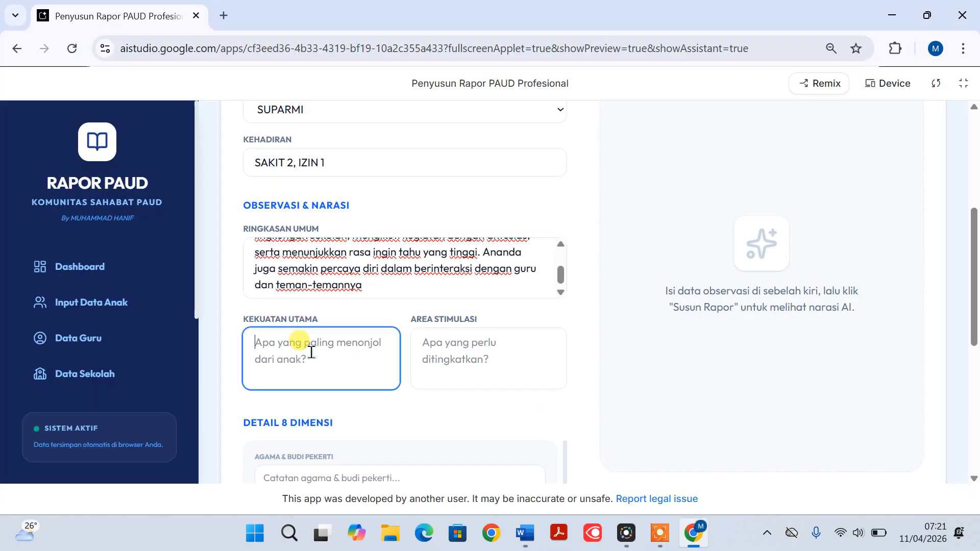
{"action": "type", "text": "Ananda menunjukkan minat yang tinggi dalam kegiatan menggambar dan bercerita"}
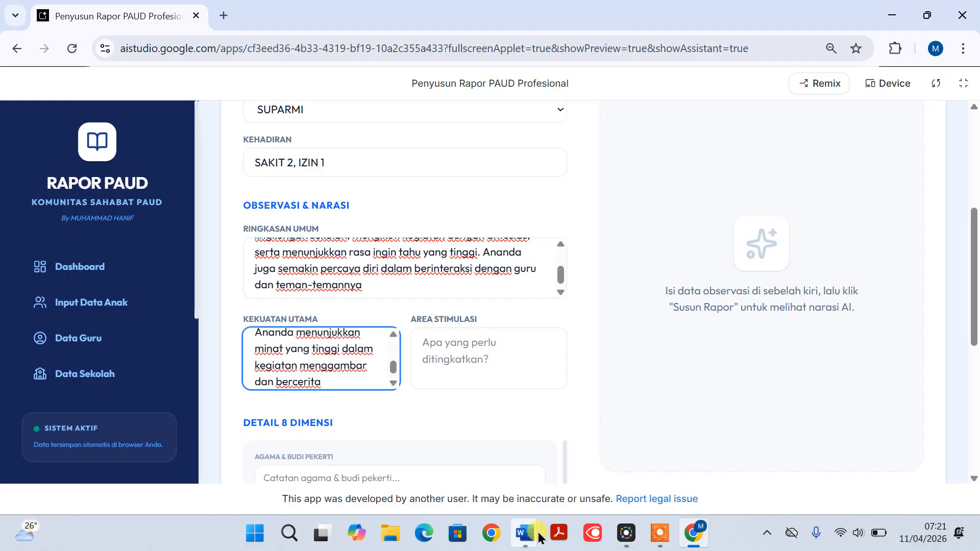
Copy the AREA STIMULASI paragraph from Document2 in Word into the report form's Area Stimulasi field in Chrome
{"action": "mouse_move", "coordinate": [537, 537]}
{"action": "left_click", "coordinate": [611, 463]}
{"action": "scroll", "coordinate": [532, 355], "scroll_direction": "down", "scroll_amount": 3}
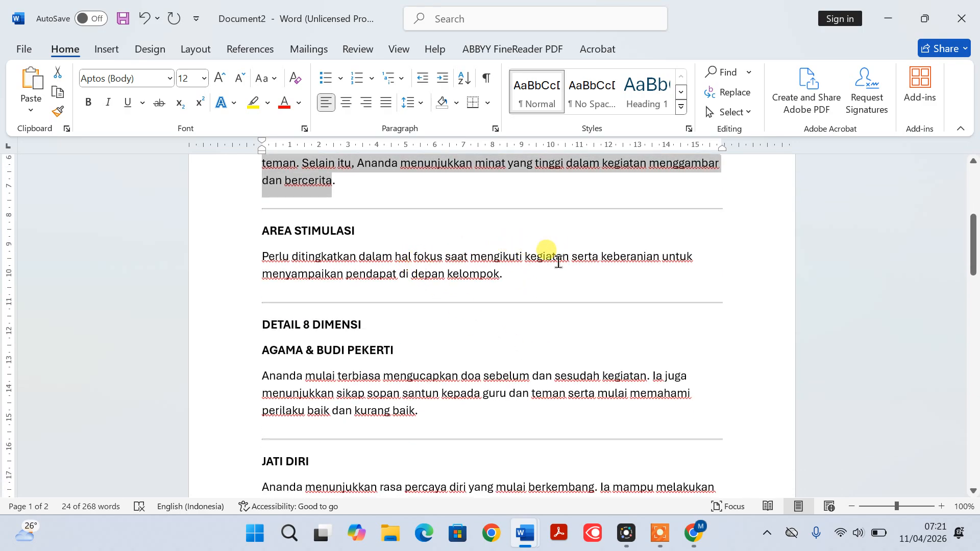
{"action": "left_click_drag", "start_coordinate": [261, 255], "coordinate": [484, 276]}
{"action": "key", "text": "ctrl+c"}
{"action": "left_click", "coordinate": [692, 534]}
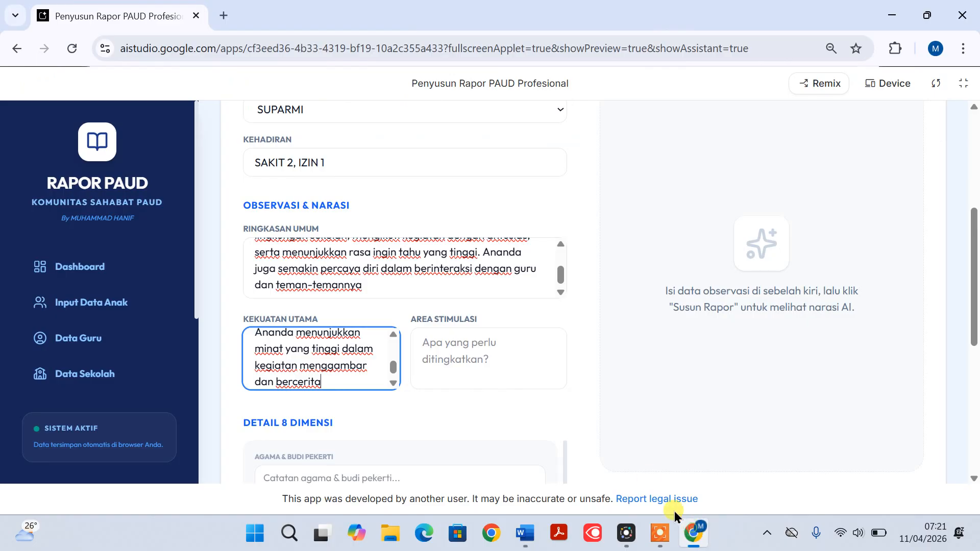
{"action": "left_click", "coordinate": [467, 347]}
{"action": "key", "text": "ctrl+v"}
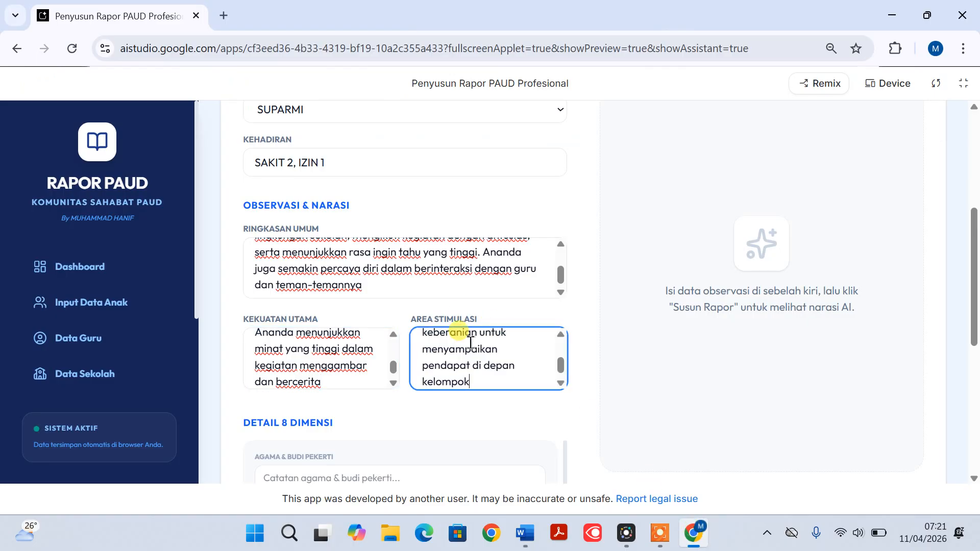
Copy the AGAMA & BUDI PEKERTI paragraph from Document2 in Word into the Agama & Budi Pekerti field of the report form in Chrome
{"action": "scroll", "coordinate": [470, 343], "scroll_direction": "down", "scroll_amount": 1}
{"action": "scroll", "coordinate": [572, 327], "scroll_direction": "down", "scroll_amount": 4}
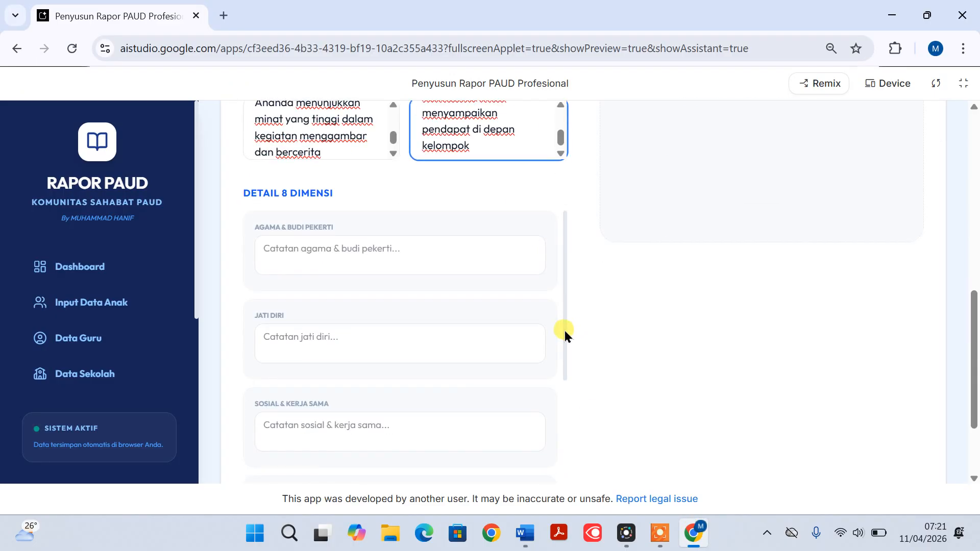
{"action": "scroll", "coordinate": [510, 305], "scroll_direction": "down", "scroll_amount": 3}
{"action": "scroll", "coordinate": [496, 301], "scroll_direction": "up", "scroll_amount": 3}
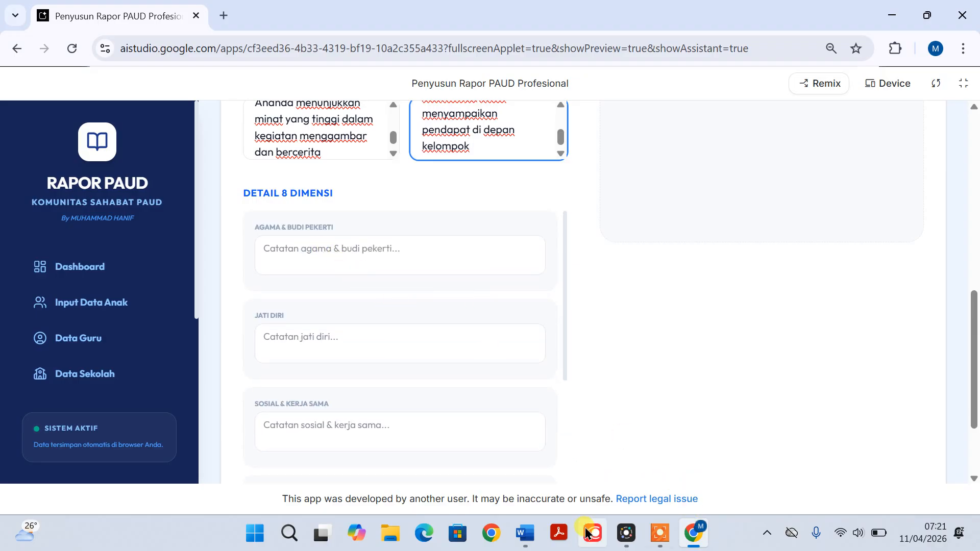
{"action": "mouse_move", "coordinate": [522, 539]}
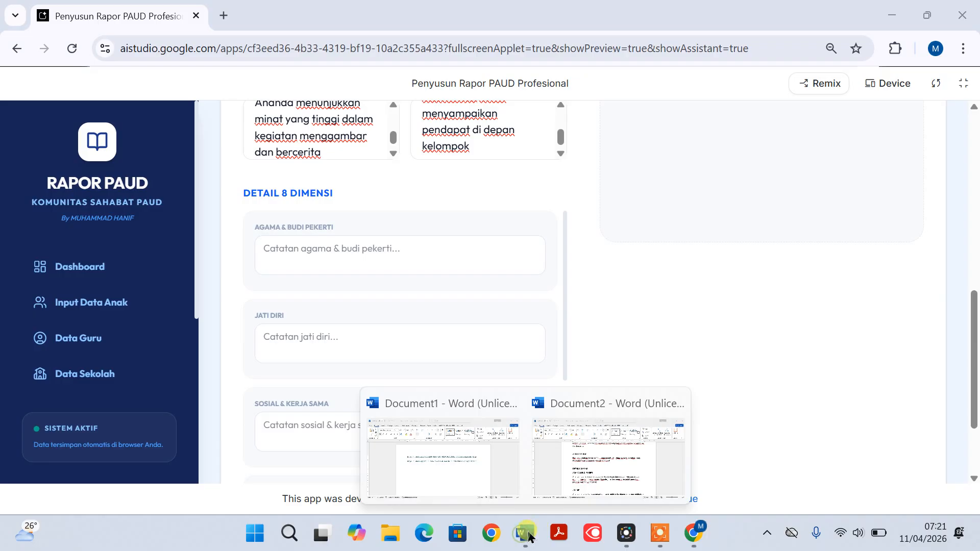
{"action": "left_click", "coordinate": [584, 488]}
{"action": "scroll", "coordinate": [449, 354], "scroll_direction": "down", "scroll_amount": 2}
{"action": "scroll", "coordinate": [453, 356], "scroll_direction": "down", "scroll_amount": 2}
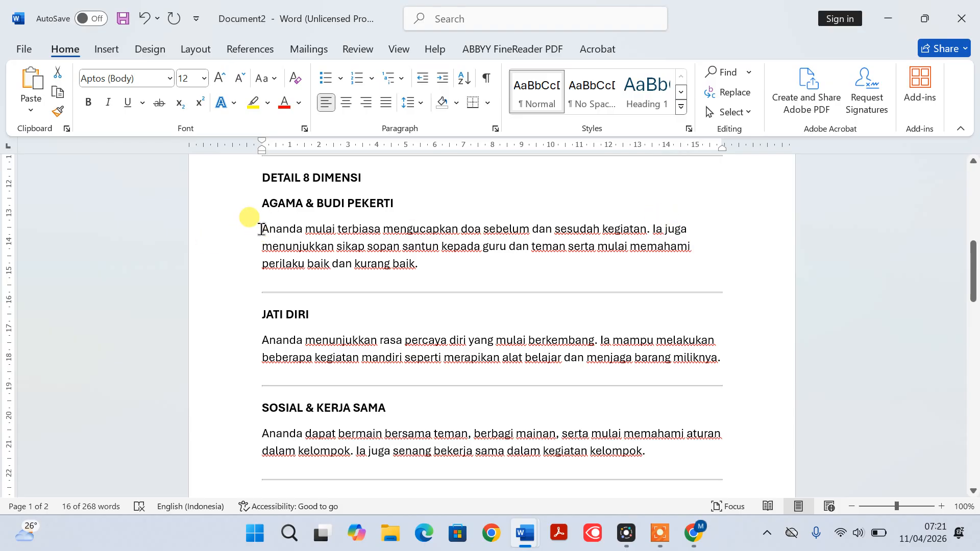
{"action": "left_click_drag", "start_coordinate": [261, 228], "coordinate": [404, 269]}
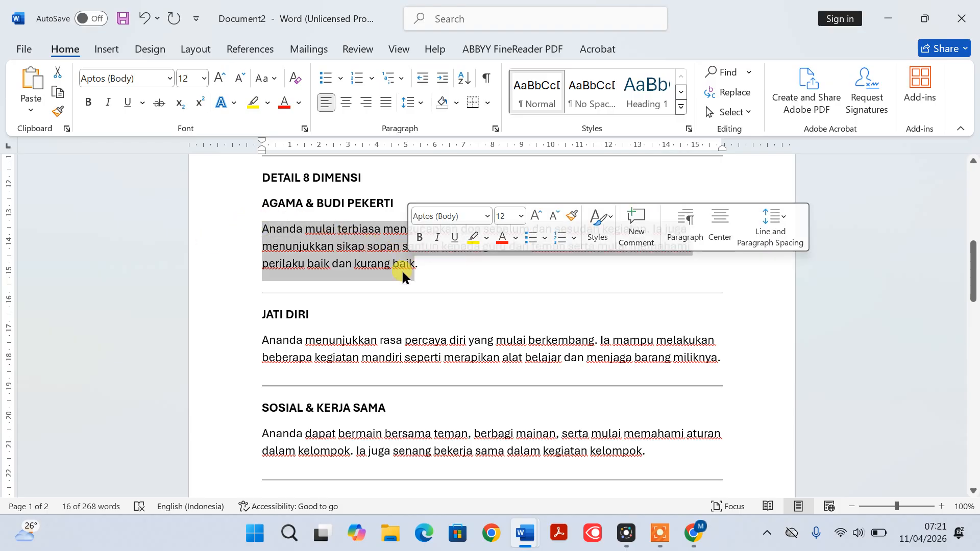
{"action": "left_click", "coordinate": [689, 534]}
{"action": "left_click", "coordinate": [310, 261]}
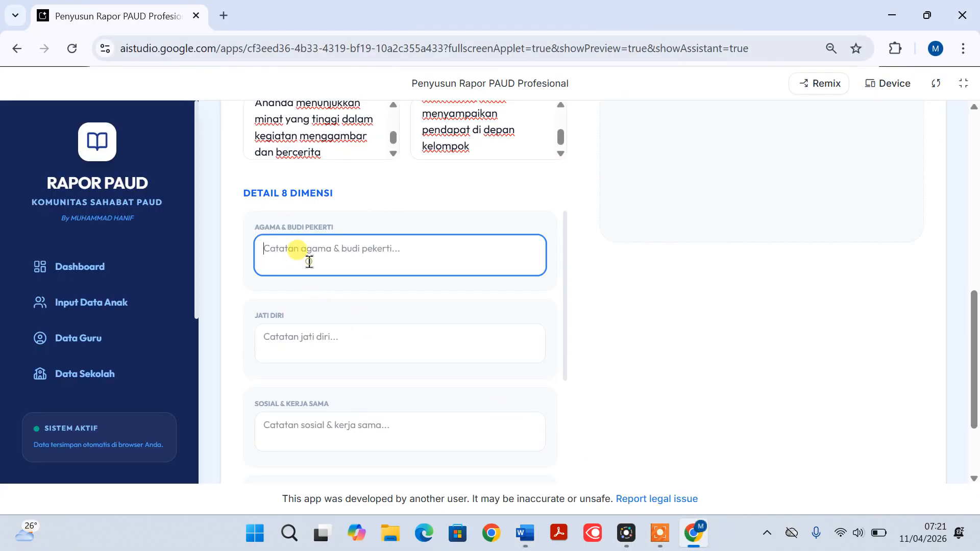
{"action": "key", "text": "ctrl+v"}
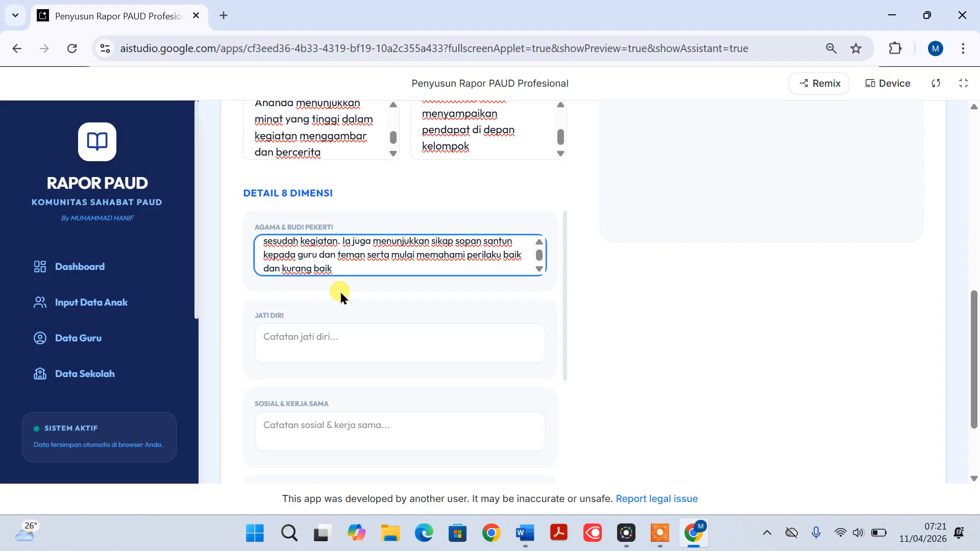
Copy the JATI DIRI paragraph from Document2 in Word into the report form's Jati Diri field in Chrome
{"action": "scroll", "coordinate": [338, 291], "scroll_direction": "down", "scroll_amount": 3}
{"action": "scroll", "coordinate": [339, 292], "scroll_direction": "up", "scroll_amount": 2}
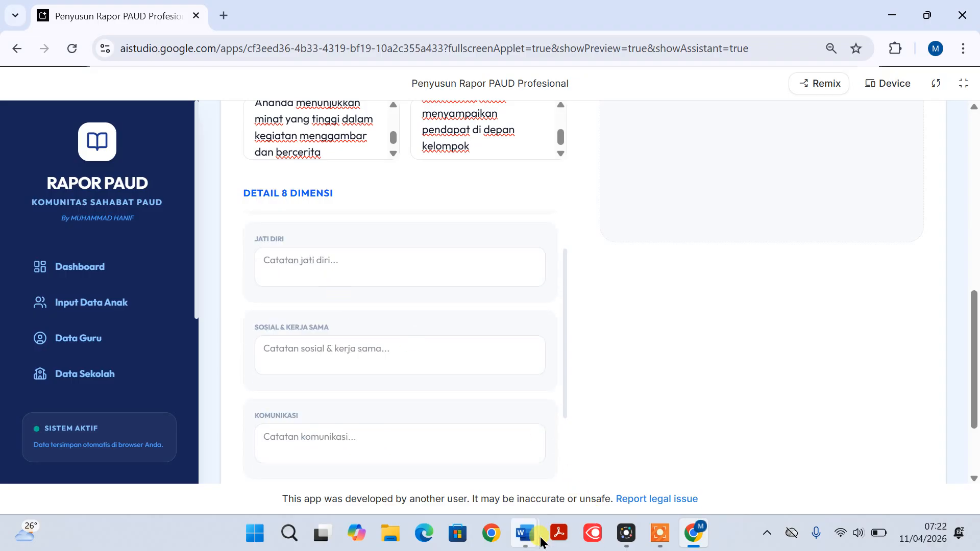
{"action": "mouse_move", "coordinate": [525, 544]}
{"action": "left_click", "coordinate": [557, 467]}
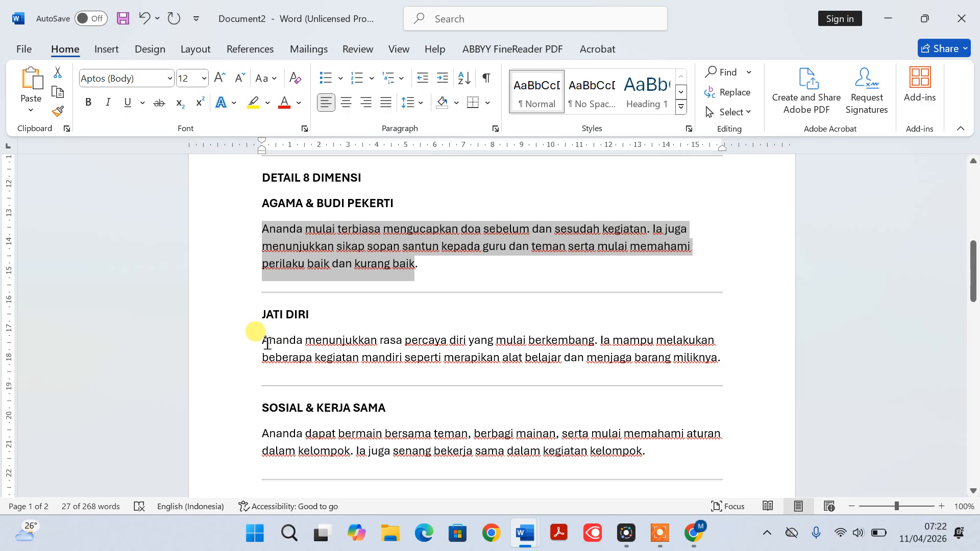
{"action": "left_click_drag", "start_coordinate": [259, 341], "coordinate": [733, 373]}
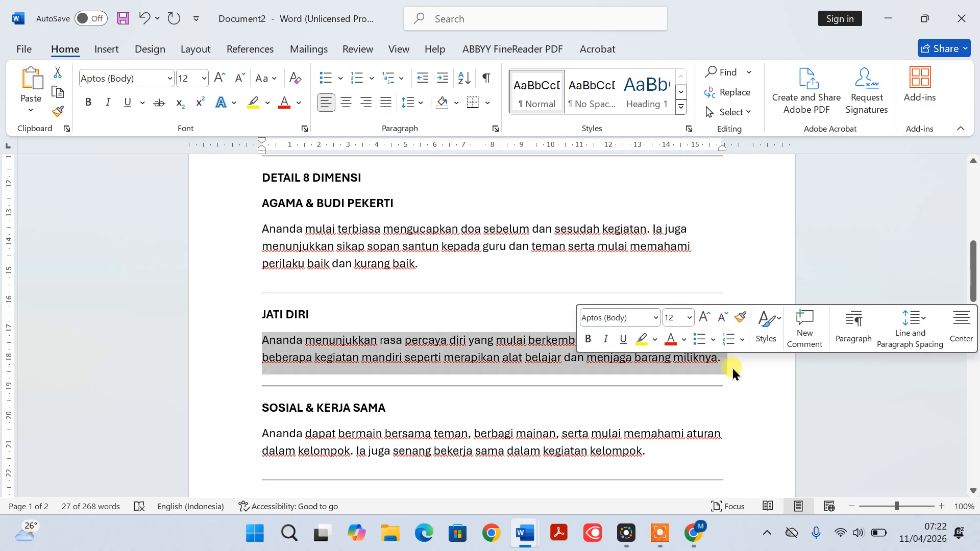
{"action": "left_click", "coordinate": [695, 533]}
{"action": "left_click", "coordinate": [322, 263]}
{"action": "key", "text": "ctrl+v"}
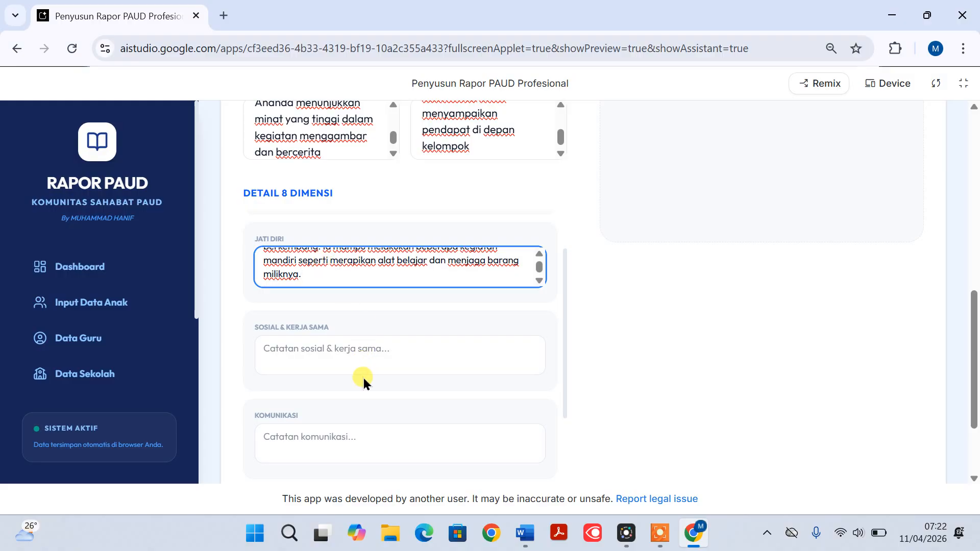
Copy the SOSIAL & KERJA SAMA paragraph from Document2 in Word into the report form's Sosial & Kerja Sama field in Chrome
{"action": "left_click", "coordinate": [524, 534]}
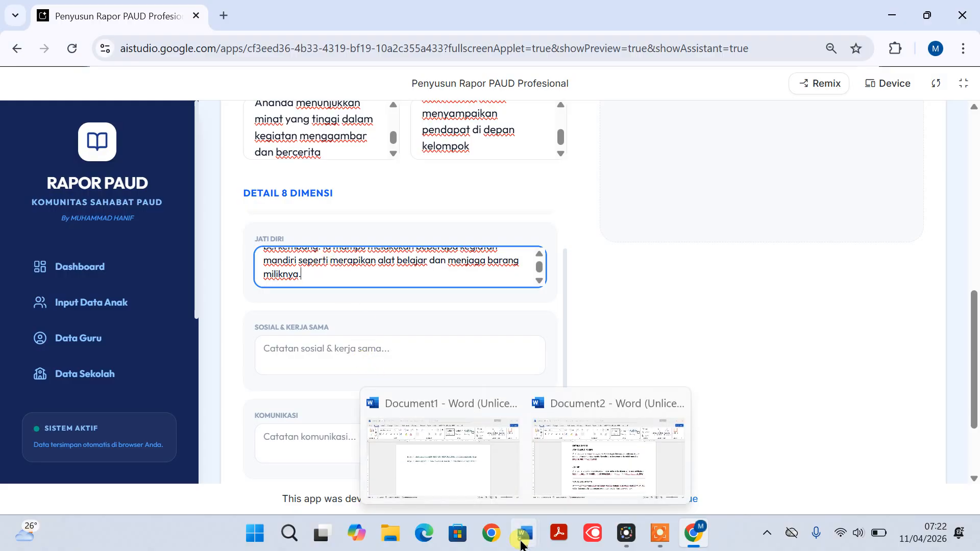
{"action": "left_click", "coordinate": [592, 486]}
{"action": "scroll", "coordinate": [519, 414], "scroll_direction": "down", "scroll_amount": 3}
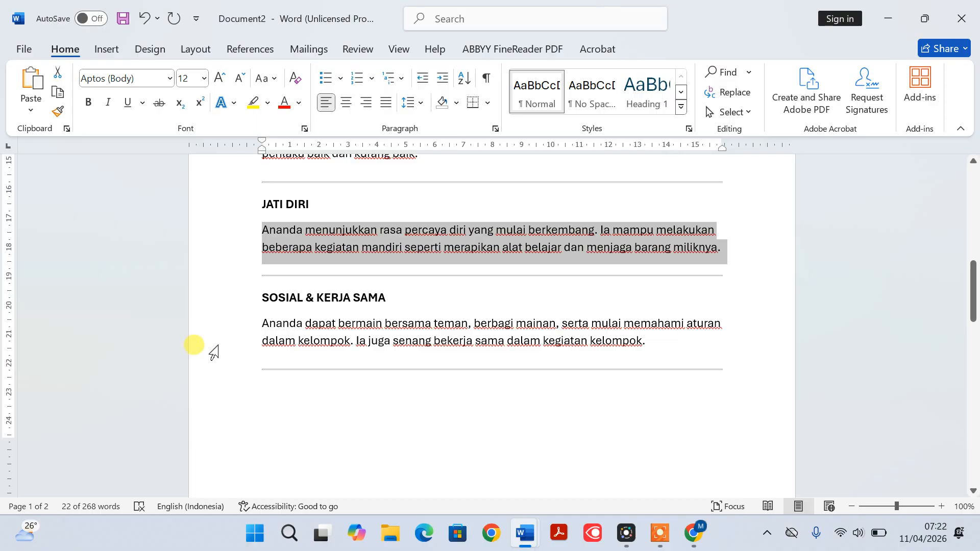
{"action": "left_click_drag", "start_coordinate": [229, 333], "coordinate": [231, 349]}
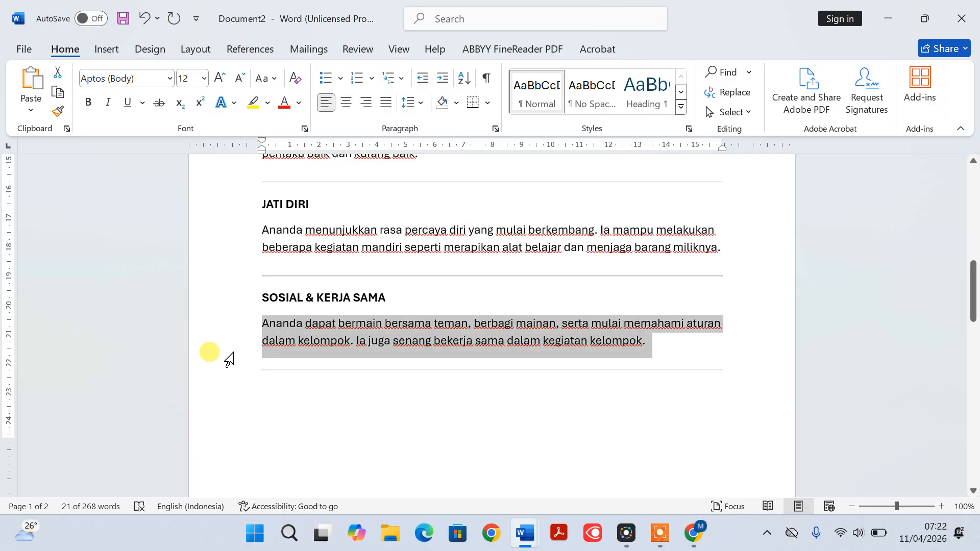
{"action": "left_click", "coordinate": [694, 533]}
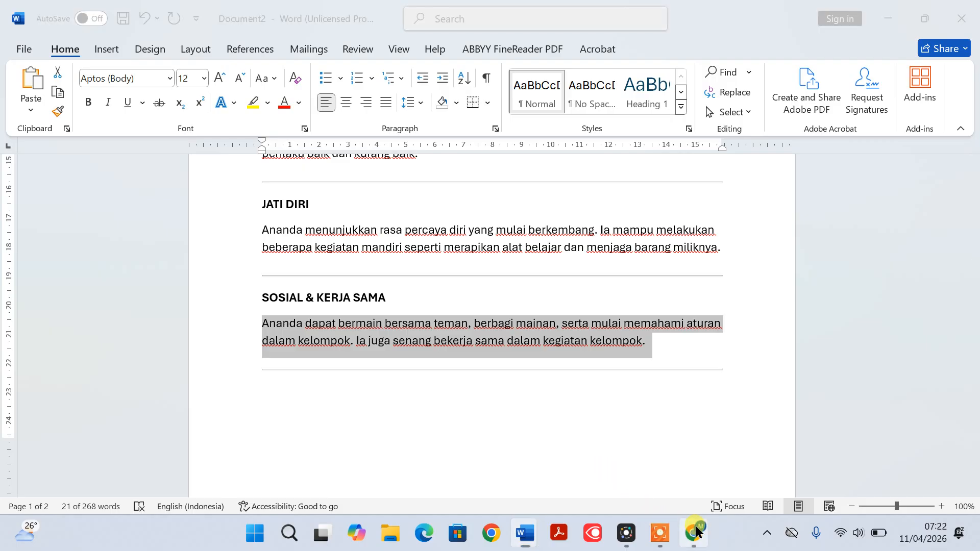
{"action": "left_click", "coordinate": [344, 356]}
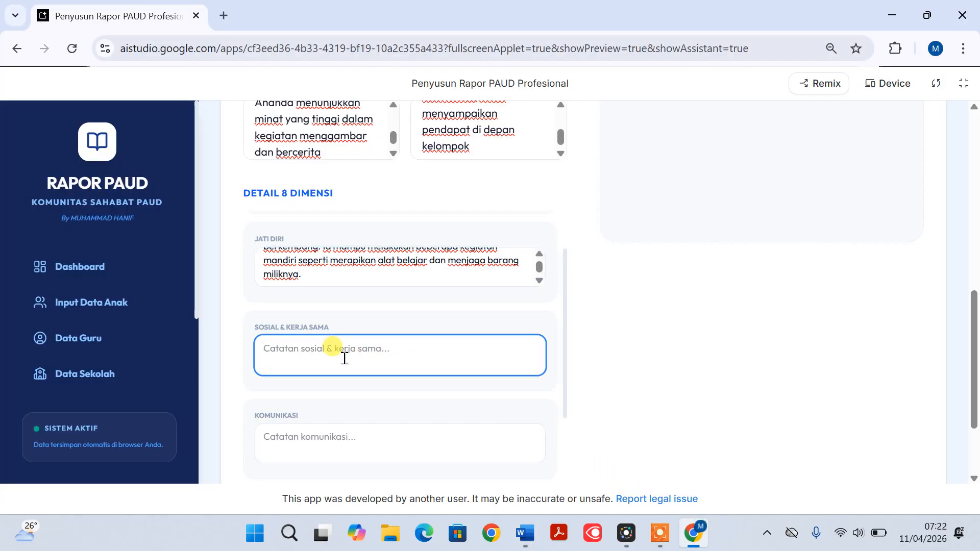
{"action": "key", "text": "ctrl+v"}
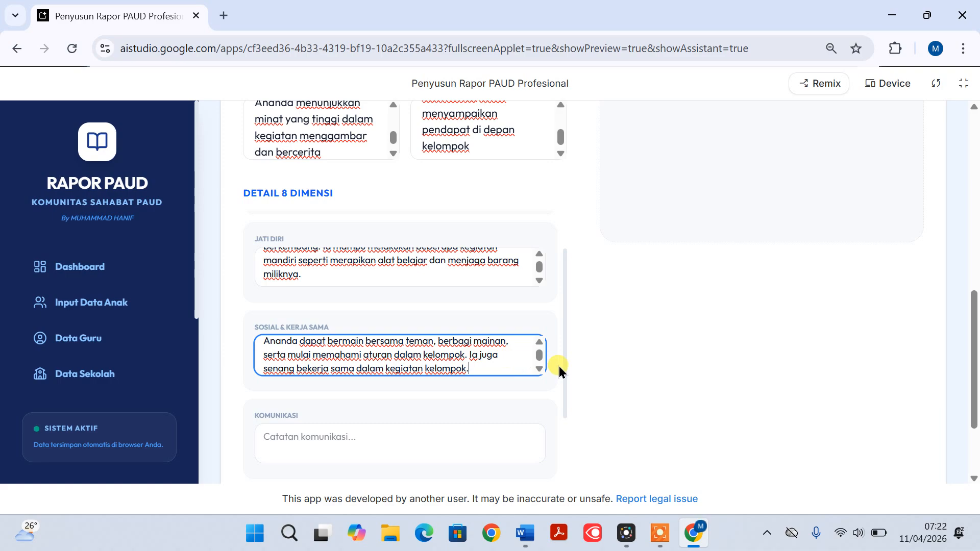
Copy the KOMUNIKASI paragraph from Document2 in Word into the report form's Komunikasi field in Chrome
{"action": "scroll", "coordinate": [558, 370], "scroll_direction": "down", "scroll_amount": 3}
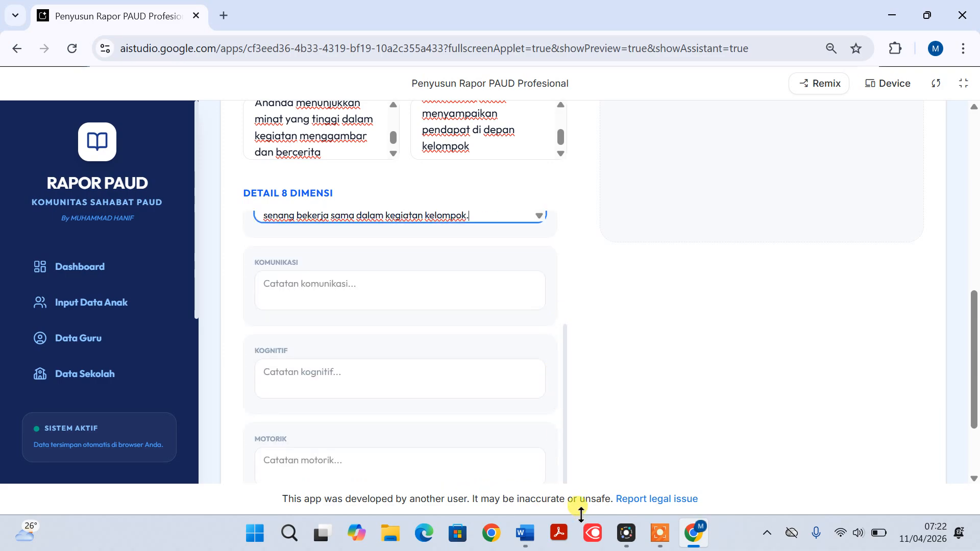
{"action": "mouse_move", "coordinate": [526, 533]}
{"action": "left_click", "coordinate": [590, 470]}
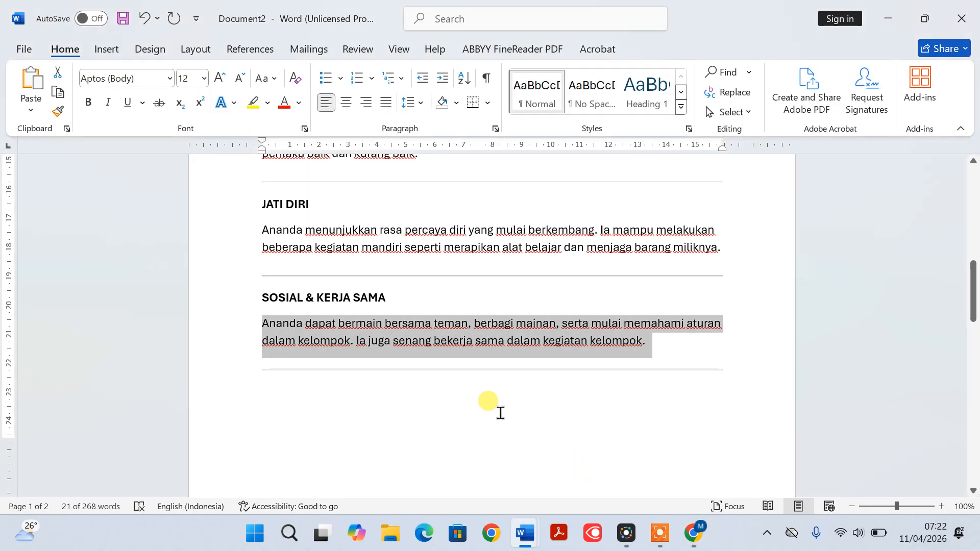
{"action": "scroll", "coordinate": [511, 420], "scroll_direction": "down", "scroll_amount": 6}
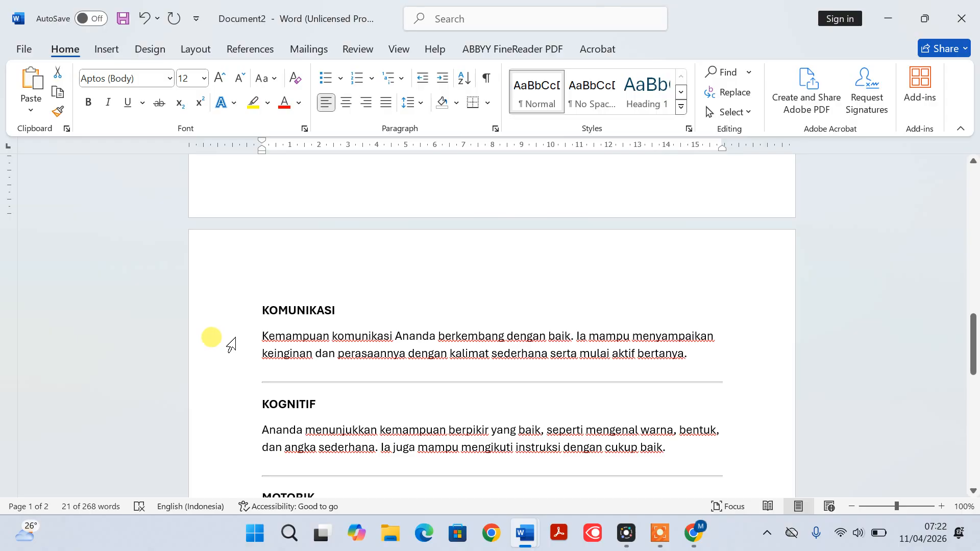
{"action": "left_click", "coordinate": [230, 354]}
{"action": "left_click", "coordinate": [230, 338]}
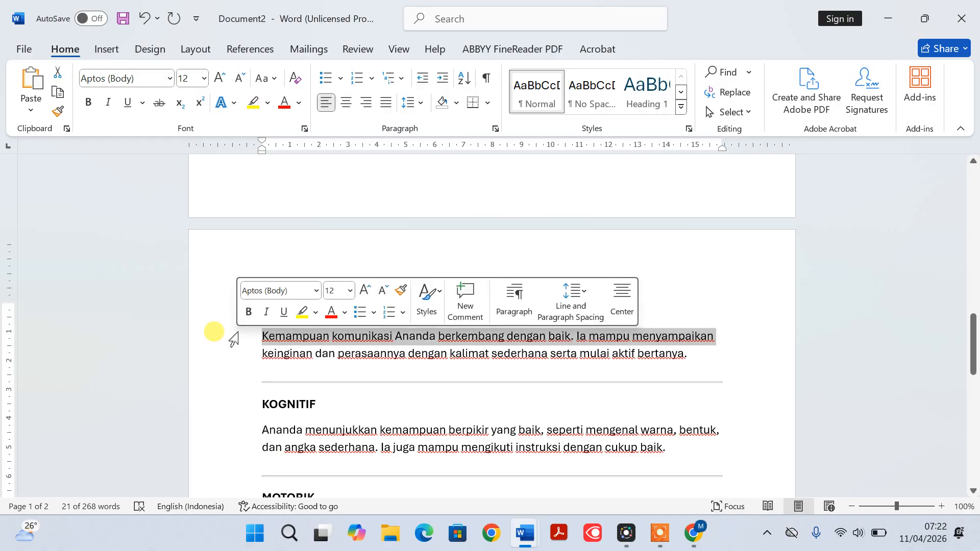
{"action": "left_click_drag", "start_coordinate": [234, 339], "coordinate": [232, 353]}
{"action": "key", "text": "ctrl+c"}
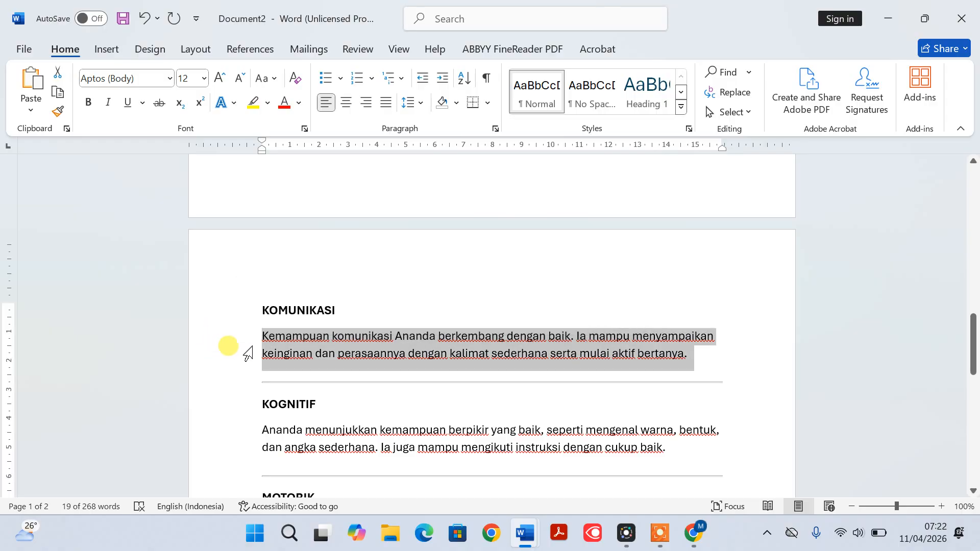
{"action": "left_click", "coordinate": [703, 534]}
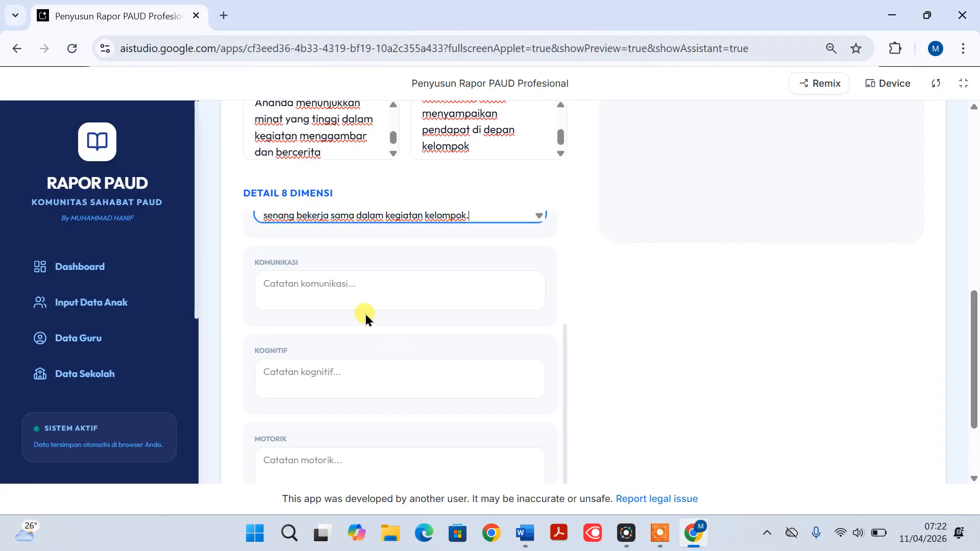
{"action": "left_click", "coordinate": [309, 284]}
{"action": "key", "text": "ctrl+v"}
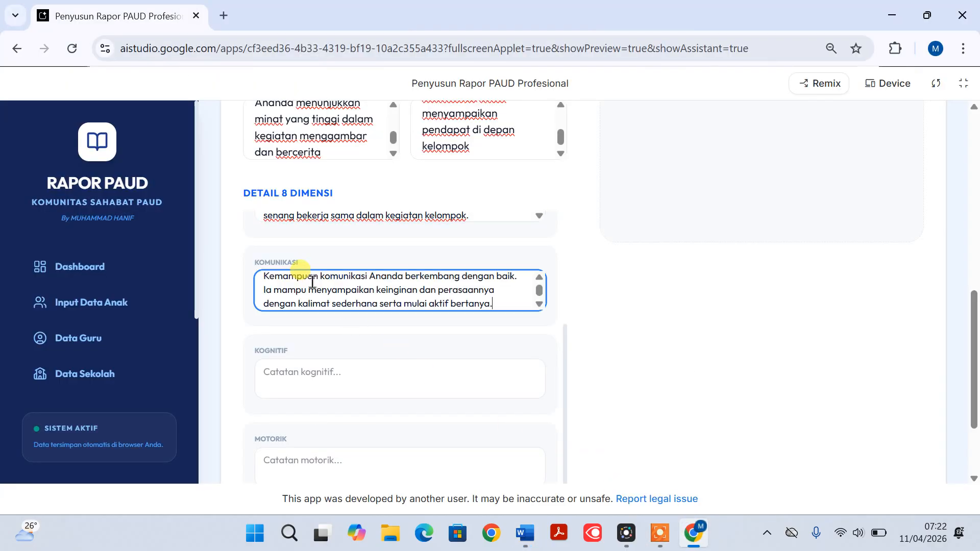
Copy the KOGNITIF paragraph from Document2 in Word into the report form's Kognitif field in Chrome
{"action": "scroll", "coordinate": [359, 316], "scroll_direction": "down", "scroll_amount": 1}
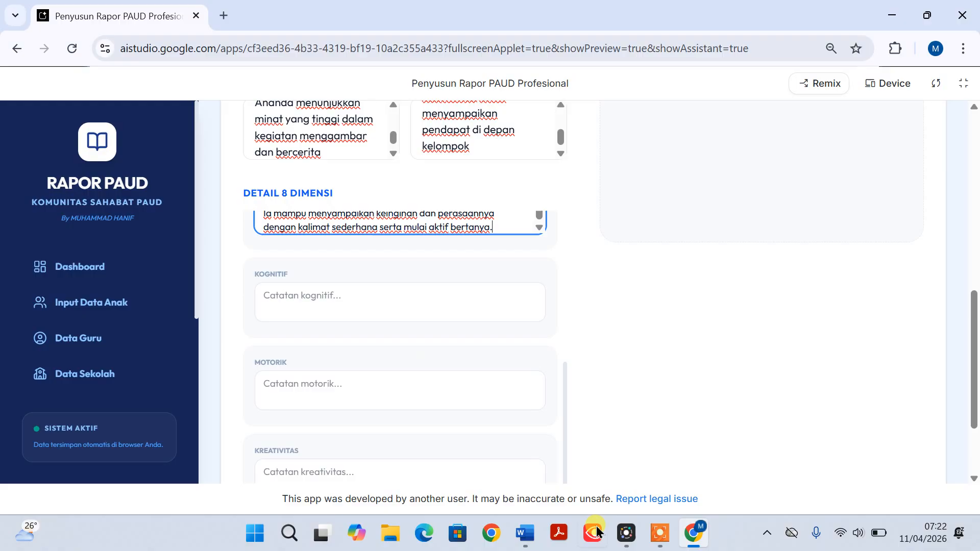
{"action": "left_click", "coordinate": [525, 534]}
{"action": "left_click", "coordinate": [590, 476]}
{"action": "scroll", "coordinate": [531, 449], "scroll_direction": "down", "scroll_amount": 2}
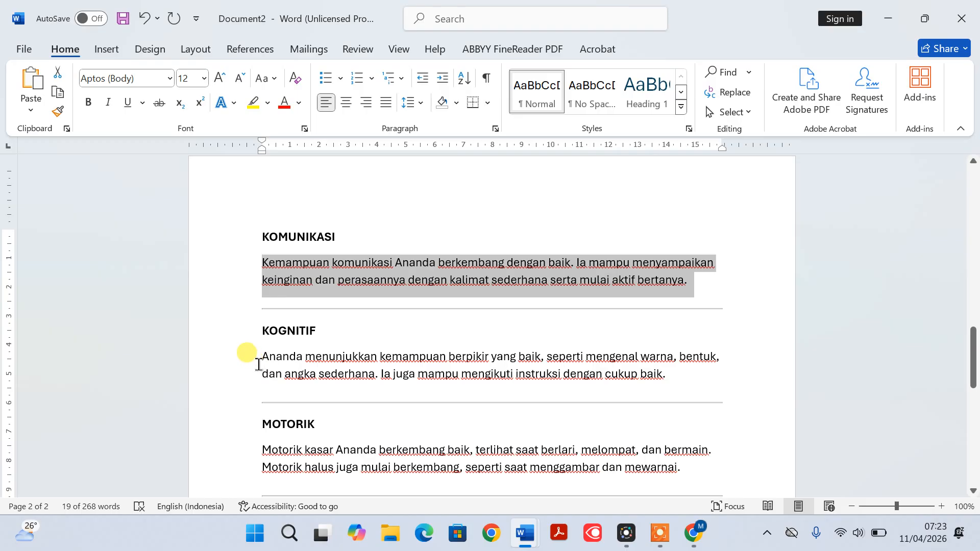
{"action": "left_click_drag", "start_coordinate": [236, 363], "coordinate": [232, 377]}
{"action": "key", "text": "ctrl+c"}
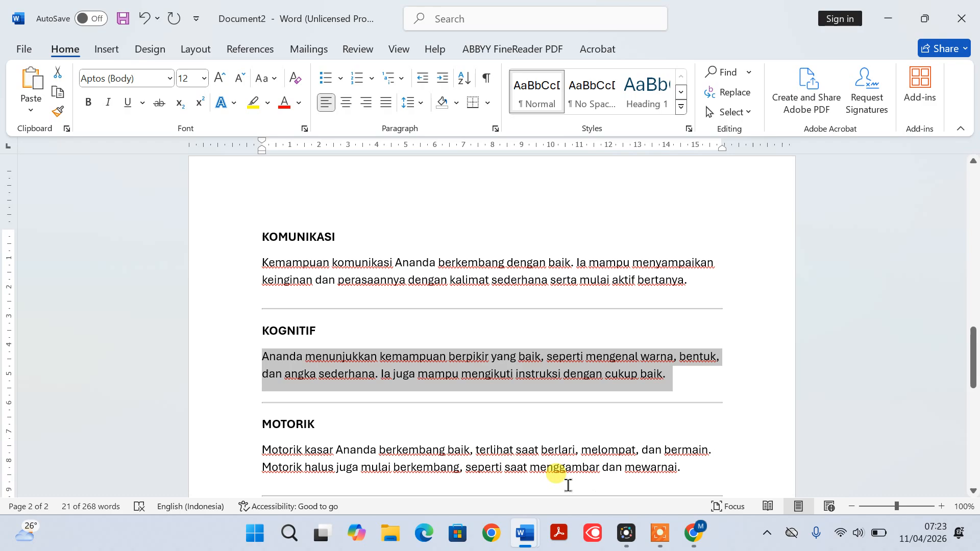
{"action": "left_click", "coordinate": [693, 534]}
{"action": "left_click", "coordinate": [317, 296]}
{"action": "key", "text": "ctrl+v"}
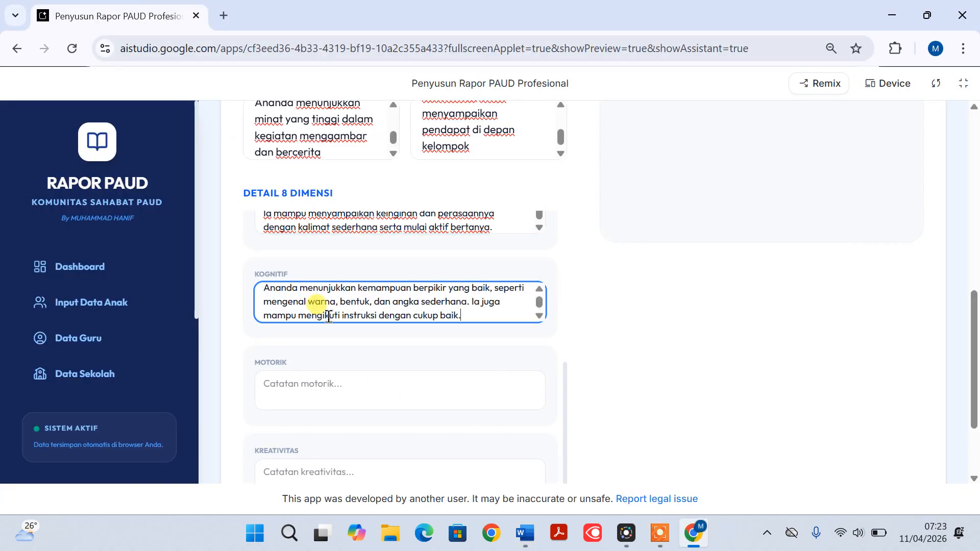
Copy the MOTORIK paragraph from Document2 in Word into the report form's Motorik field in Chrome
{"action": "scroll", "coordinate": [344, 328], "scroll_direction": "down", "scroll_amount": 1}
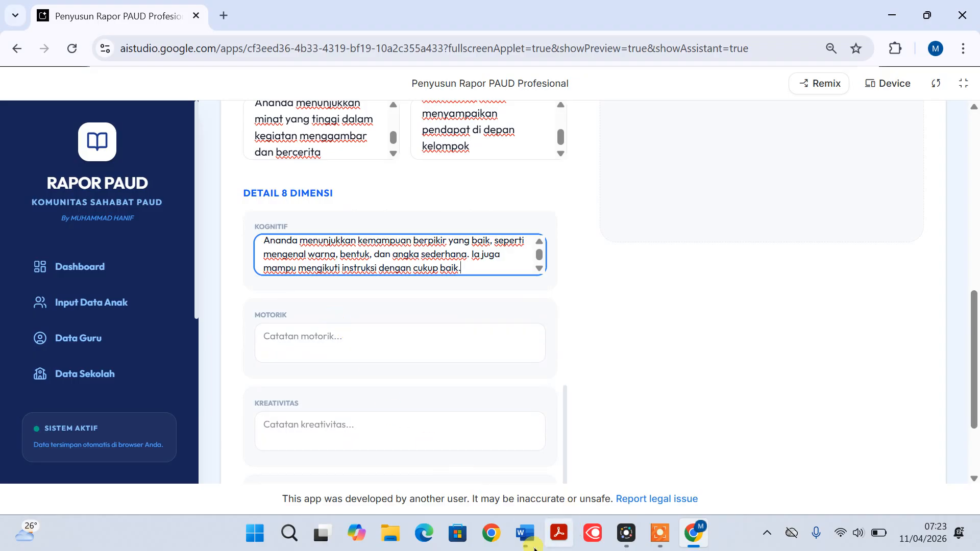
{"action": "mouse_move", "coordinate": [525, 538]}
{"action": "left_click", "coordinate": [561, 467]}
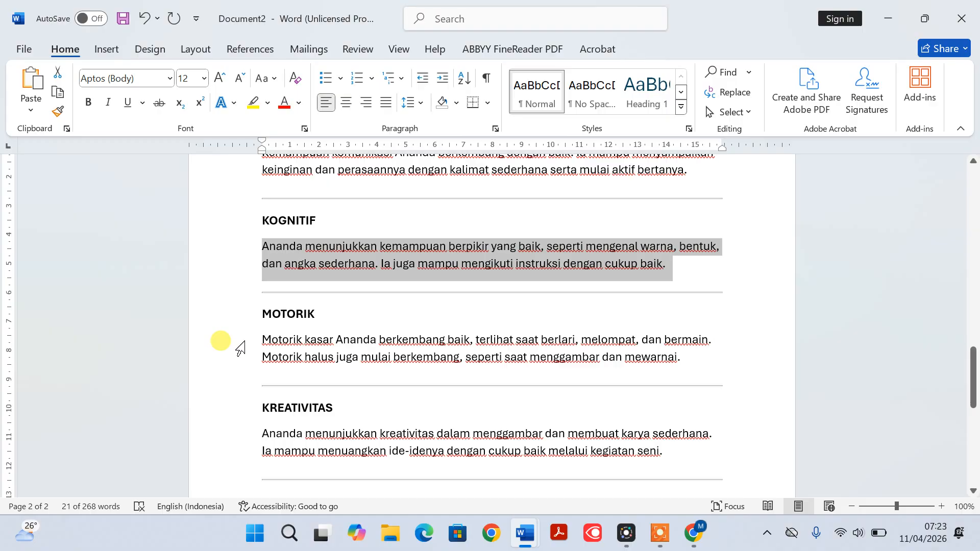
{"action": "left_click_drag", "start_coordinate": [247, 341], "coordinate": [240, 361]}
{"action": "key", "text": "ctrl+c"}
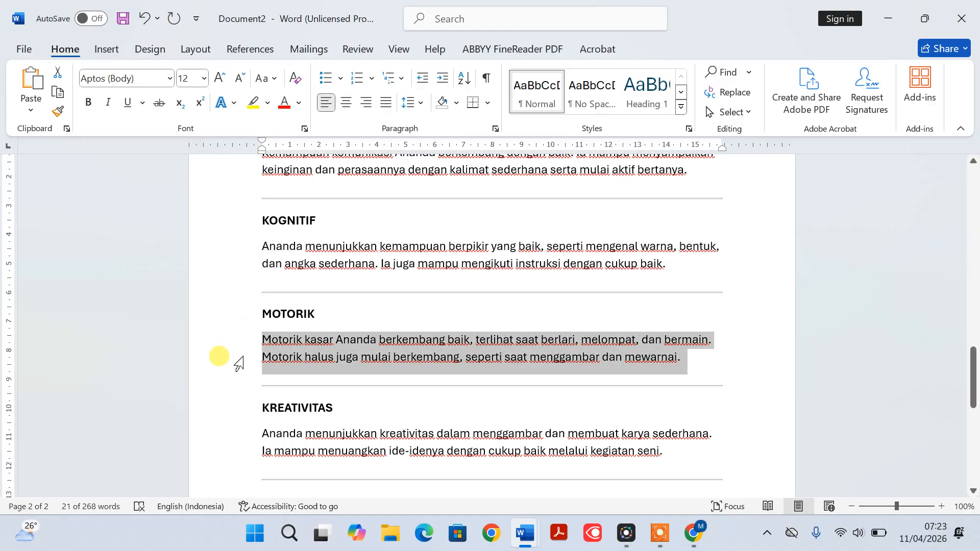
{"action": "left_click", "coordinate": [693, 534]}
{"action": "left_click", "coordinate": [321, 353]}
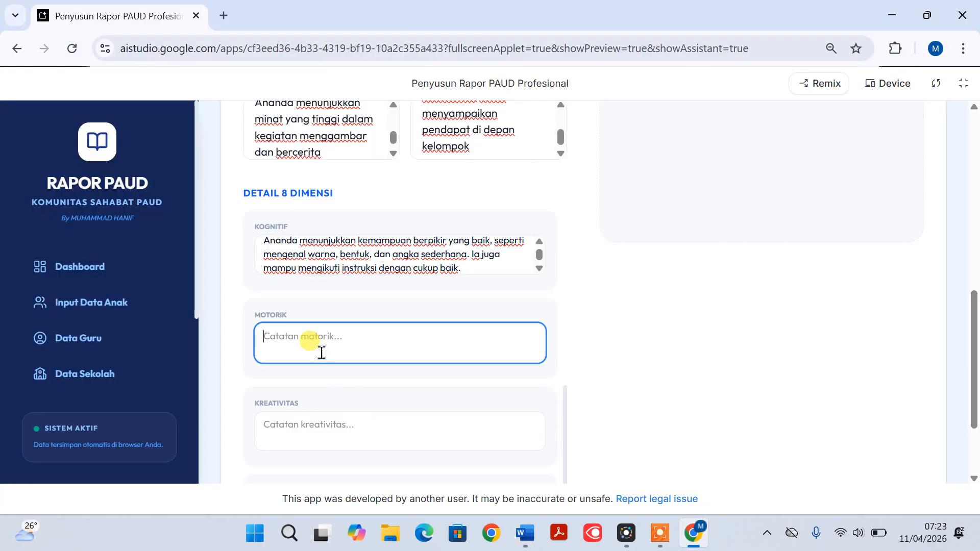
{"action": "key", "text": "ctrl+v"}
Copy the KREATIVITAS paragraph from Document2 in Word into the report form's Kreativitas field in Chrome
{"action": "scroll", "coordinate": [367, 378], "scroll_direction": "down", "scroll_amount": 3}
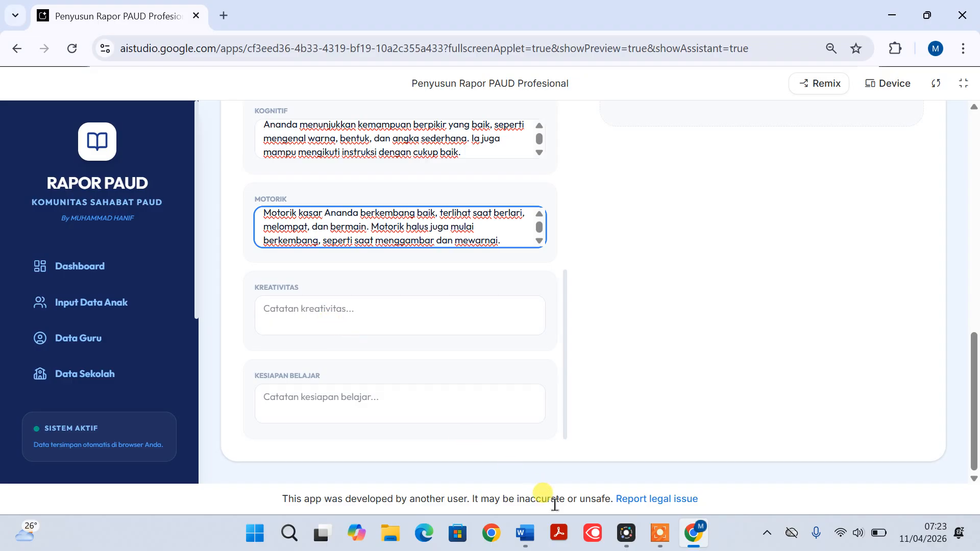
{"action": "left_click", "coordinate": [524, 533]}
{"action": "left_click", "coordinate": [572, 472]}
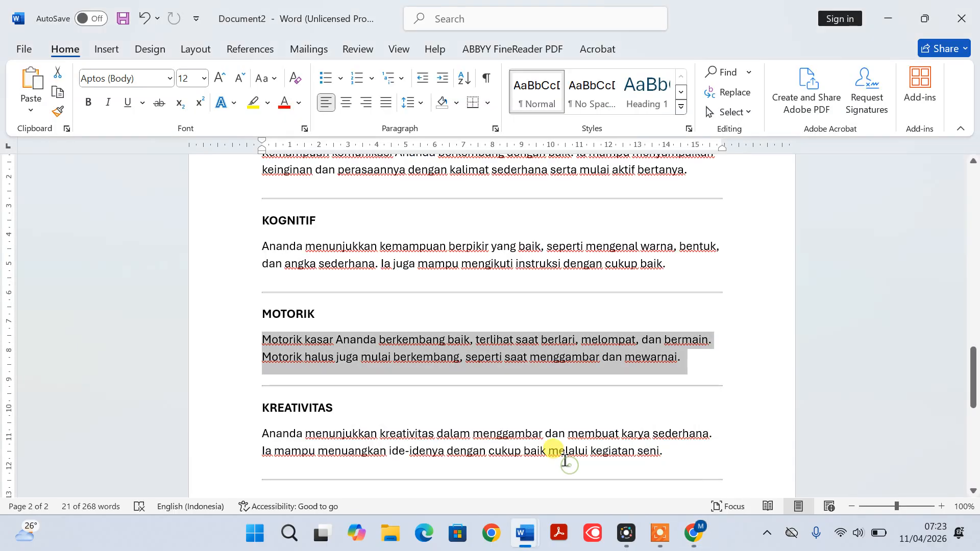
{"action": "scroll", "coordinate": [562, 457], "scroll_direction": "down", "scroll_amount": 3}
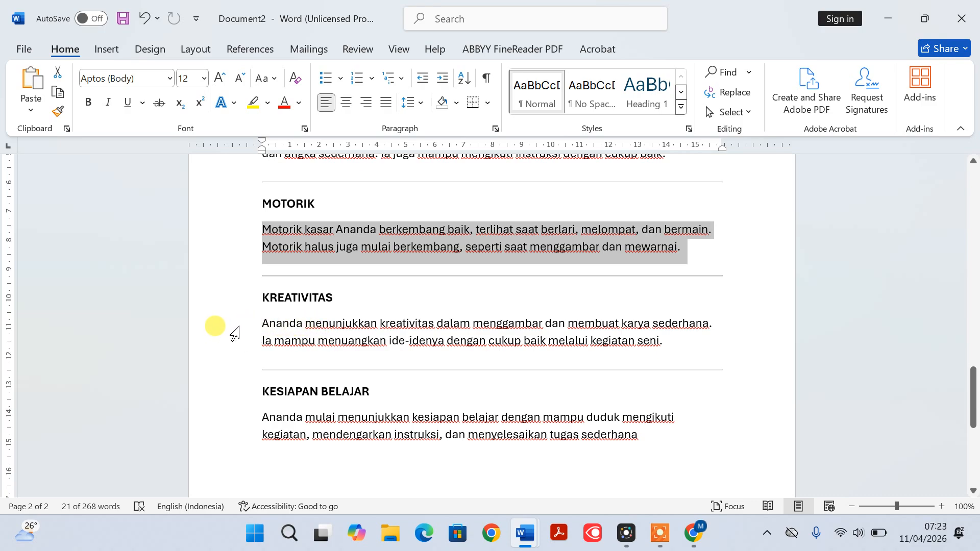
{"action": "left_click_drag", "start_coordinate": [236, 329], "coordinate": [234, 349]}
{"action": "key", "text": "ctrl+c"}
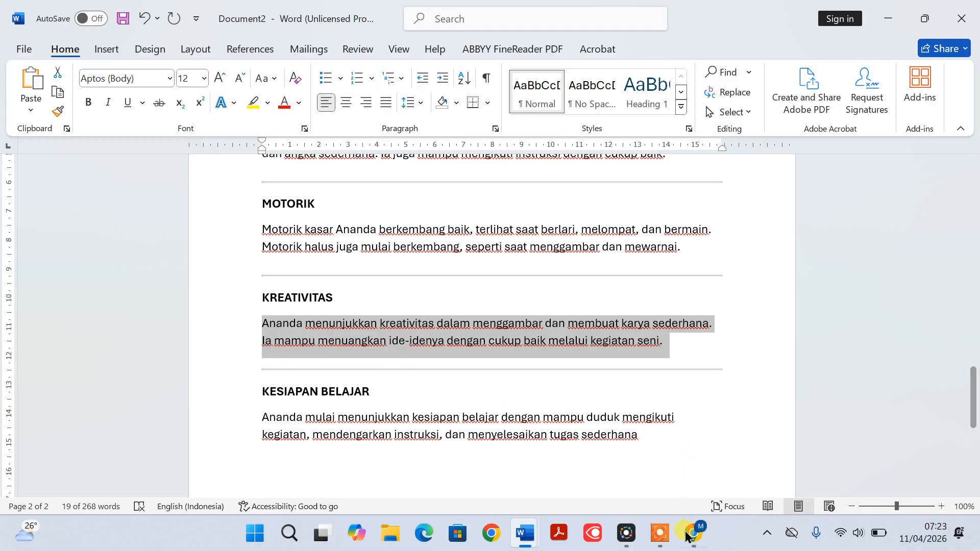
{"action": "left_click", "coordinate": [693, 533]}
{"action": "left_click", "coordinate": [334, 313]}
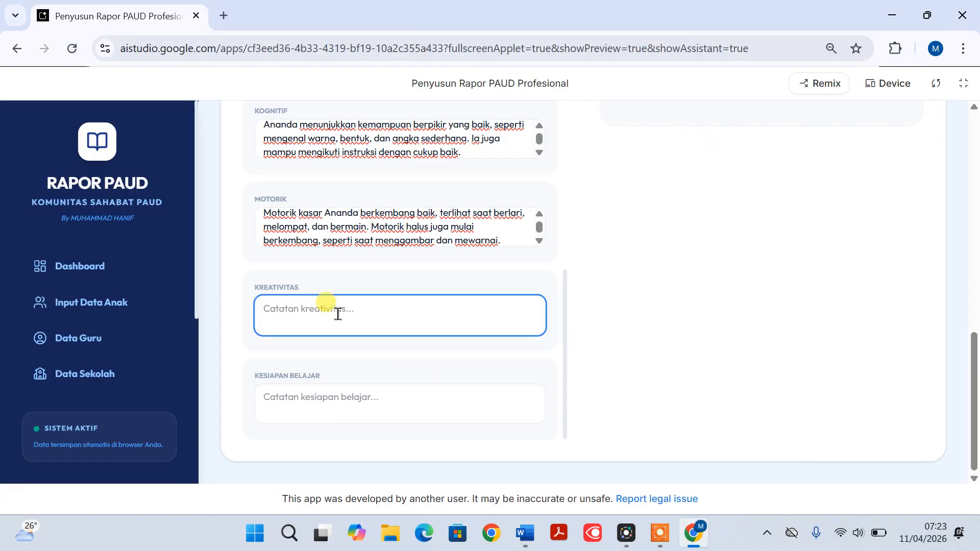
{"action": "key", "text": "ctrl+v"}
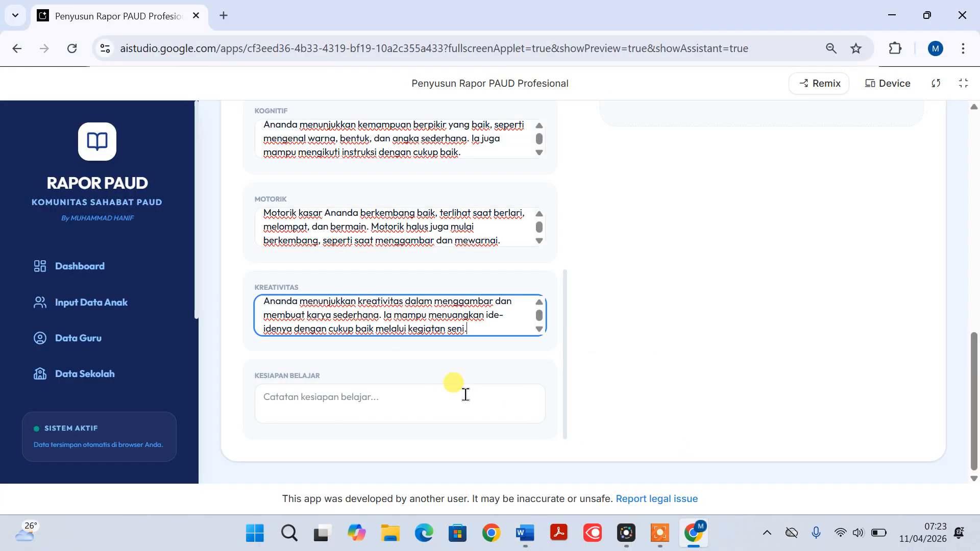
Copy the KESIAPAN BELAJAR paragraph from Document2 in Word into the report form's Kesiapan Belajar field in Chrome
{"action": "left_click", "coordinate": [524, 532]}
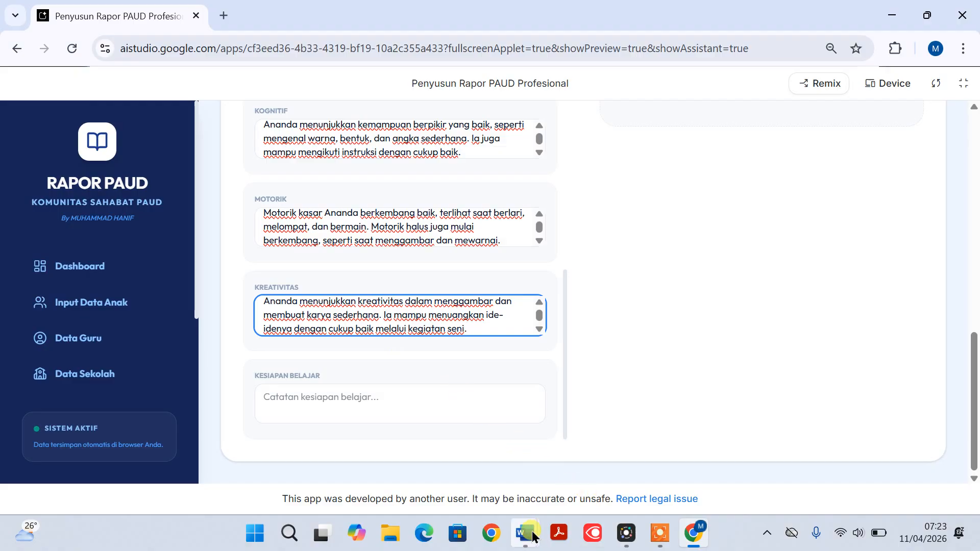
{"action": "left_click", "coordinate": [570, 498]}
{"action": "scroll", "coordinate": [575, 458], "scroll_direction": "down", "scroll_amount": 2}
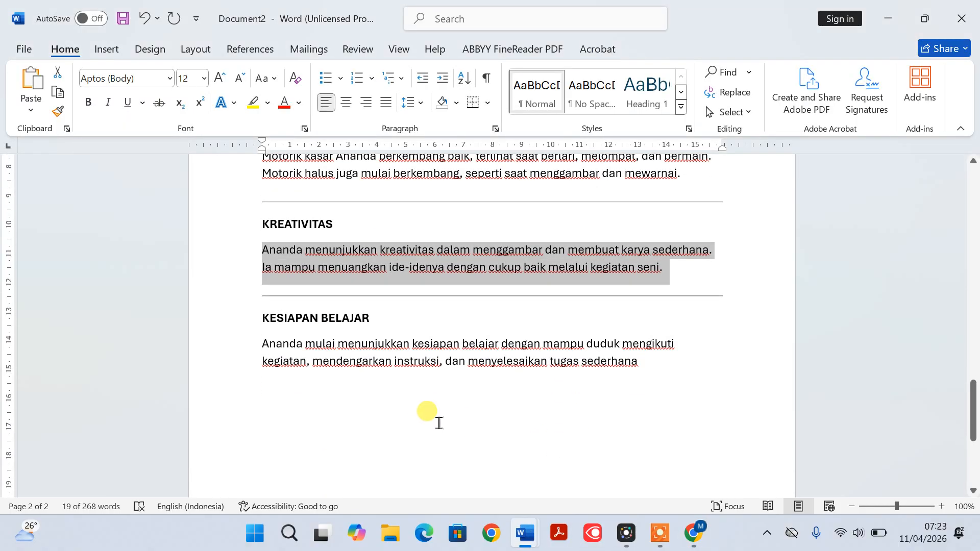
{"action": "scroll", "coordinate": [399, 380], "scroll_direction": "down", "scroll_amount": 1}
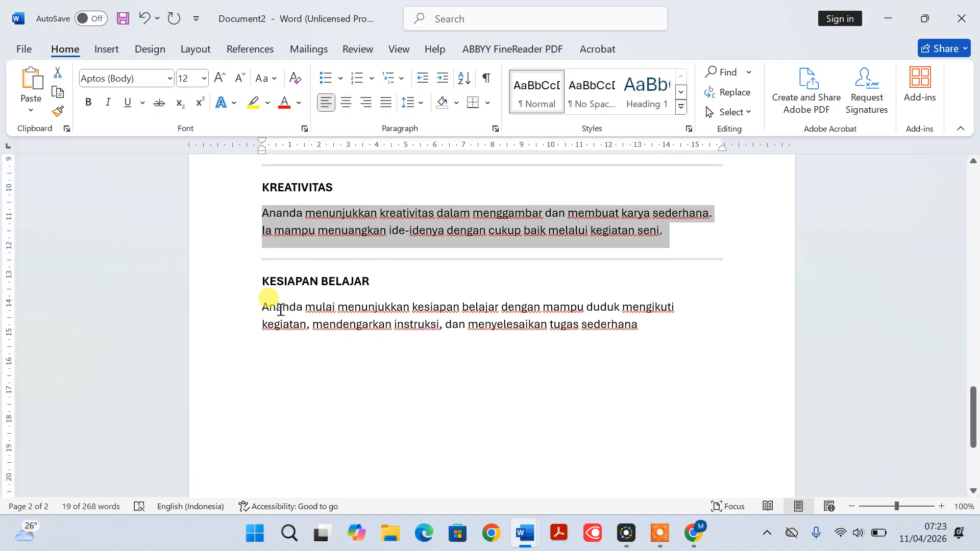
{"action": "left_click_drag", "start_coordinate": [230, 312], "coordinate": [231, 332]}
{"action": "key", "text": "ctrl+c"}
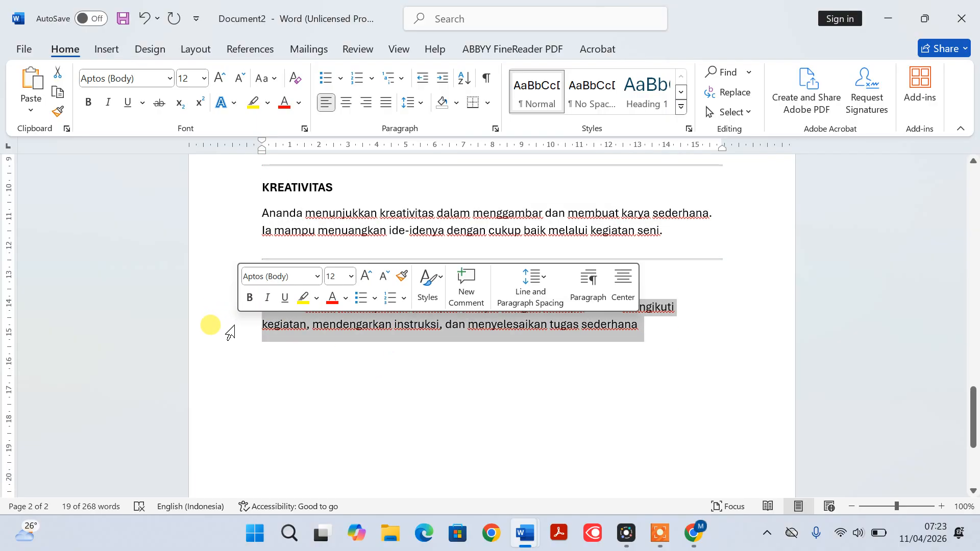
{"action": "left_click", "coordinate": [694, 532]}
{"action": "left_click", "coordinate": [361, 412]}
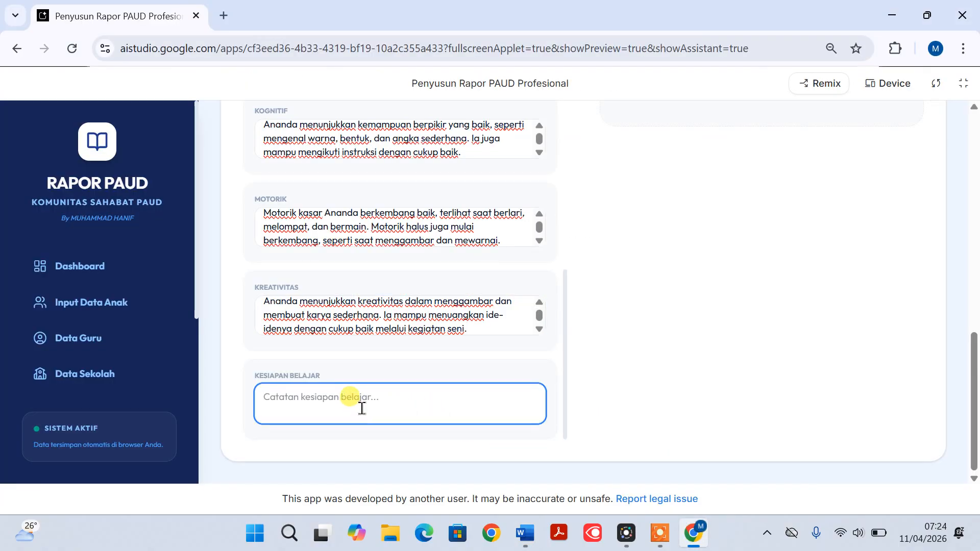
{"action": "key", "text": "ctrl+v"}
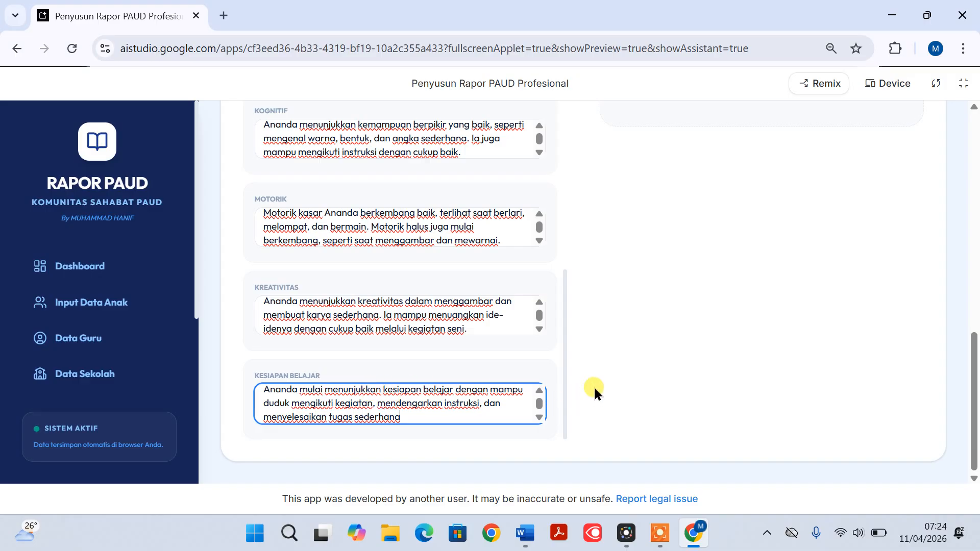
{"action": "left_click", "coordinate": [554, 366]}
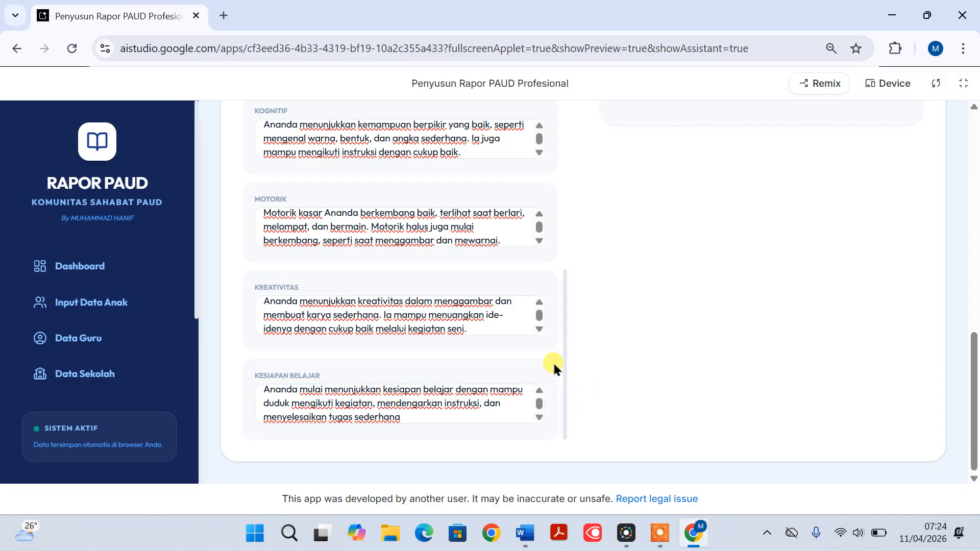
Generate the child's report narrative from the completed form and look through its preview
{"action": "left_click", "coordinate": [293, 407]}
{"action": "left_click", "coordinate": [544, 317]}
{"action": "scroll", "coordinate": [593, 228], "scroll_direction": "up", "scroll_amount": 10}
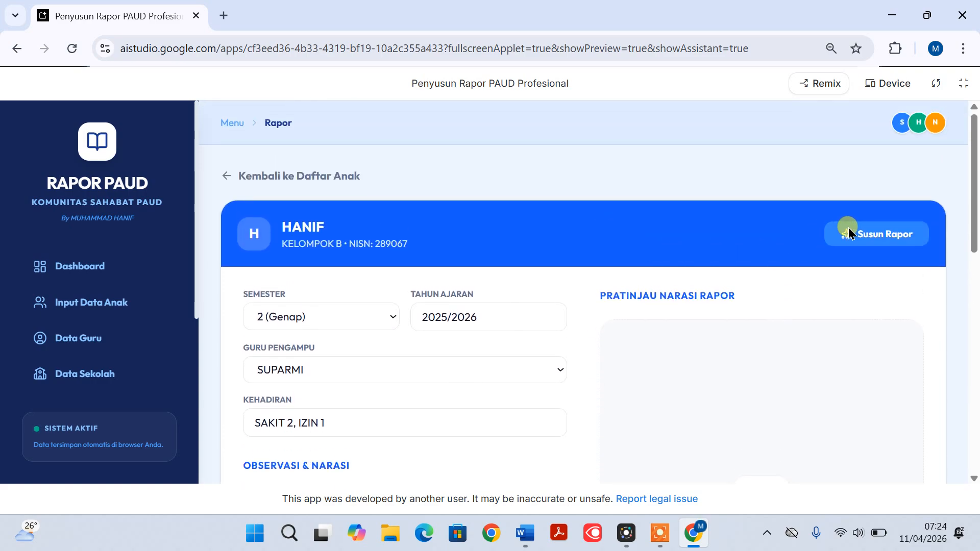
{"action": "left_click", "coordinate": [870, 237]}
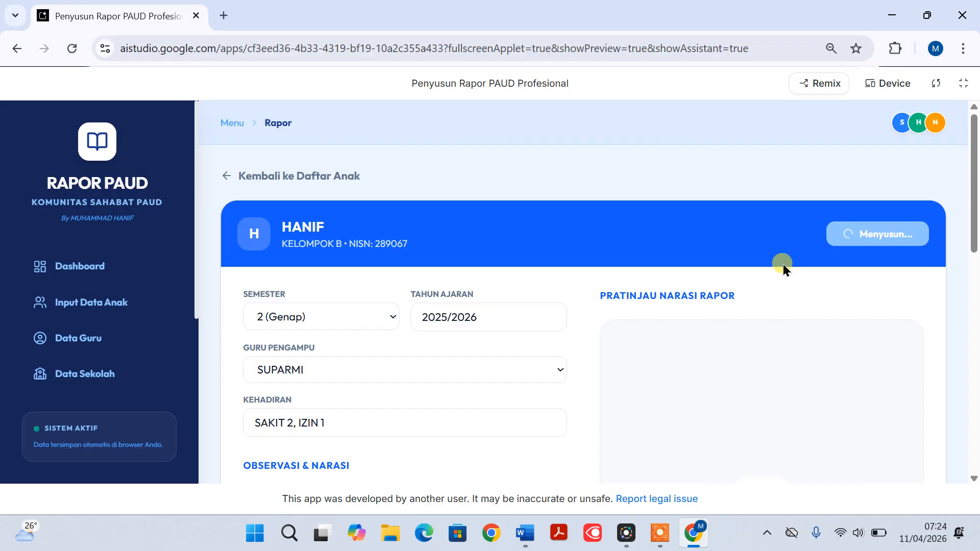
{"action": "scroll", "coordinate": [783, 264], "scroll_direction": "down", "scroll_amount": 3}
{"action": "scroll", "coordinate": [783, 264], "scroll_direction": "up", "scroll_amount": 3}
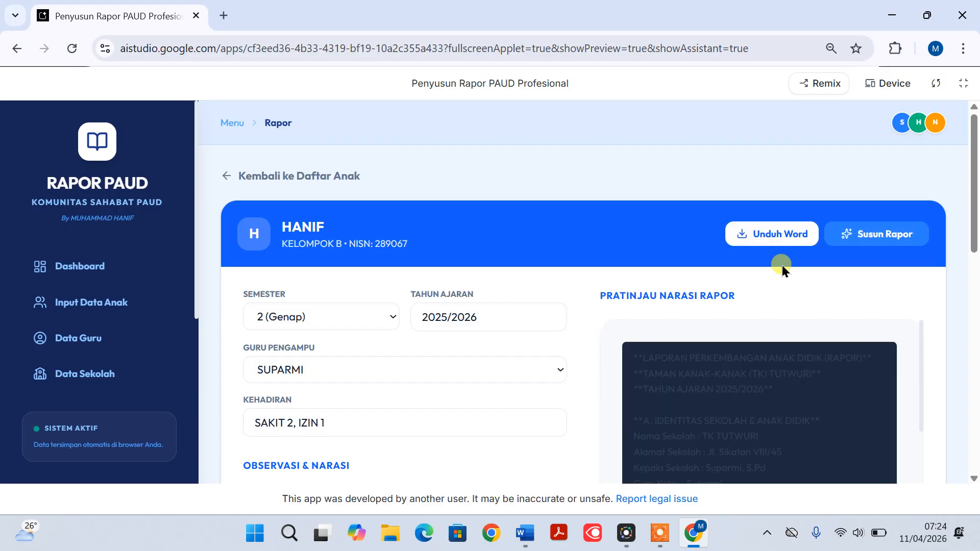
{"action": "scroll", "coordinate": [704, 345], "scroll_direction": "down", "scroll_amount": 3}
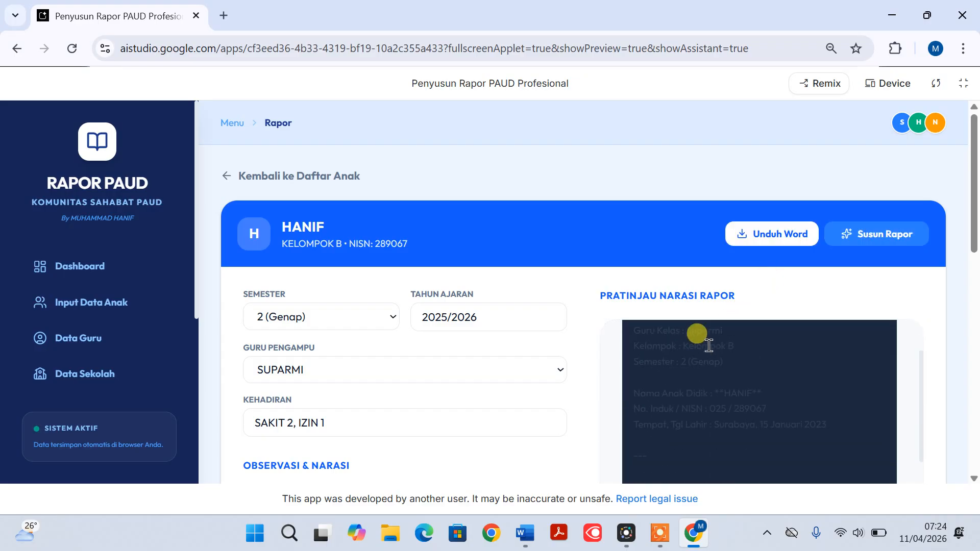
{"action": "scroll", "coordinate": [710, 337], "scroll_direction": "up", "scroll_amount": 3}
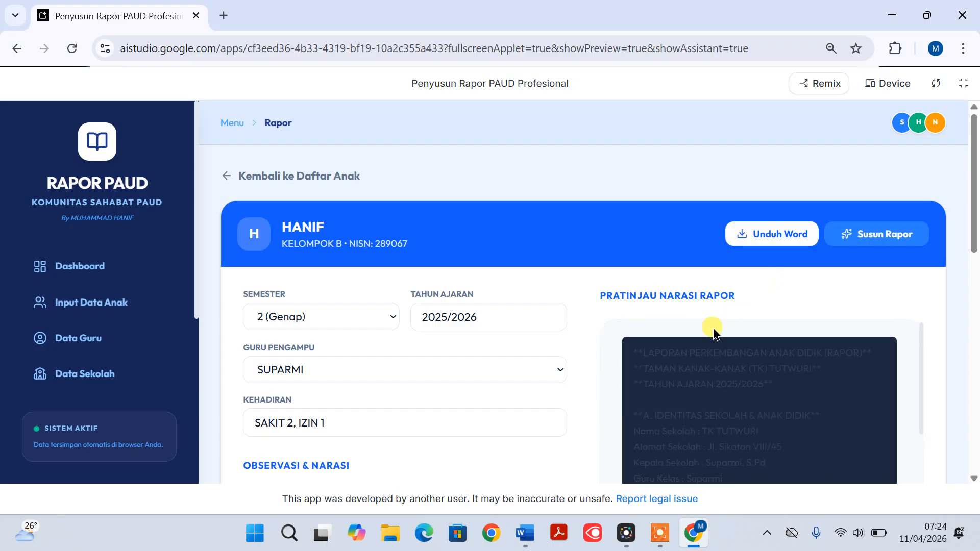
Download the generated report as a Word document and open it in Word with editing enabled
{"action": "left_click", "coordinate": [759, 234]}
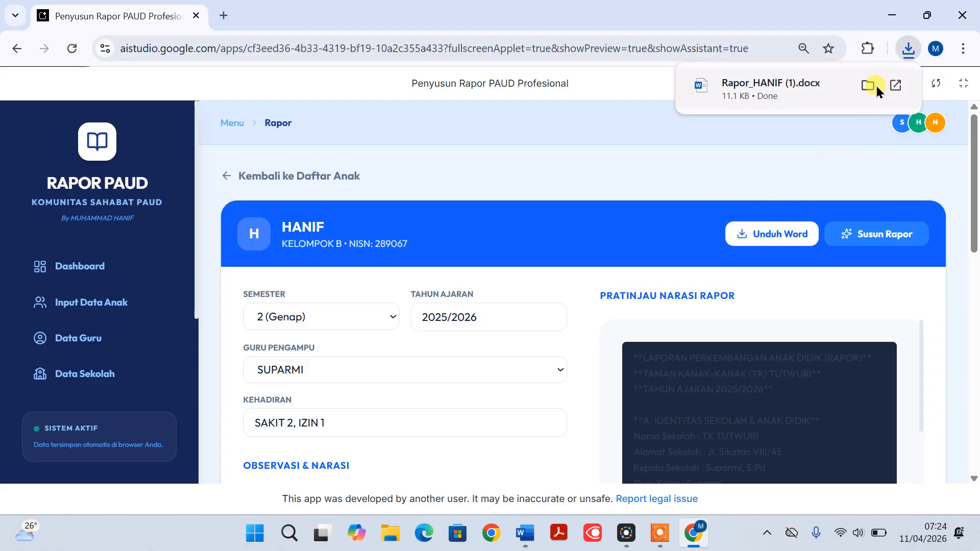
{"action": "left_click", "coordinate": [897, 83]}
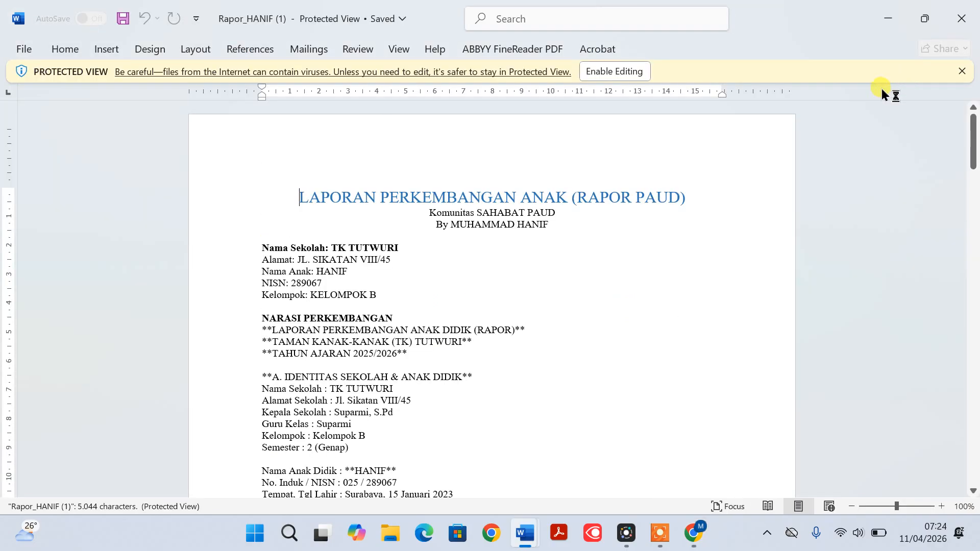
{"action": "left_click", "coordinate": [626, 71]}
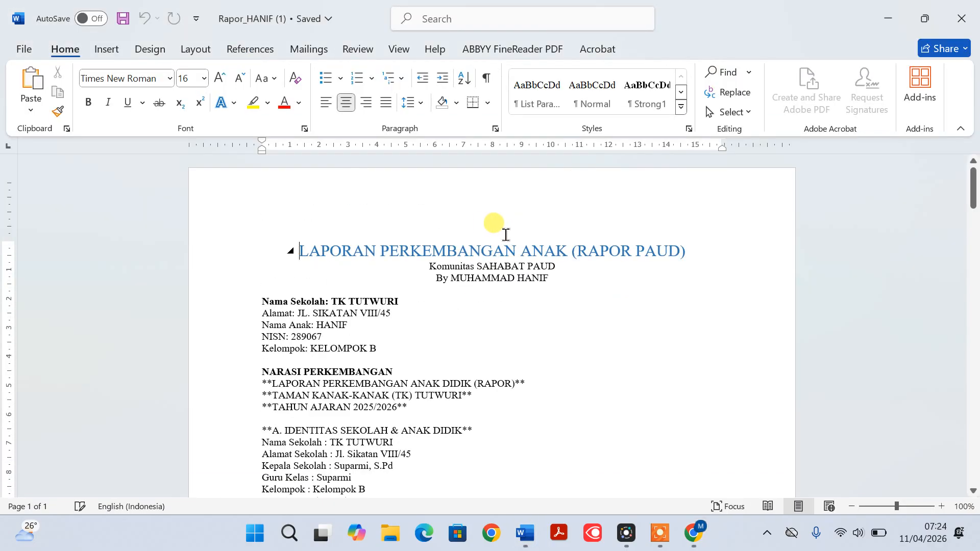
{"action": "scroll", "coordinate": [481, 243], "scroll_direction": "down", "scroll_amount": 3}
{"action": "scroll", "coordinate": [480, 244], "scroll_direction": "down", "scroll_amount": 3}
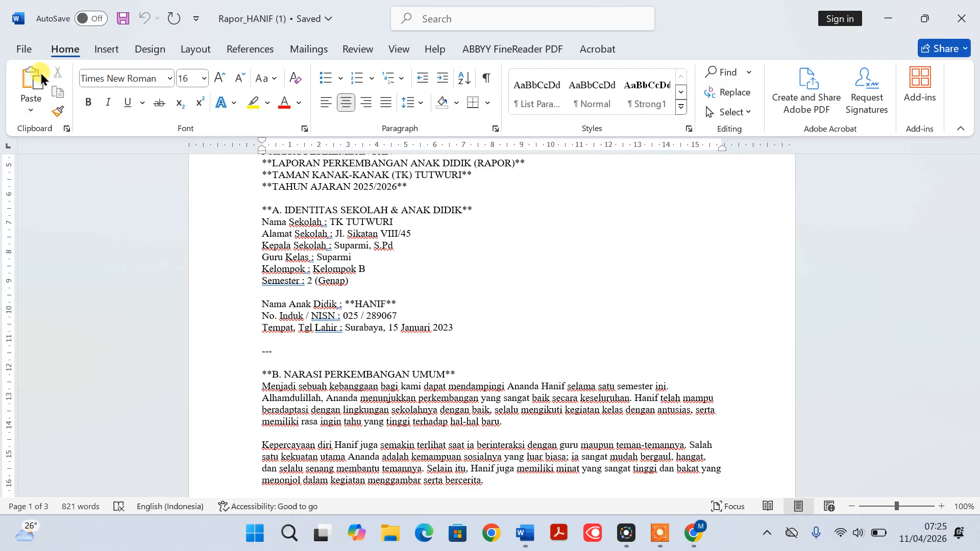
Open the recent document Template_Raport_Paud_Presisi in Word and go to its PERKEMBANGAN UMUM section
{"action": "left_click", "coordinate": [23, 47]}
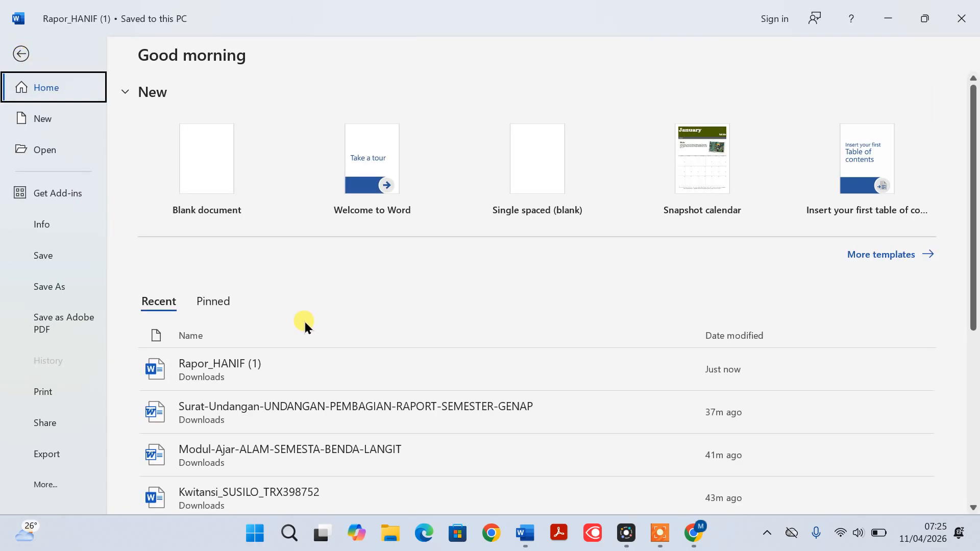
{"action": "scroll", "coordinate": [305, 323], "scroll_direction": "down", "scroll_amount": 3}
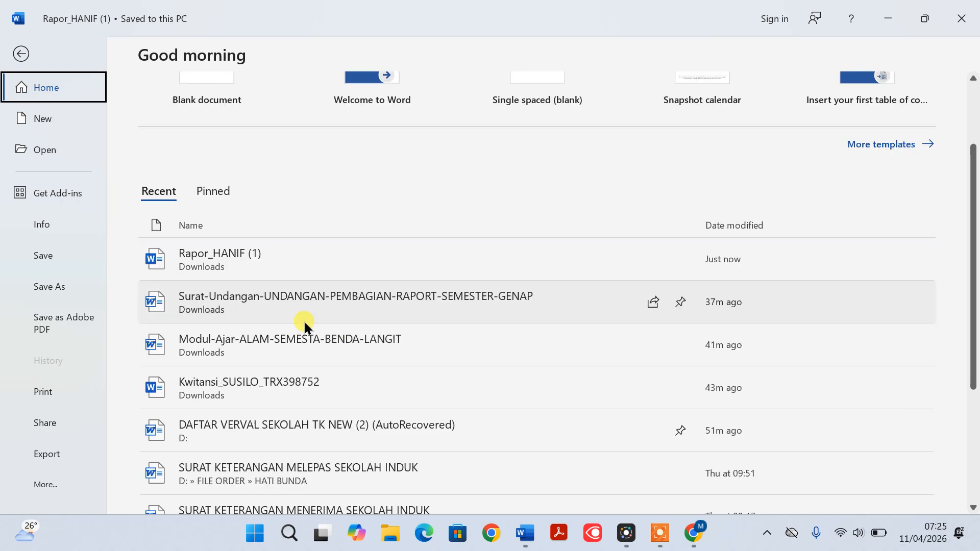
{"action": "scroll", "coordinate": [303, 323], "scroll_direction": "down", "scroll_amount": 2}
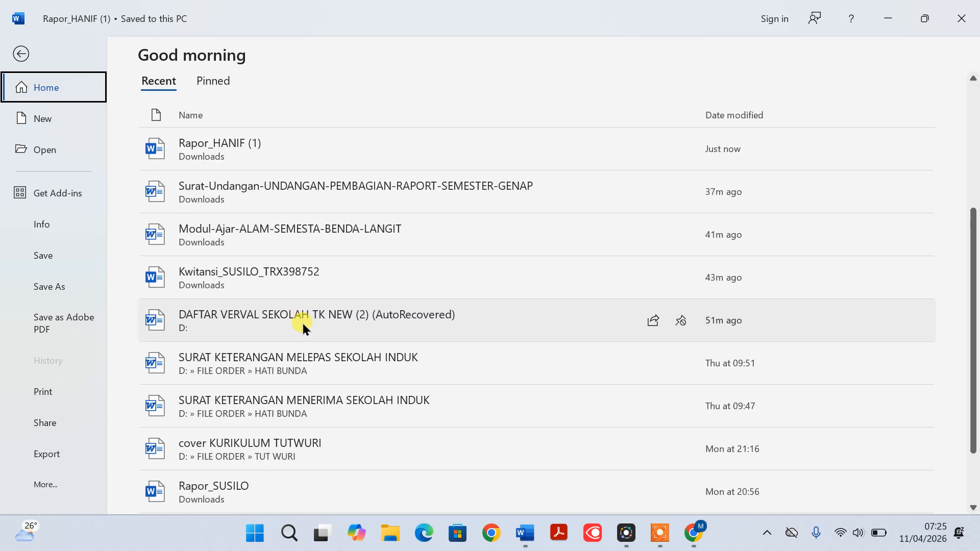
{"action": "scroll", "coordinate": [302, 324], "scroll_direction": "down", "scroll_amount": 2}
{"action": "scroll", "coordinate": [302, 323], "scroll_direction": "up", "scroll_amount": 2}
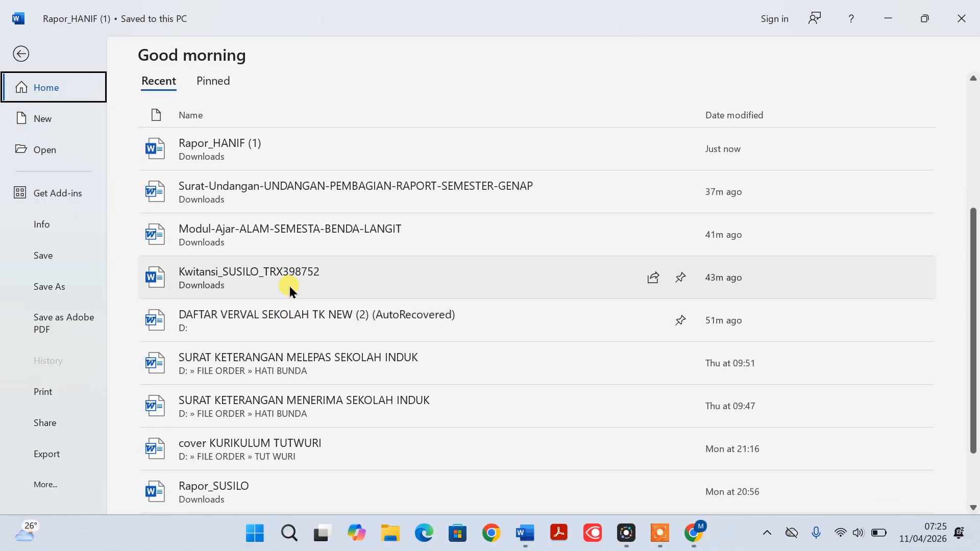
{"action": "scroll", "coordinate": [289, 287], "scroll_direction": "down", "scroll_amount": 3}
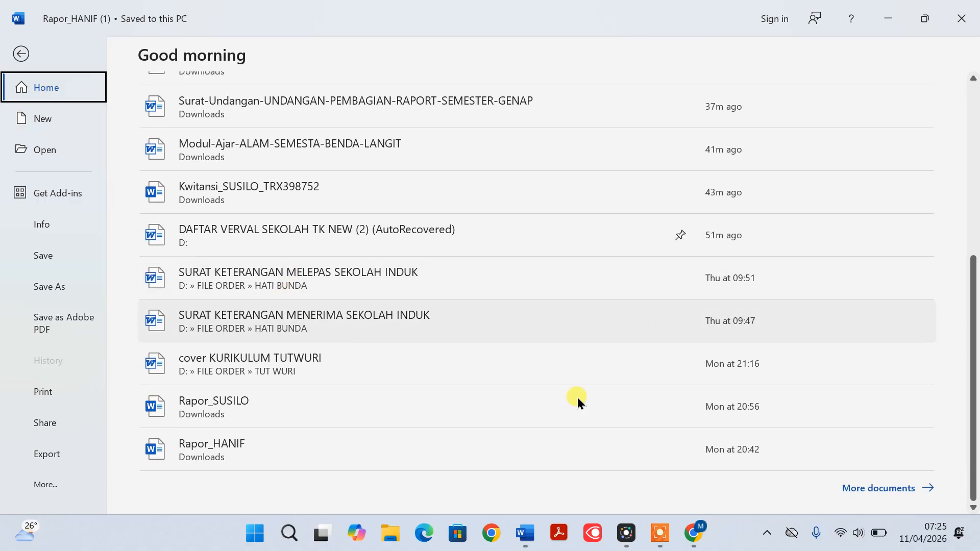
{"action": "left_click", "coordinate": [895, 491]}
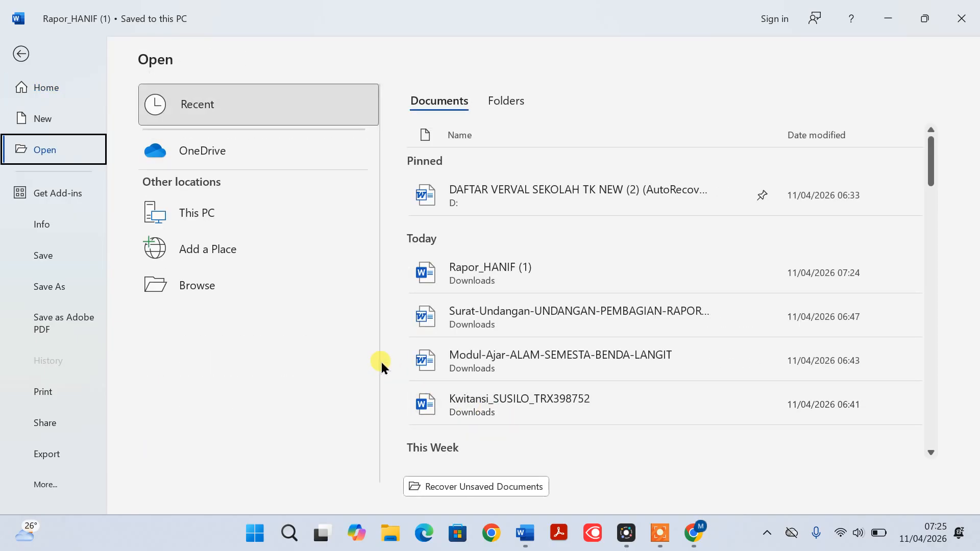
{"action": "scroll", "coordinate": [487, 324], "scroll_direction": "down", "scroll_amount": 1}
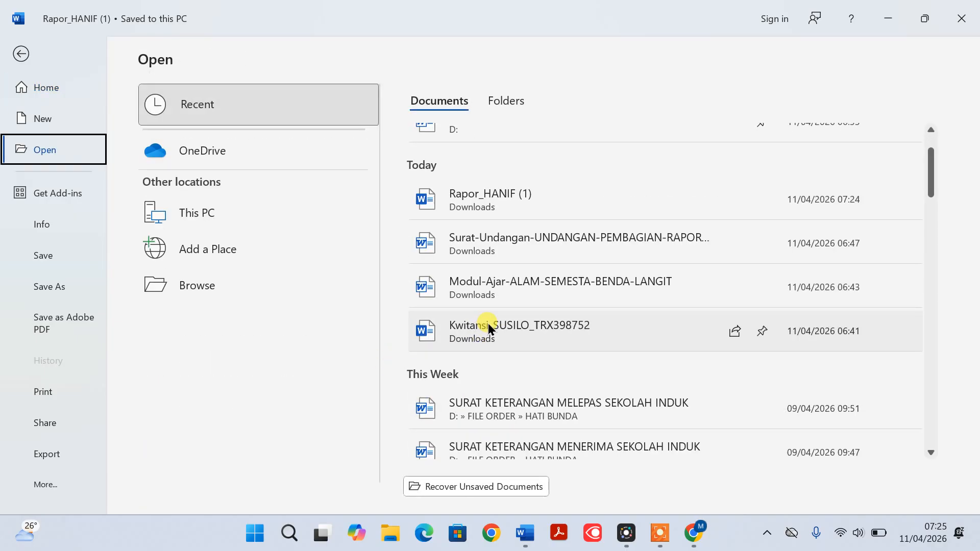
{"action": "scroll", "coordinate": [488, 327], "scroll_direction": "down", "scroll_amount": 3}
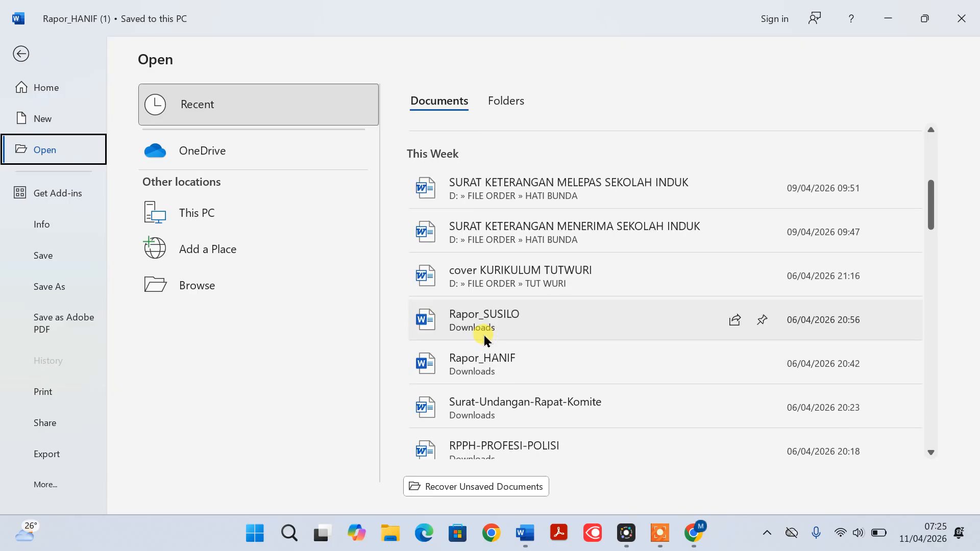
{"action": "scroll", "coordinate": [482, 338], "scroll_direction": "down", "scroll_amount": 2}
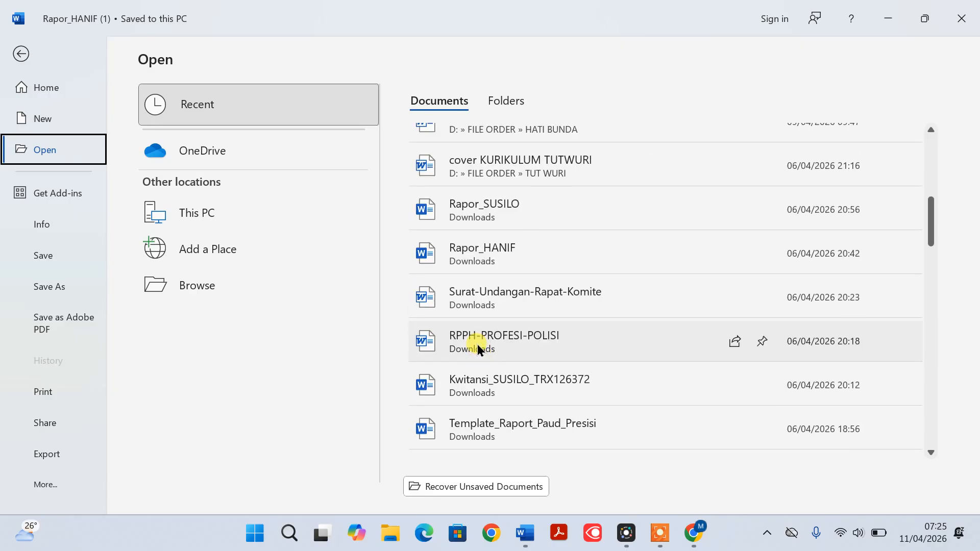
{"action": "left_click", "coordinate": [508, 433]}
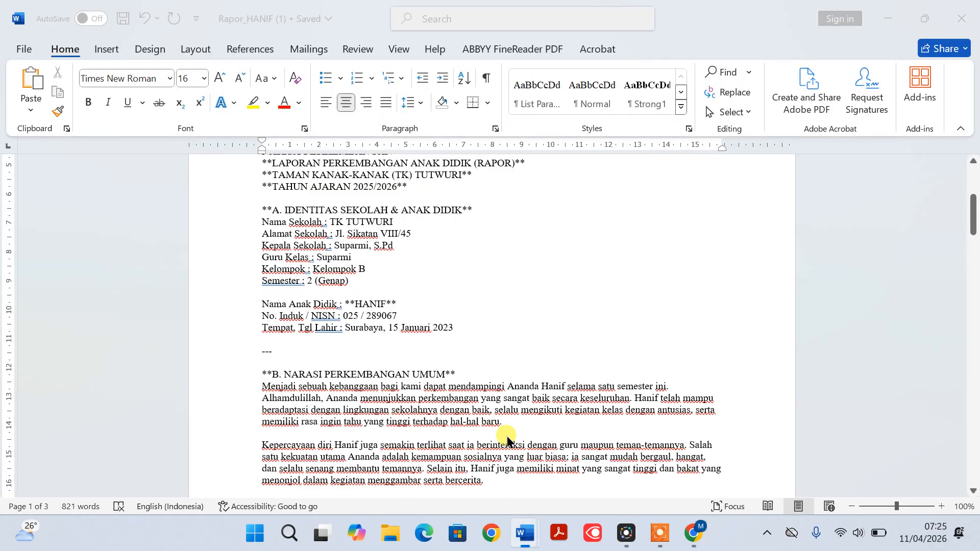
{"action": "scroll", "coordinate": [483, 370], "scroll_direction": "down", "scroll_amount": 5}
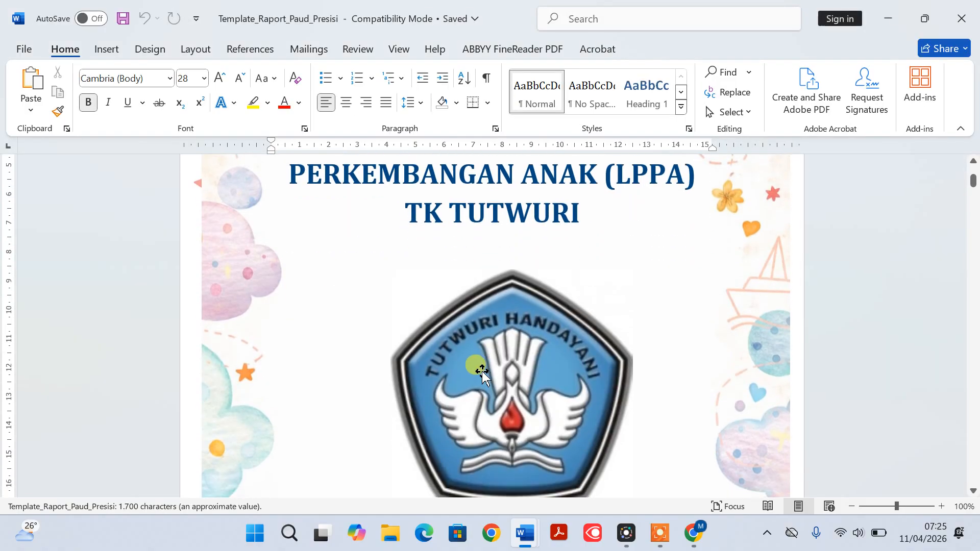
{"action": "scroll", "coordinate": [482, 373], "scroll_direction": "up", "scroll_amount": 5}
{"action": "scroll", "coordinate": [479, 367], "scroll_direction": "down", "scroll_amount": 15}
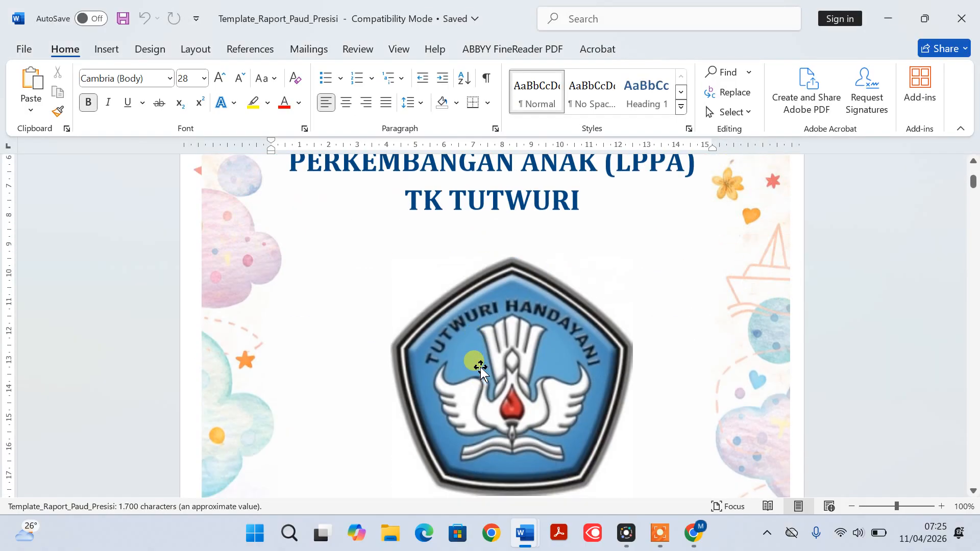
{"action": "scroll", "coordinate": [477, 366], "scroll_direction": "down", "scroll_amount": 6}
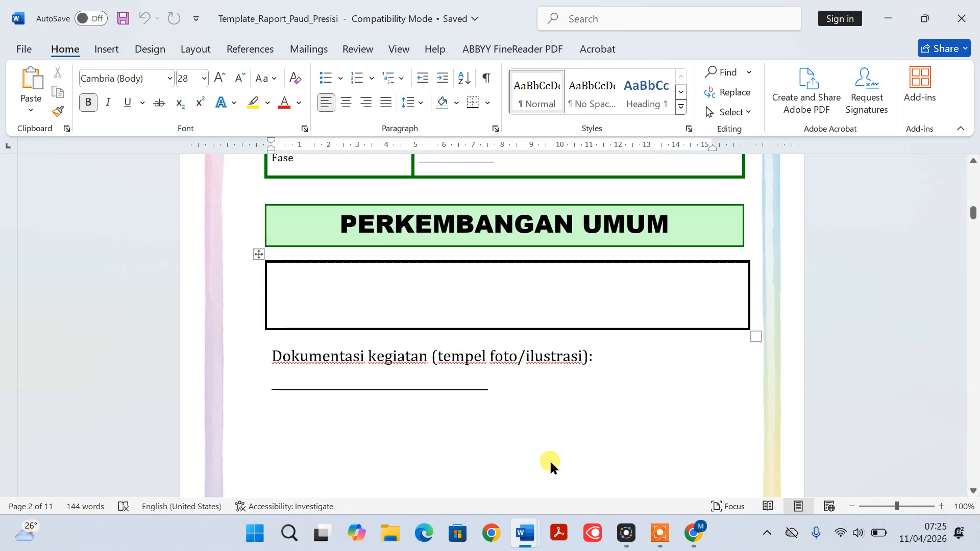
Copy the two NARASI PERKEMBANGAN UMUM paragraphs from the downloaded report into the template's empty box under PERKEMBANGAN UMUM
{"action": "mouse_move", "coordinate": [521, 535]}
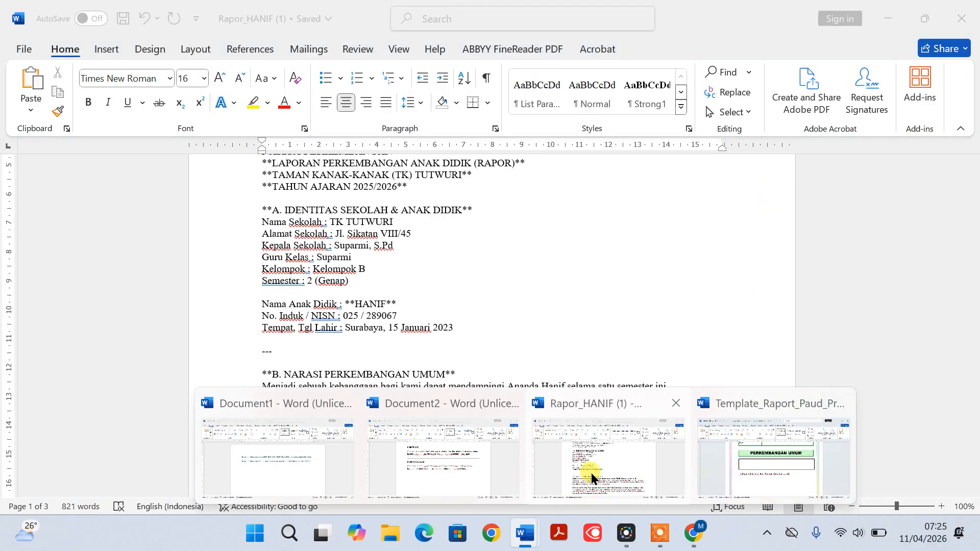
{"action": "left_click", "coordinate": [564, 444]}
{"action": "scroll", "coordinate": [500, 366], "scroll_direction": "down", "scroll_amount": 3}
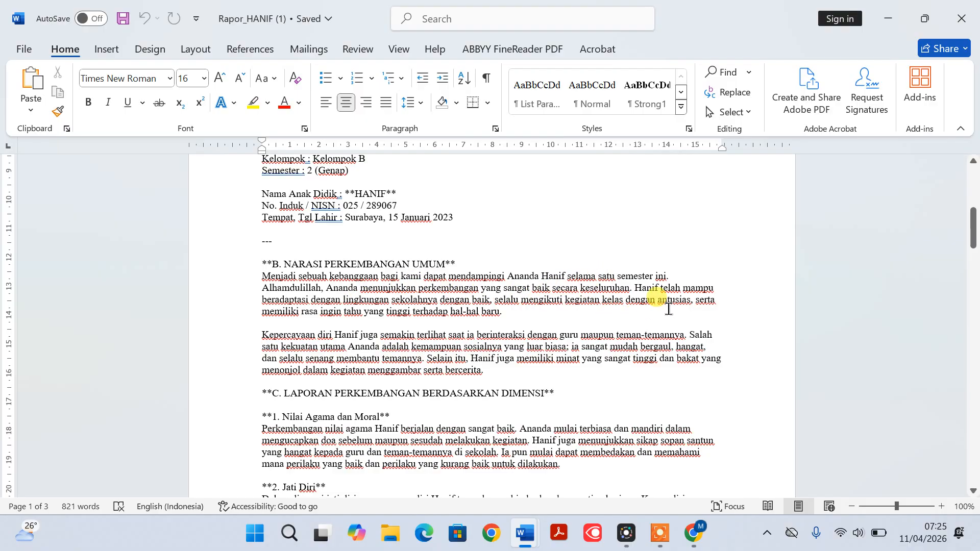
{"action": "scroll", "coordinate": [655, 312], "scroll_direction": "down", "scroll_amount": 3}
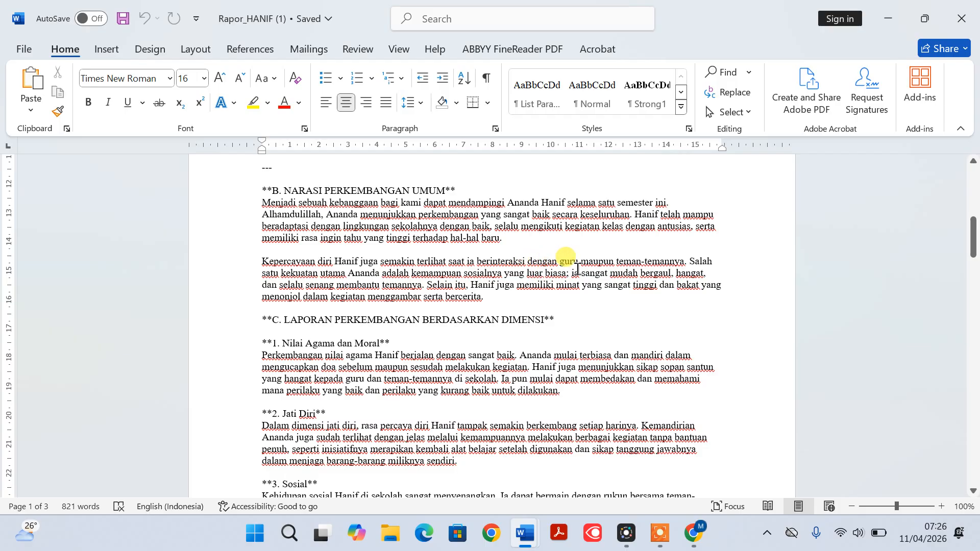
{"action": "scroll", "coordinate": [574, 270], "scroll_direction": "up", "scroll_amount": 2}
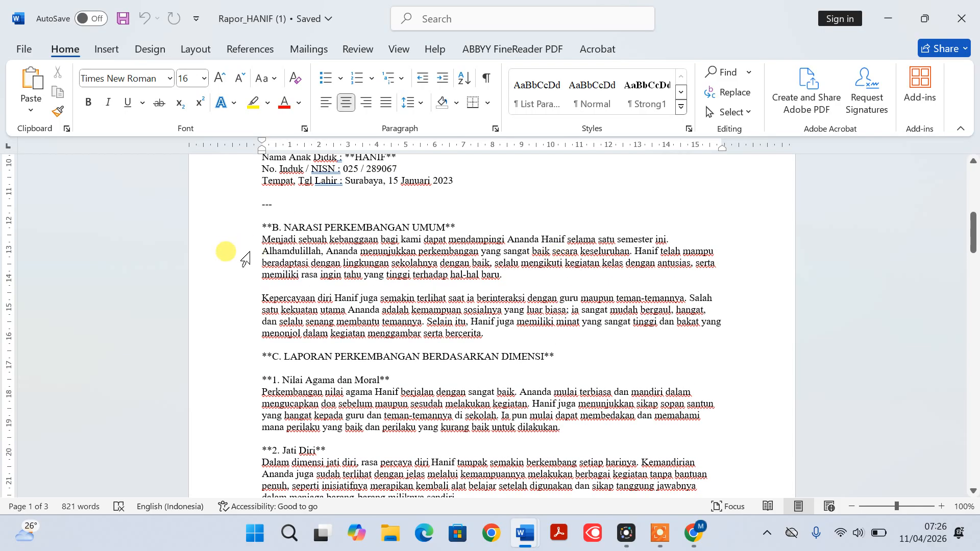
{"action": "left_click_drag", "start_coordinate": [244, 241], "coordinate": [193, 337]}
{"action": "key", "text": "ctrl+c"}
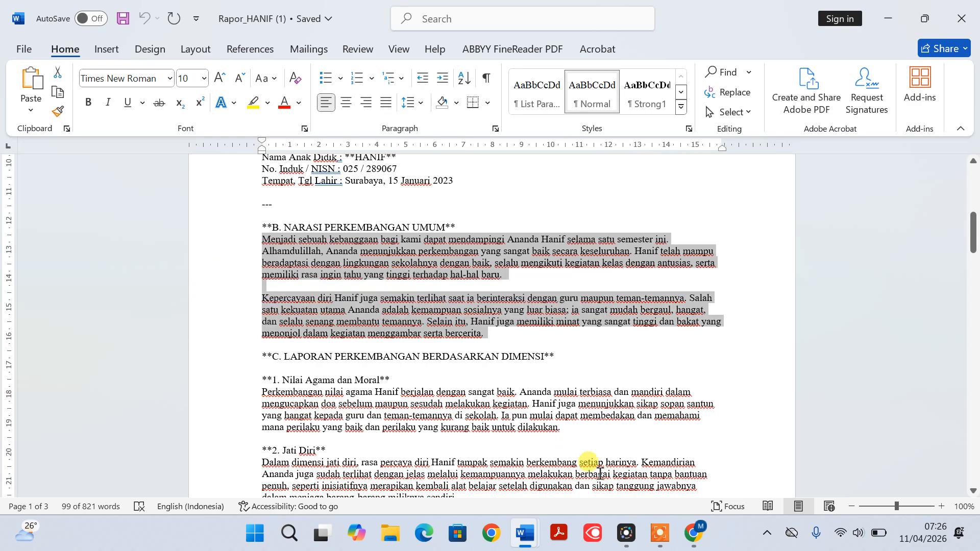
{"action": "mouse_move", "coordinate": [526, 536]}
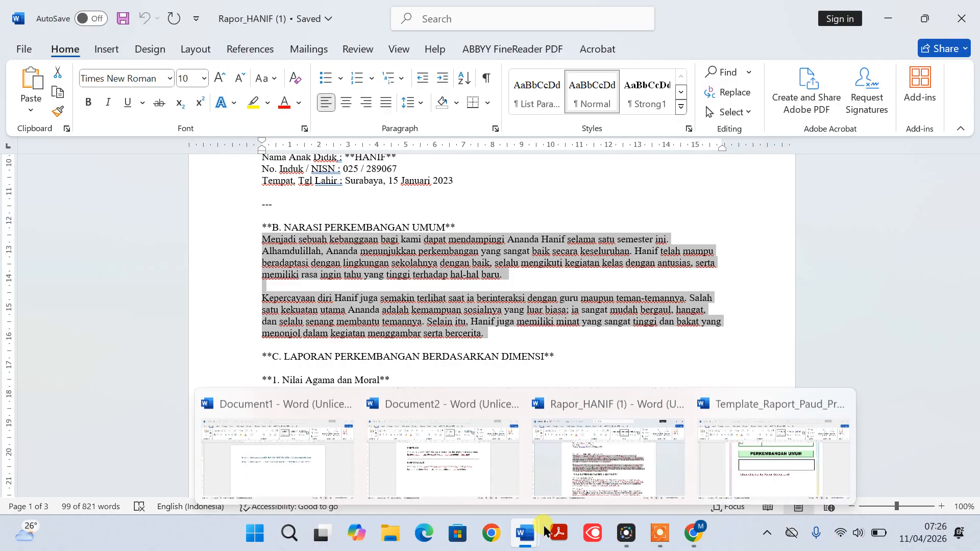
{"action": "left_click", "coordinate": [747, 473]}
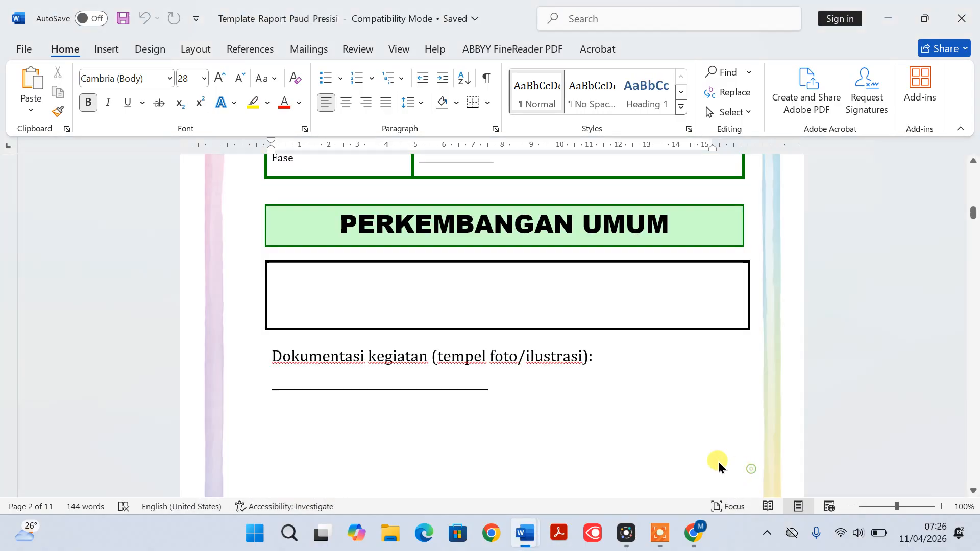
{"action": "left_click", "coordinate": [302, 268]}
{"action": "key", "text": "ctrl+v"}
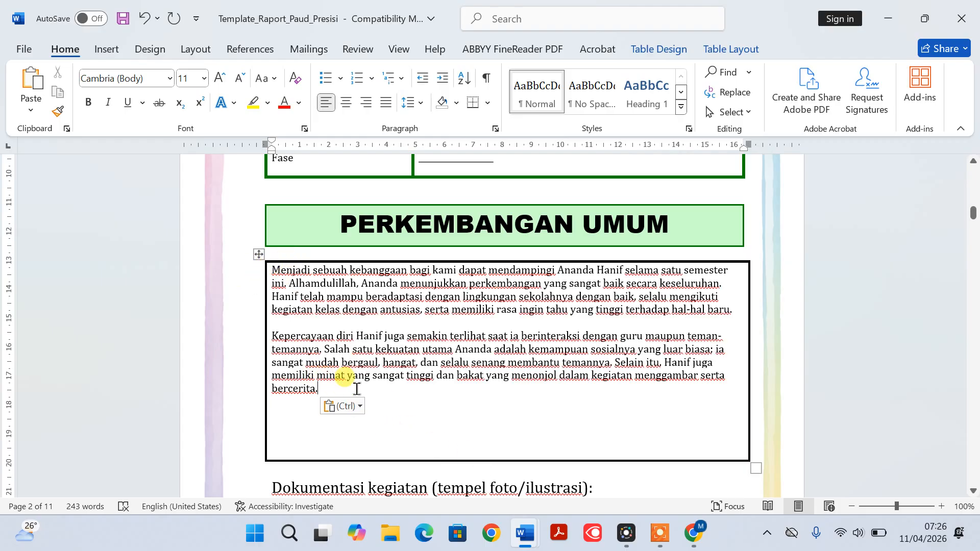
Remove the extra blank lines after the PERKEMBANGAN UMUM text and justify its paragraphs
{"action": "key", "text": "Delete"}
{"action": "key", "text": "Delete"}
{"action": "key", "text": "Delete"}
{"action": "key", "text": "Delete"}
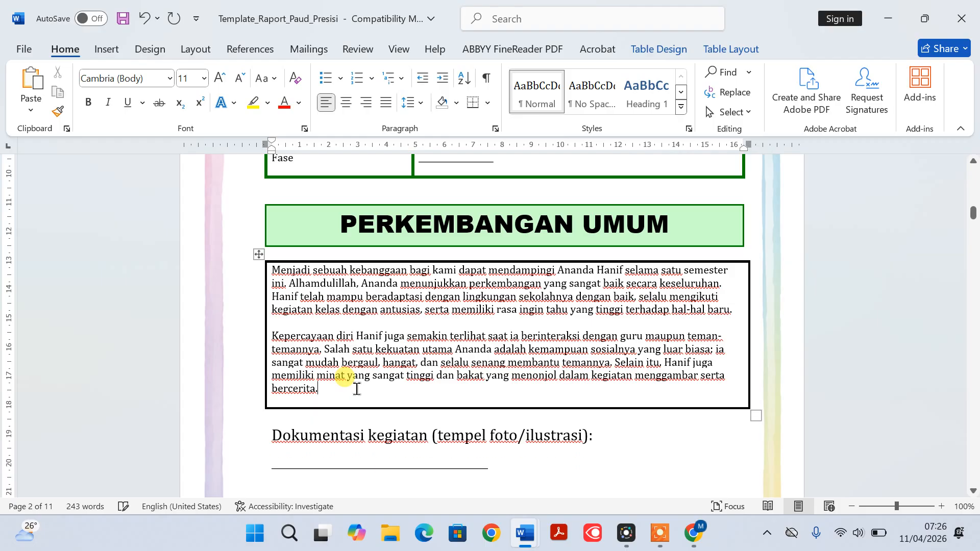
{"action": "left_click_drag", "start_coordinate": [290, 274], "coordinate": [416, 363]}
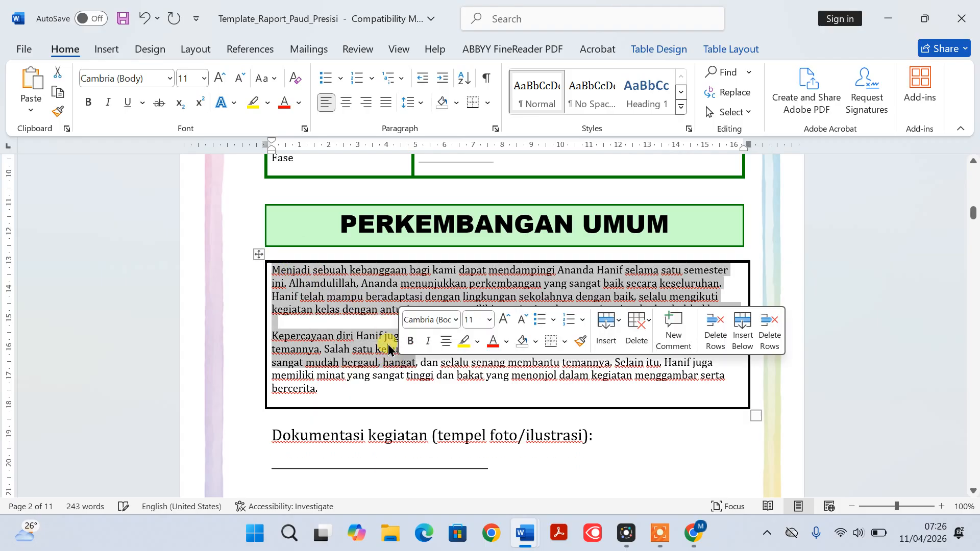
{"action": "left_click", "coordinate": [385, 102]}
Copy the Nilai Agama dan Moral paragraph from the downloaded report into the template's AGAMA DAN BUDI PEKERTI box
{"action": "scroll", "coordinate": [428, 389], "scroll_direction": "down", "scroll_amount": 3}
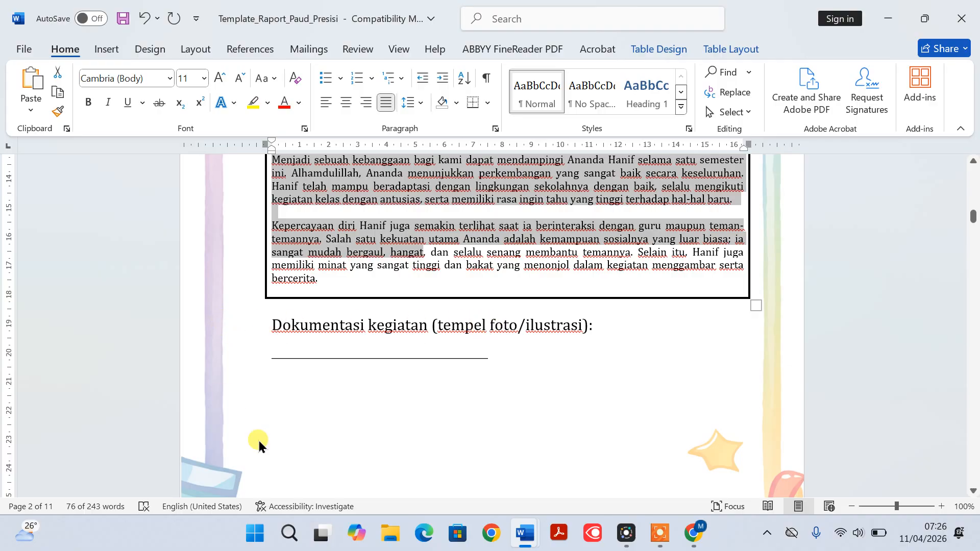
{"action": "scroll", "coordinate": [421, 349], "scroll_direction": "down", "scroll_amount": 8}
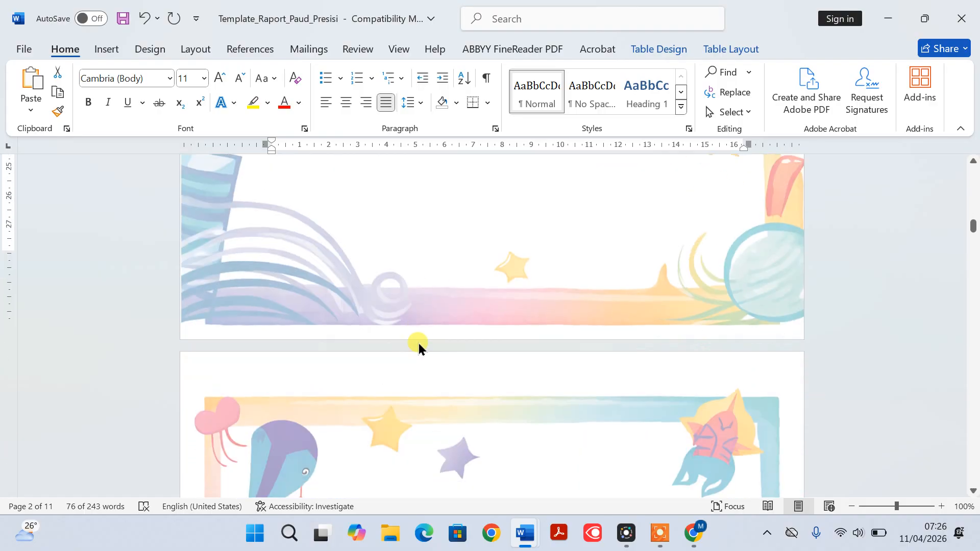
{"action": "scroll", "coordinate": [418, 343], "scroll_direction": "down", "scroll_amount": 8}
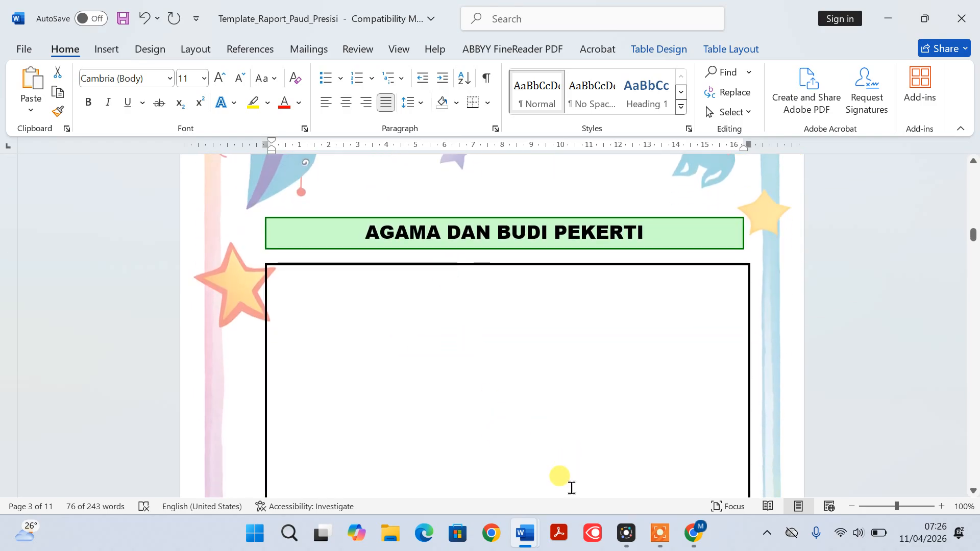
{"action": "mouse_move", "coordinate": [531, 536]}
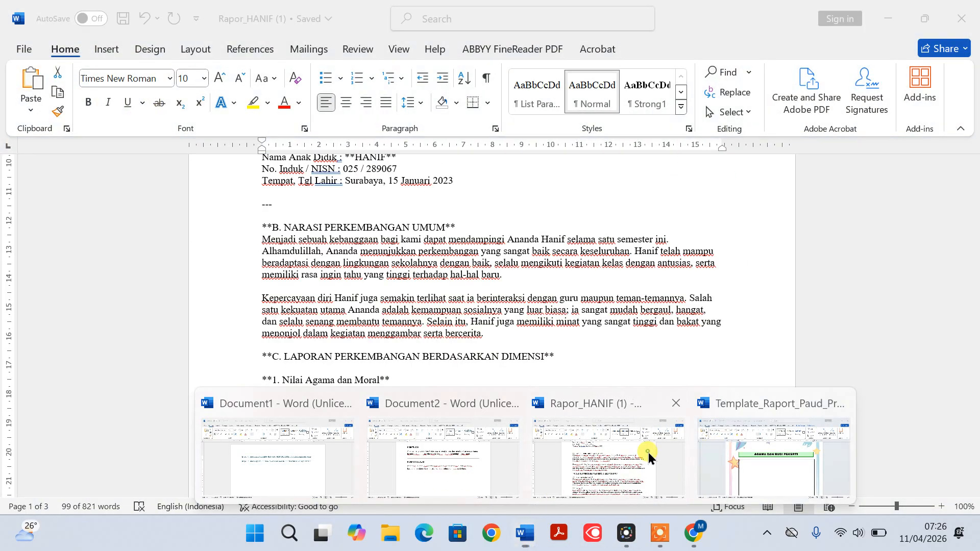
{"action": "left_click", "coordinate": [648, 449]}
{"action": "scroll", "coordinate": [449, 390], "scroll_direction": "down", "scroll_amount": 4}
{"action": "left_click_drag", "start_coordinate": [235, 250], "coordinate": [231, 288]}
{"action": "key", "text": "ctrl+c"}
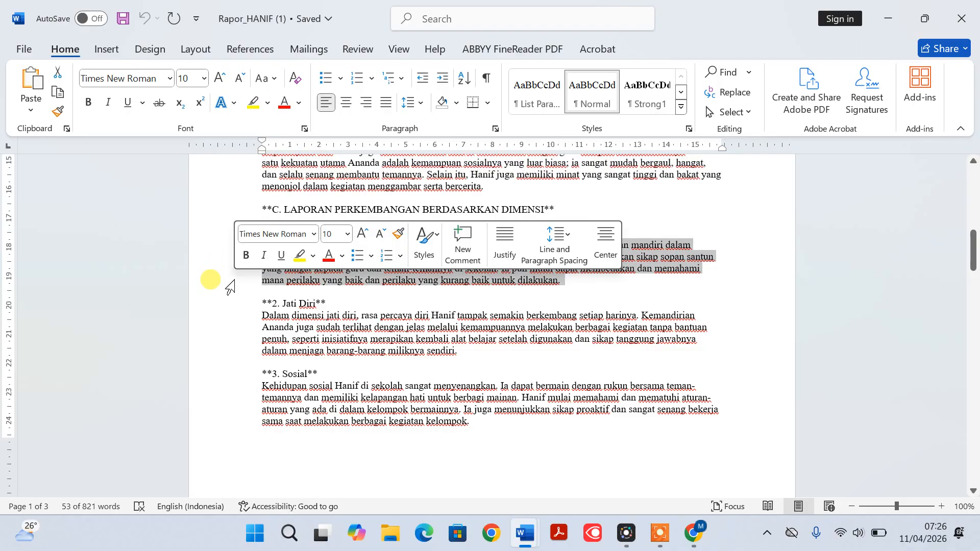
{"action": "left_click", "coordinate": [533, 531]}
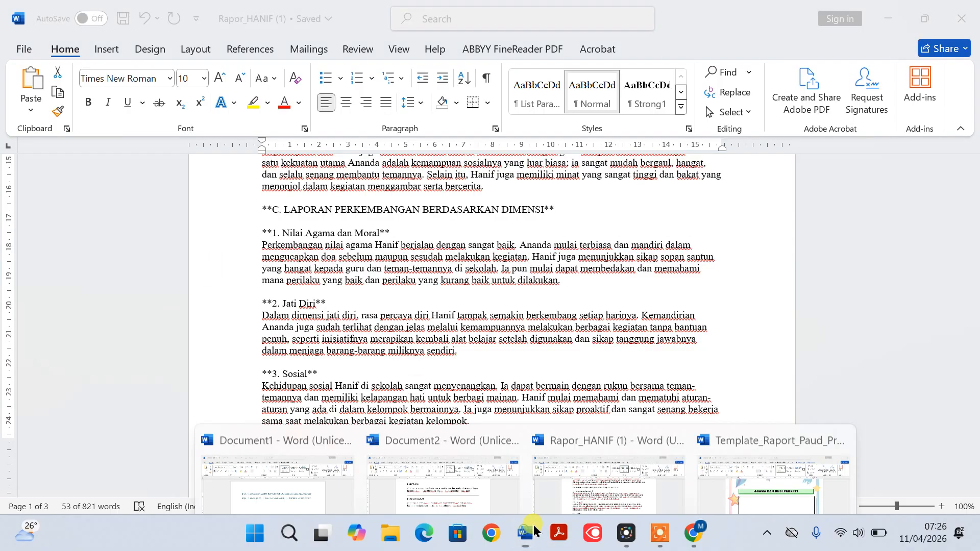
{"action": "left_click", "coordinate": [758, 458]}
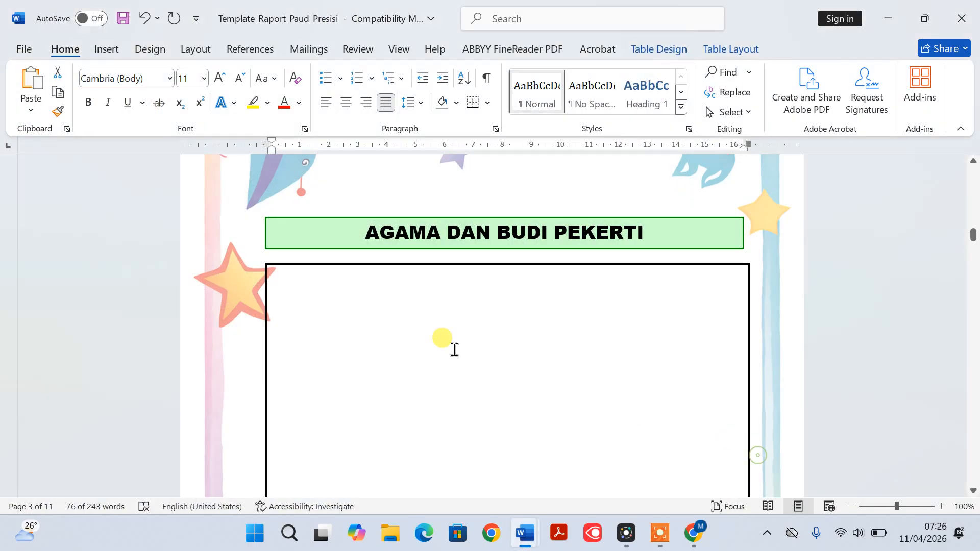
{"action": "left_click", "coordinate": [394, 286]}
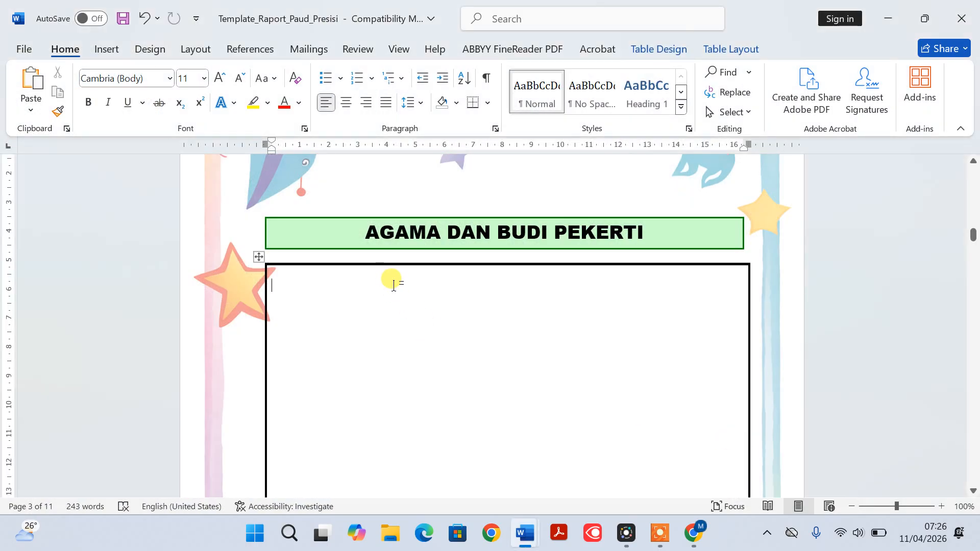
{"action": "key", "text": "ctrl+v"}
Set the AGAMA DAN BUDI PEKERTI paragraph to font size 12 and justify it
{"action": "left_click_drag", "start_coordinate": [278, 285], "coordinate": [387, 338]}
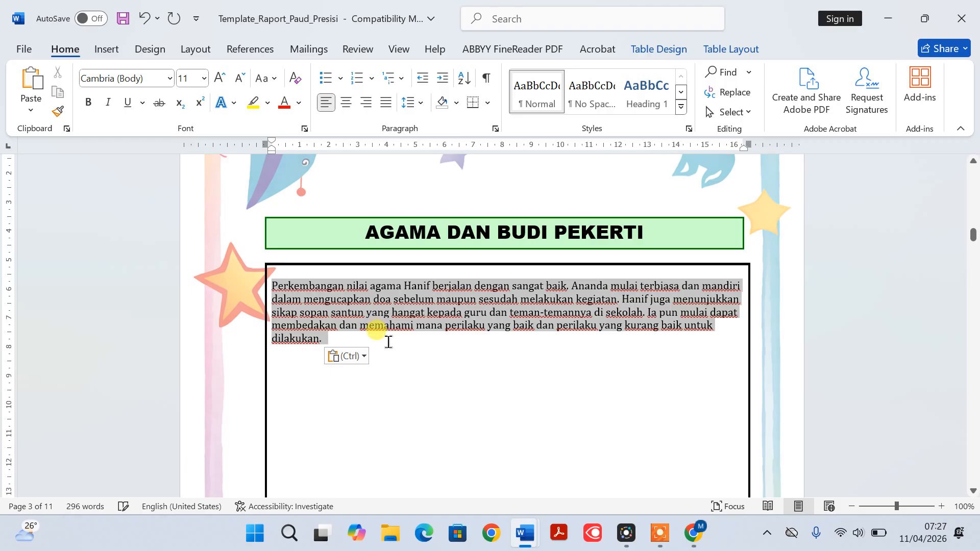
{"action": "left_click", "coordinate": [203, 78]}
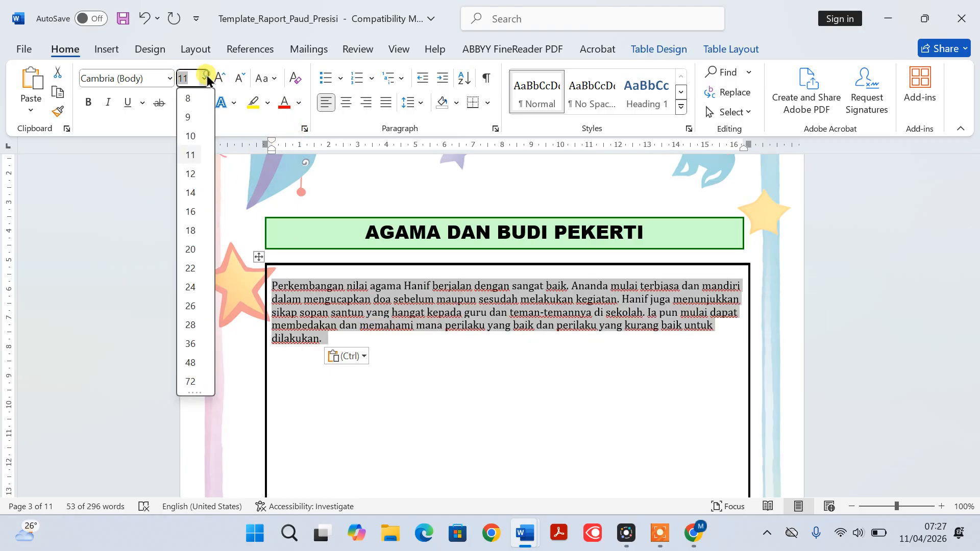
{"action": "left_click", "coordinate": [190, 174]}
{"action": "left_click", "coordinate": [386, 102]}
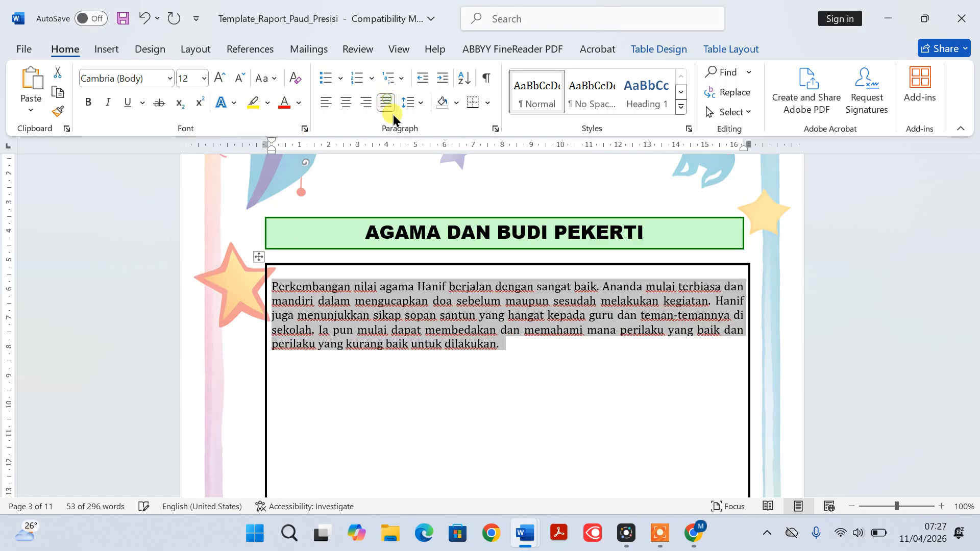
Delete surplus blank lines below the AGAMA DAN BUDI PEKERTI paragraph to shrink its box
{"action": "left_click", "coordinate": [515, 351]}
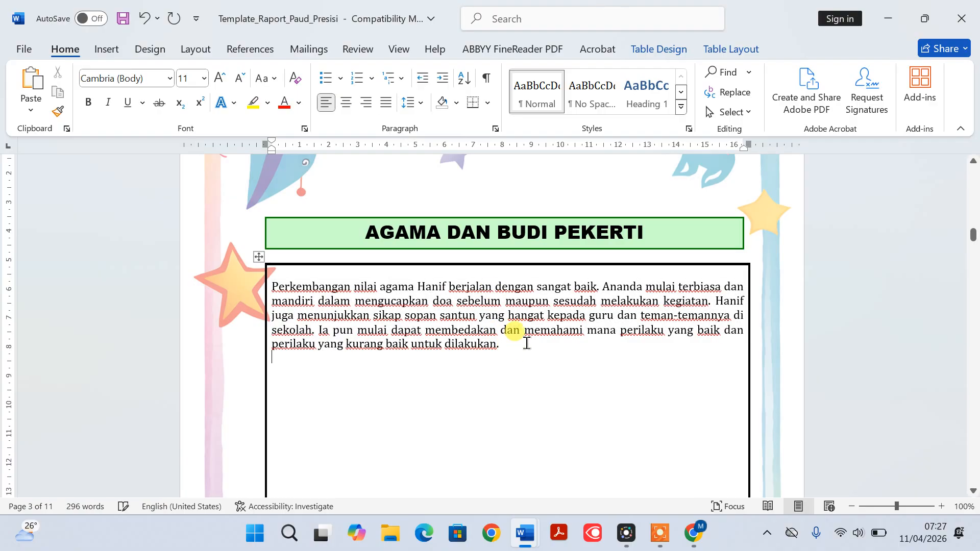
{"action": "key", "text": "Delete"}
{"action": "key", "text": "Delete"}
{"action": "key", "text": "Delete"}
{"action": "key", "text": "Delete"}
{"action": "key", "text": "Delete"}
{"action": "key", "text": "Delete"}
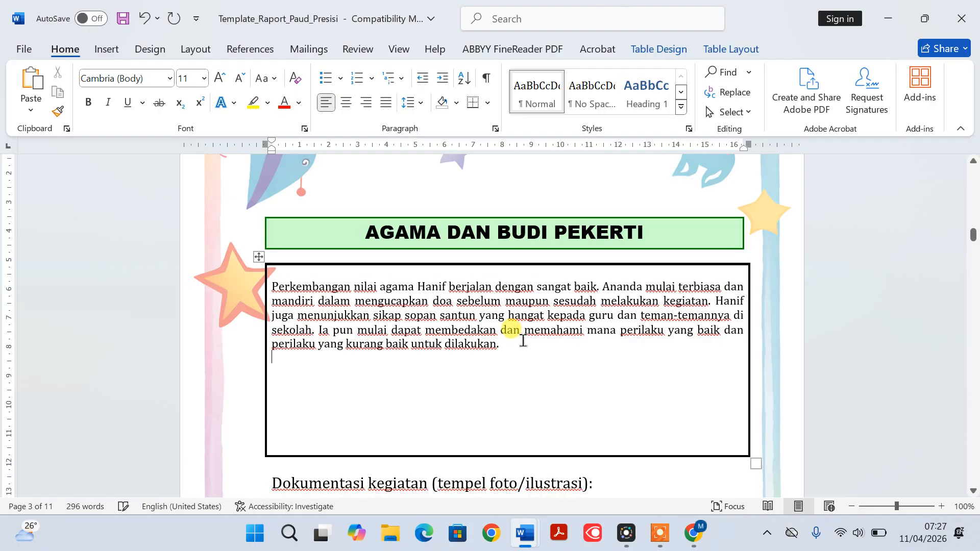
{"action": "key", "text": "Delete"}
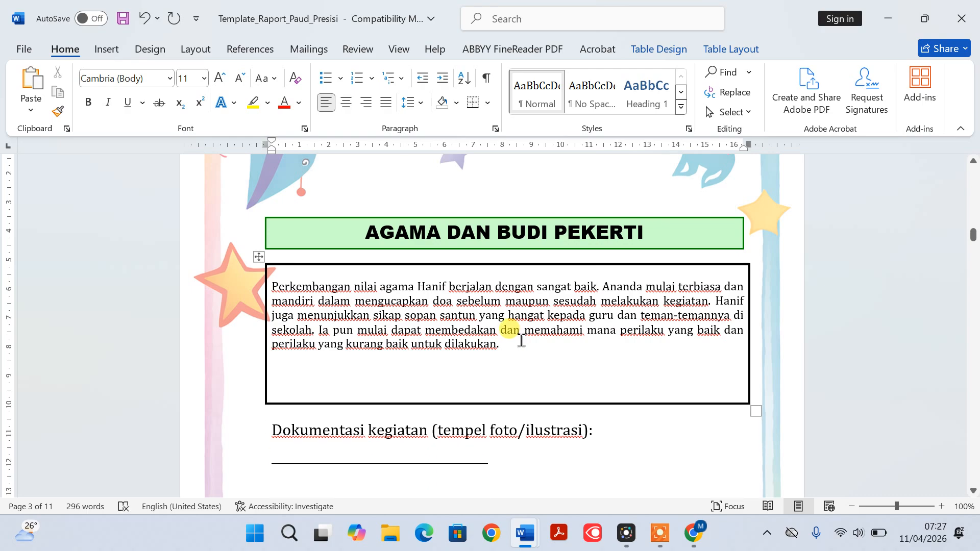
Look through the template's remaining sections up to Rekomendasi untuk Orang Tua, and the matching sections of the downloaded report
{"action": "scroll", "coordinate": [521, 341], "scroll_direction": "down", "scroll_amount": 10}
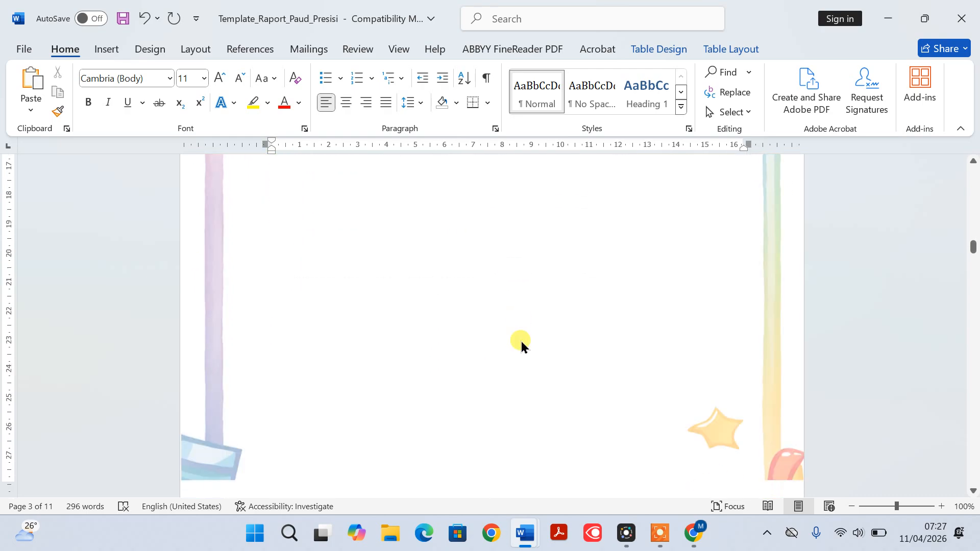
{"action": "scroll", "coordinate": [521, 341], "scroll_direction": "down", "scroll_amount": 9}
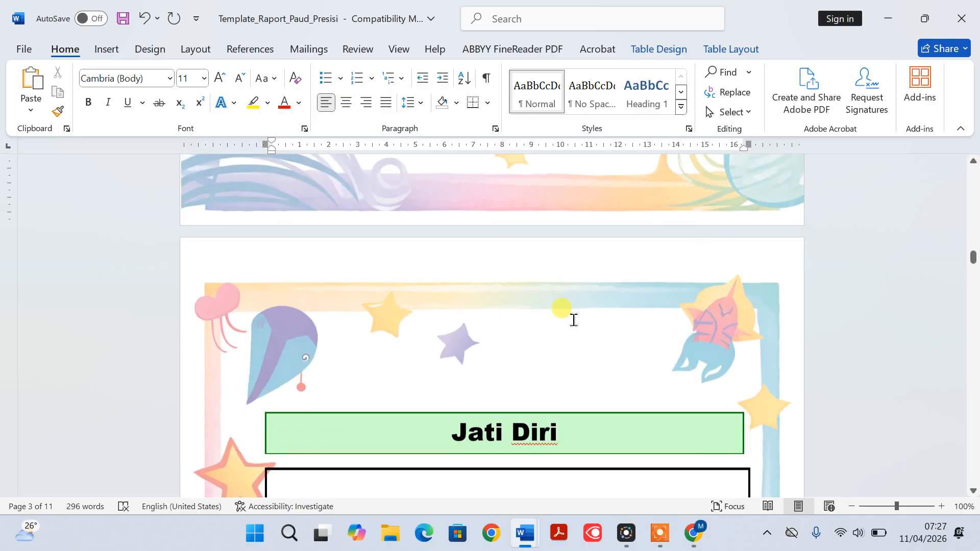
{"action": "left_click_drag", "start_coordinate": [975, 258], "coordinate": [959, 447]}
{"action": "scroll", "coordinate": [551, 444], "scroll_direction": "down", "scroll_amount": 6}
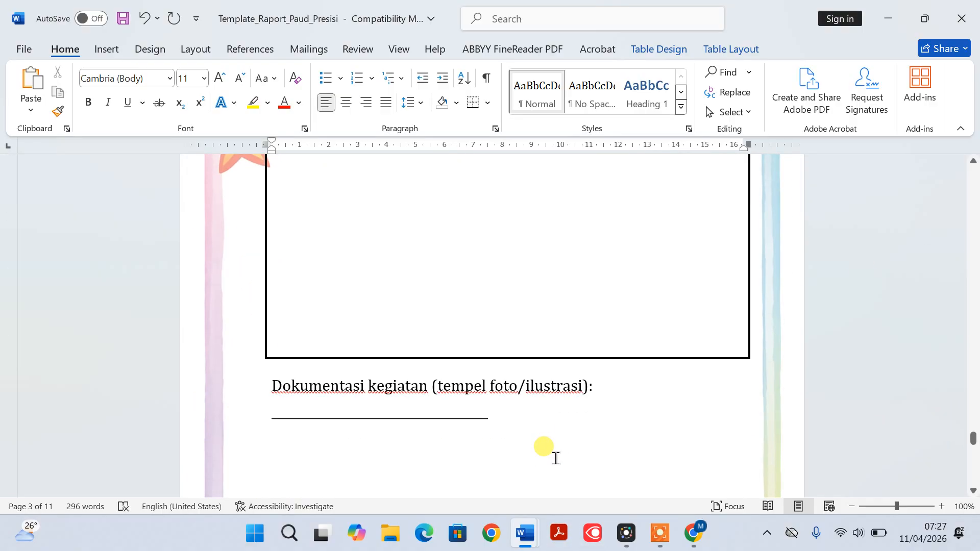
{"action": "scroll", "coordinate": [553, 462], "scroll_direction": "down", "scroll_amount": 10}
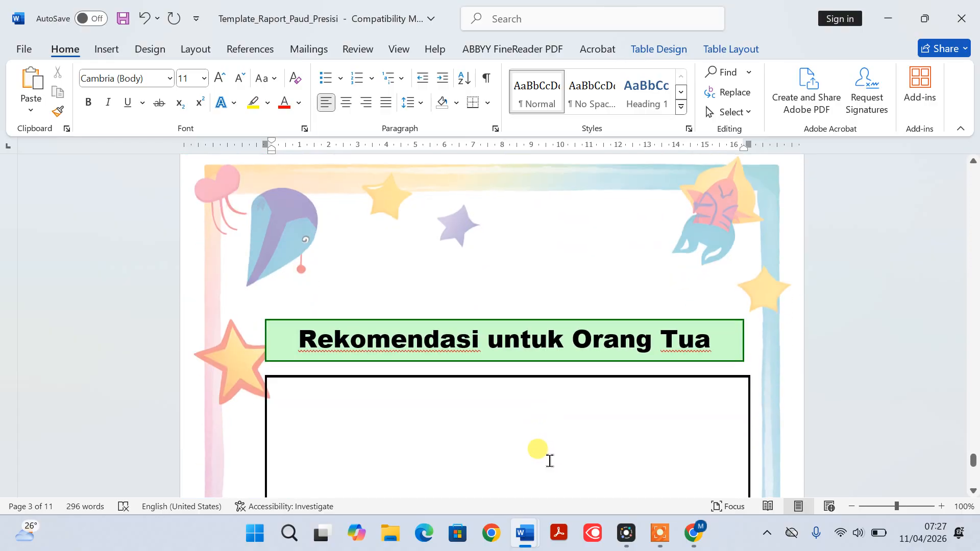
{"action": "mouse_move", "coordinate": [531, 536]}
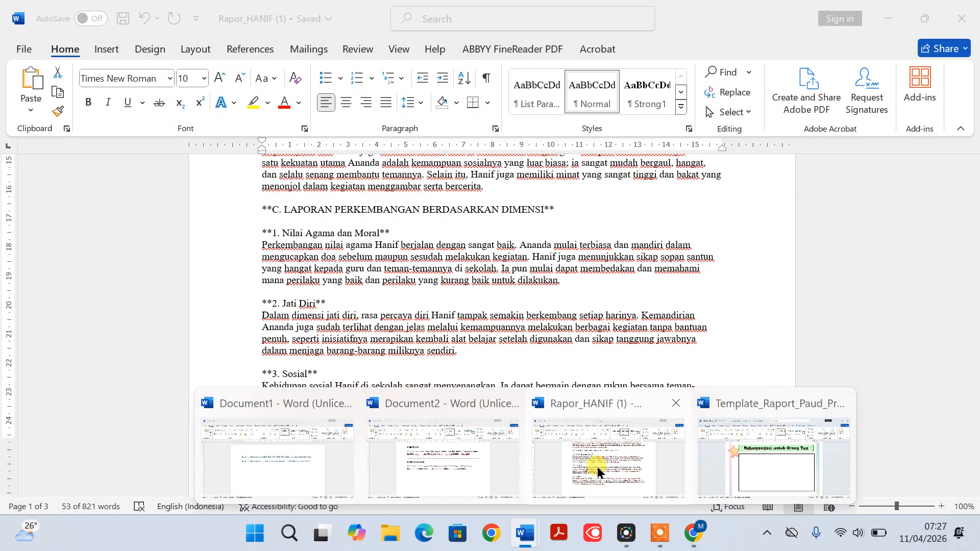
{"action": "left_click", "coordinate": [597, 460]}
{"action": "scroll", "coordinate": [475, 335], "scroll_direction": "down", "scroll_amount": 10}
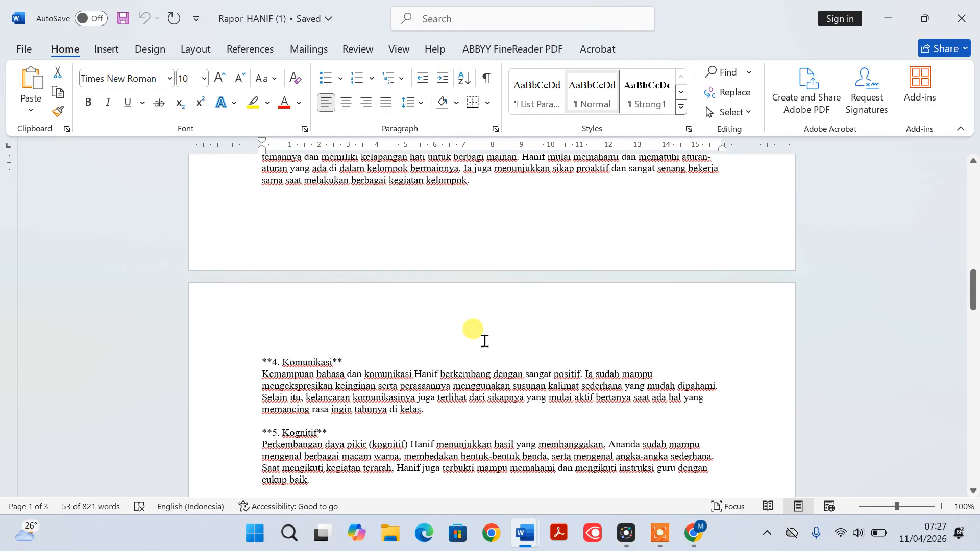
{"action": "scroll", "coordinate": [445, 346], "scroll_direction": "down", "scroll_amount": 7}
{"action": "scroll", "coordinate": [435, 346], "scroll_direction": "up", "scroll_amount": 6}
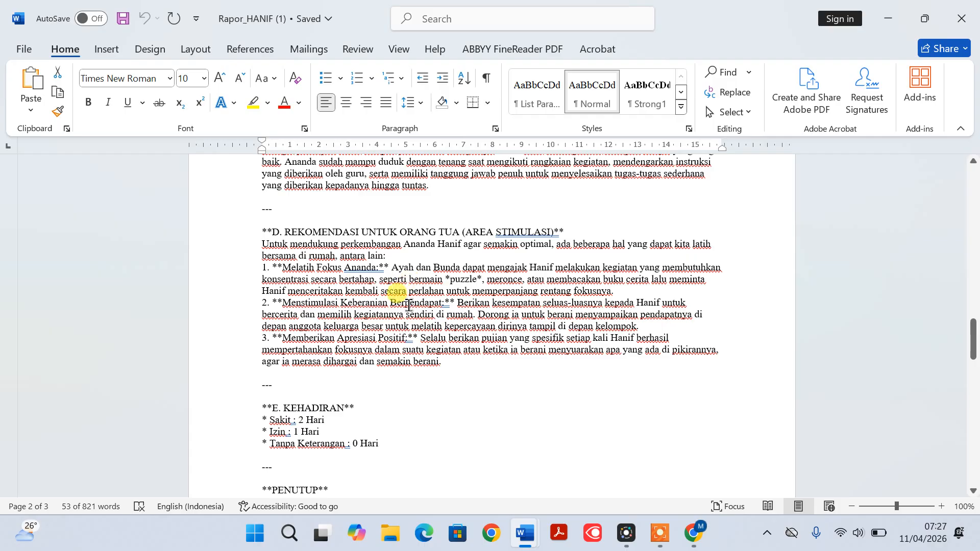
{"action": "scroll", "coordinate": [408, 305], "scroll_direction": "up", "scroll_amount": 1}
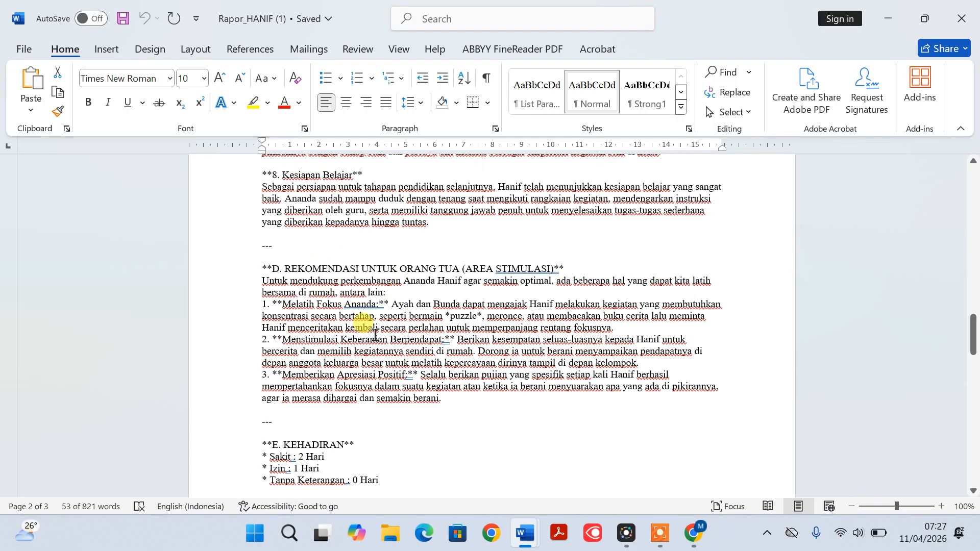
Switch to Document2 and review its KREATIVITAS and KESIAPAN BELAJAR source paragraphs
{"action": "mouse_move", "coordinate": [526, 534]}
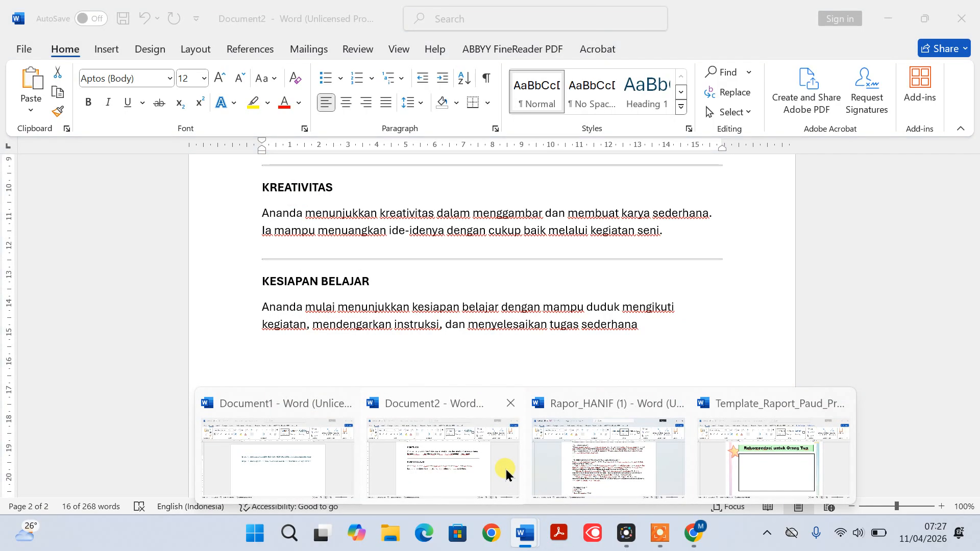
{"action": "left_click", "coordinate": [506, 469]}
{"action": "scroll", "coordinate": [401, 327], "scroll_direction": "up", "scroll_amount": 1}
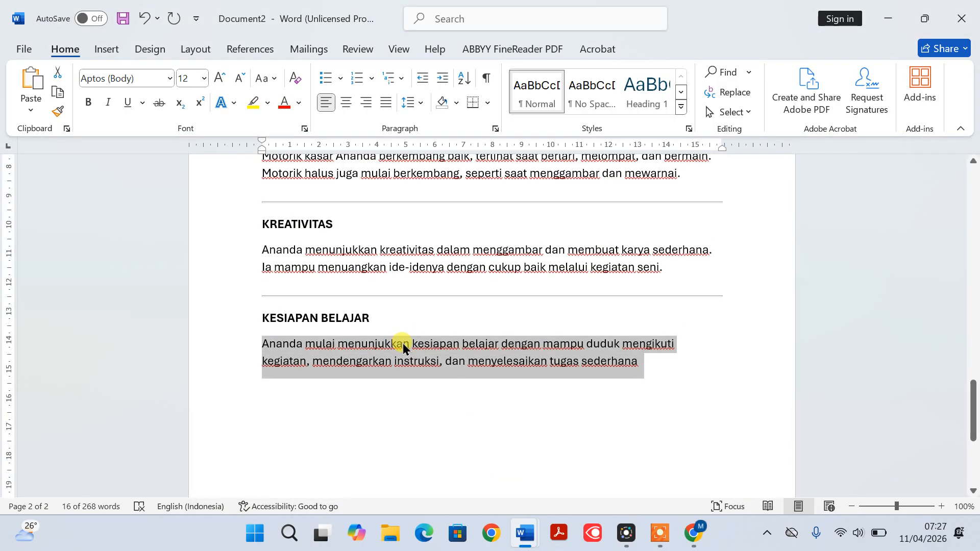
{"action": "scroll", "coordinate": [414, 356], "scroll_direction": "down", "scroll_amount": 2}
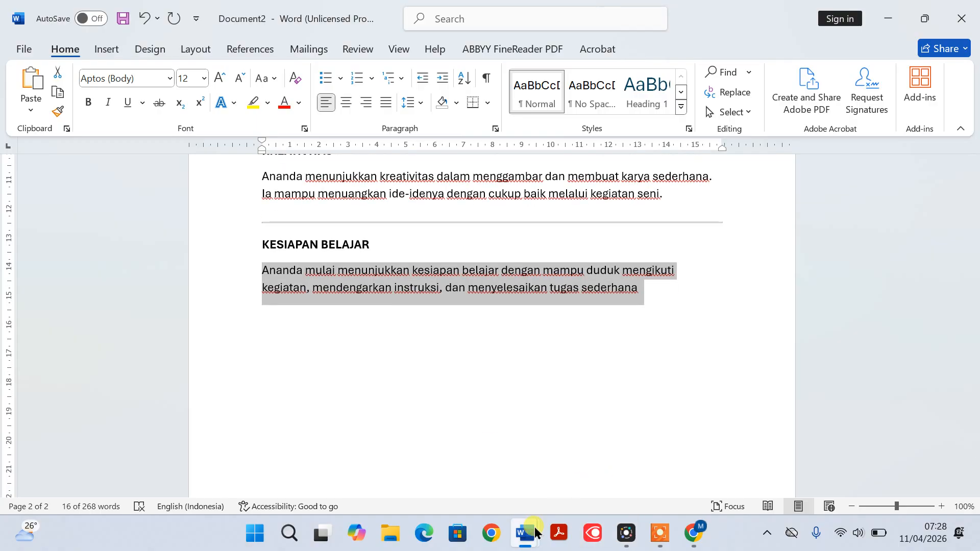
{"action": "mouse_move", "coordinate": [542, 519]}
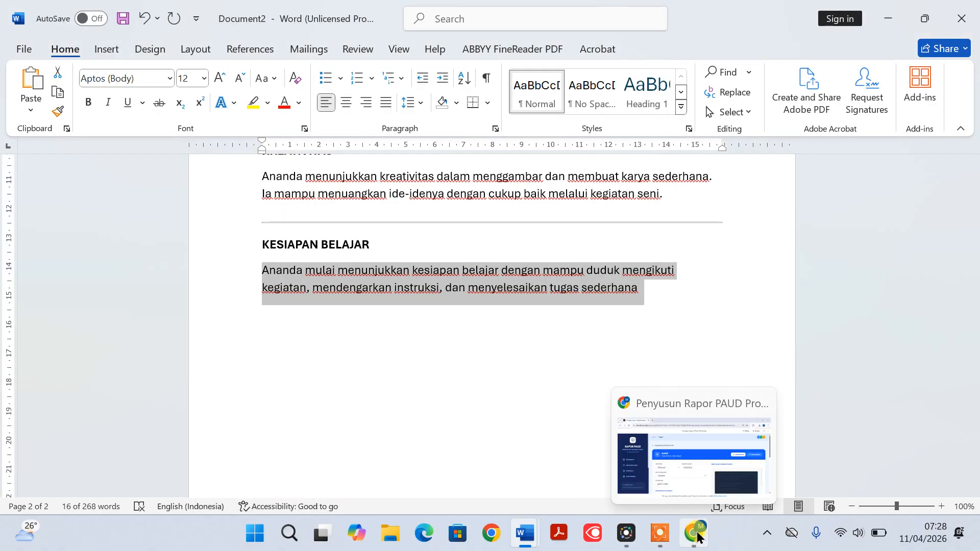
Switch to the Rapor PAUD app in Chrome, leave the open child's report and download a JSON backup of the app's data
{"action": "left_click", "coordinate": [697, 537]}
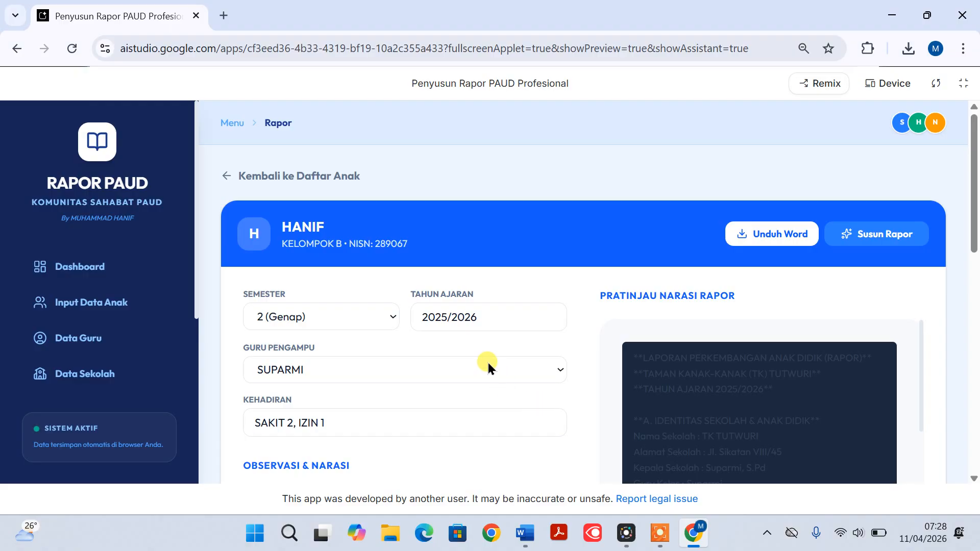
{"action": "left_click", "coordinate": [284, 178]}
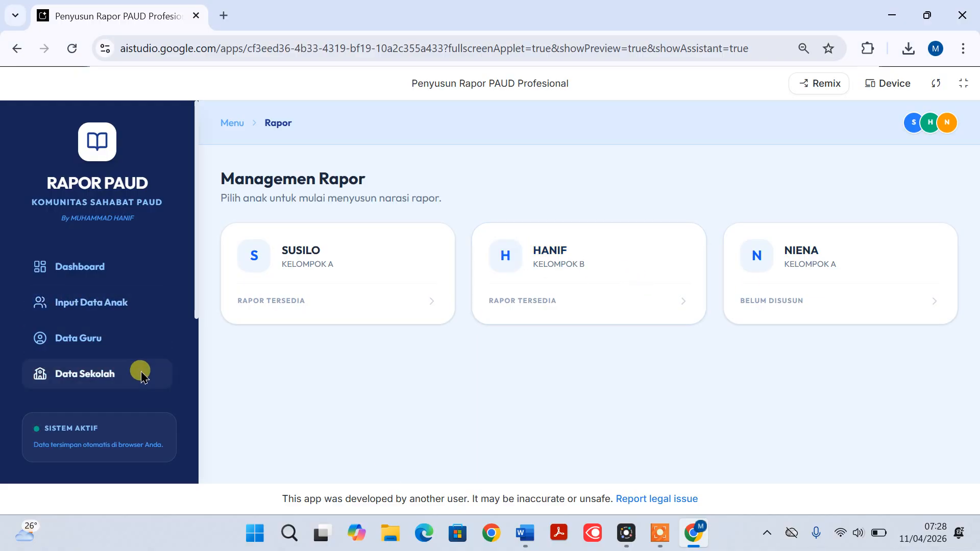
{"action": "scroll", "coordinate": [141, 372], "scroll_direction": "down", "scroll_amount": 2}
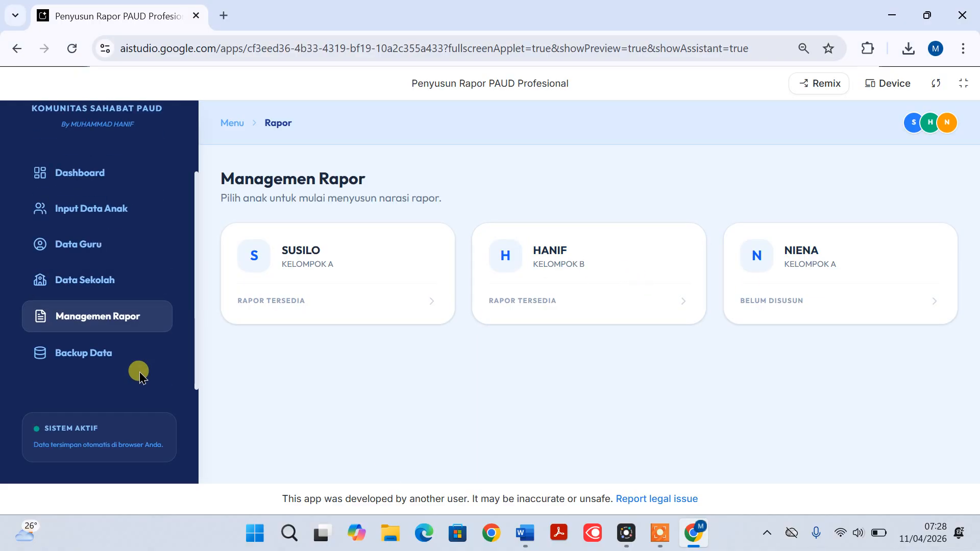
{"action": "left_click", "coordinate": [87, 356]}
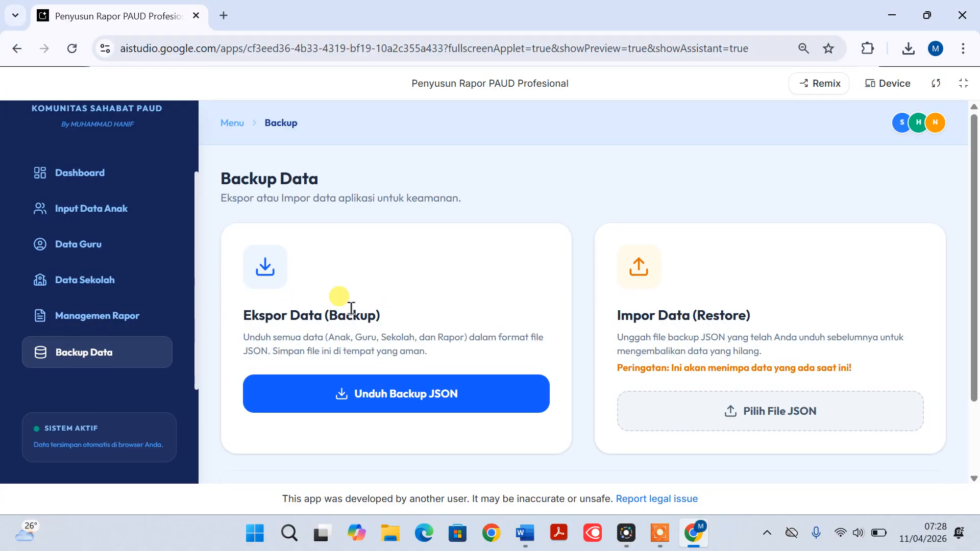
{"action": "left_click", "coordinate": [399, 402]}
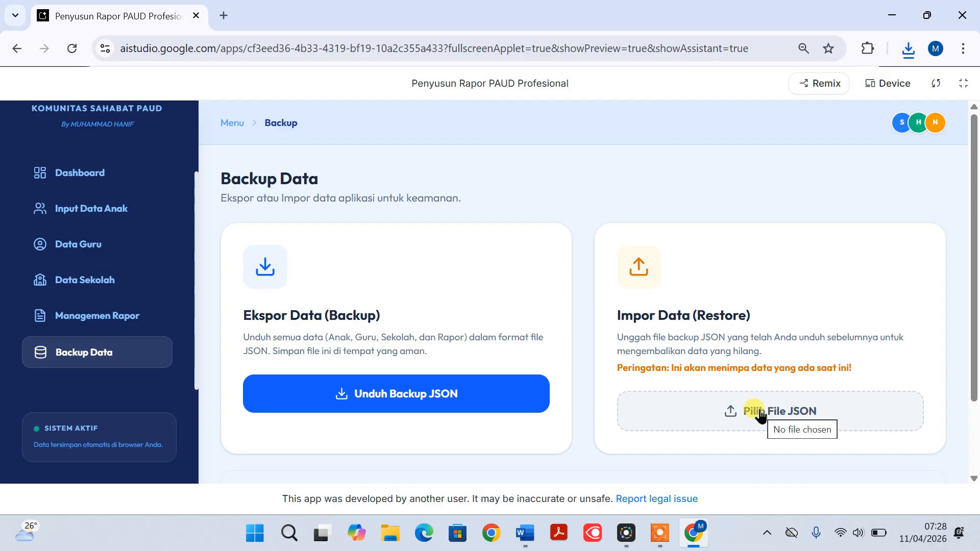
Leave the Rapor PAUD app's Backup Data page and switch back to Document2 in Word
{"action": "scroll", "coordinate": [187, 318], "scroll_direction": "up", "scroll_amount": 1}
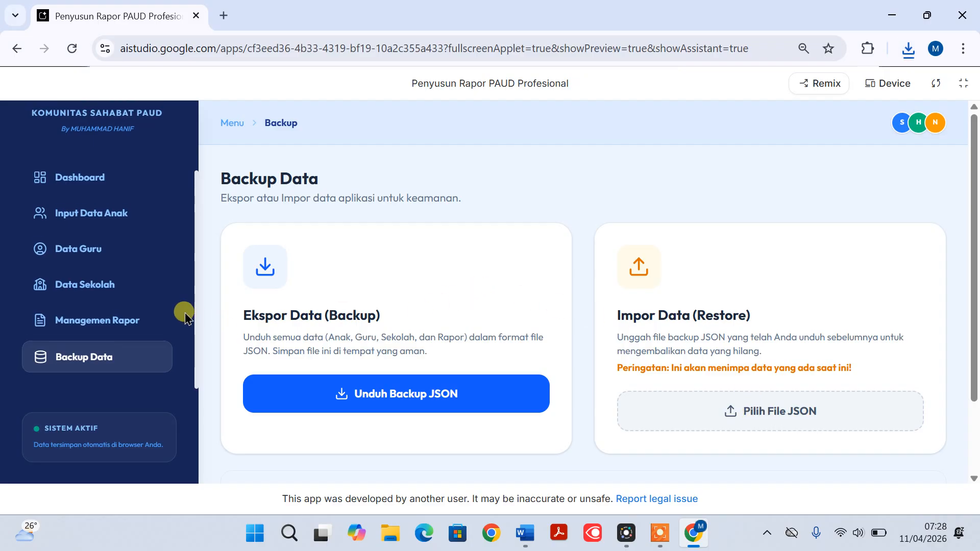
{"action": "scroll", "coordinate": [185, 318], "scroll_direction": "up", "scroll_amount": 2}
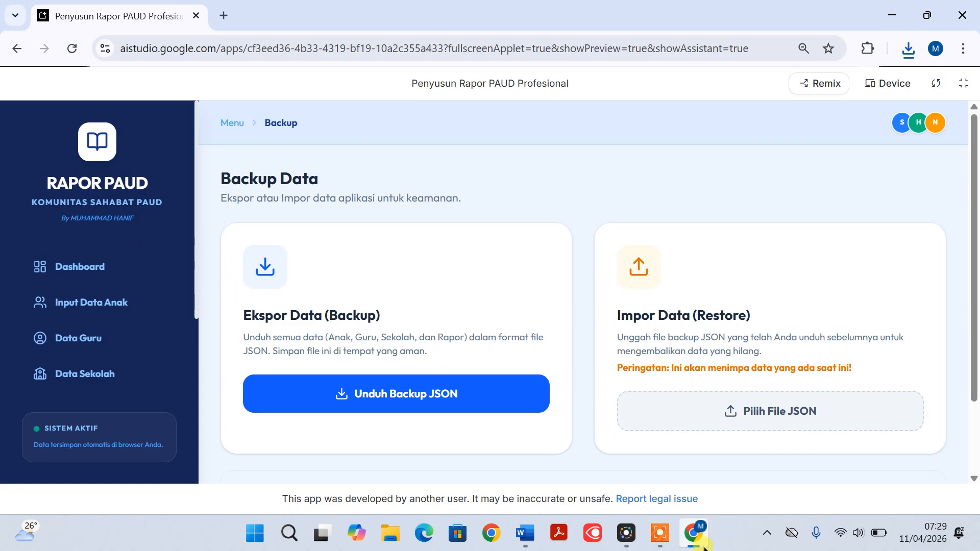
{"action": "mouse_move", "coordinate": [699, 545]}
{"action": "left_click", "coordinate": [694, 533]}
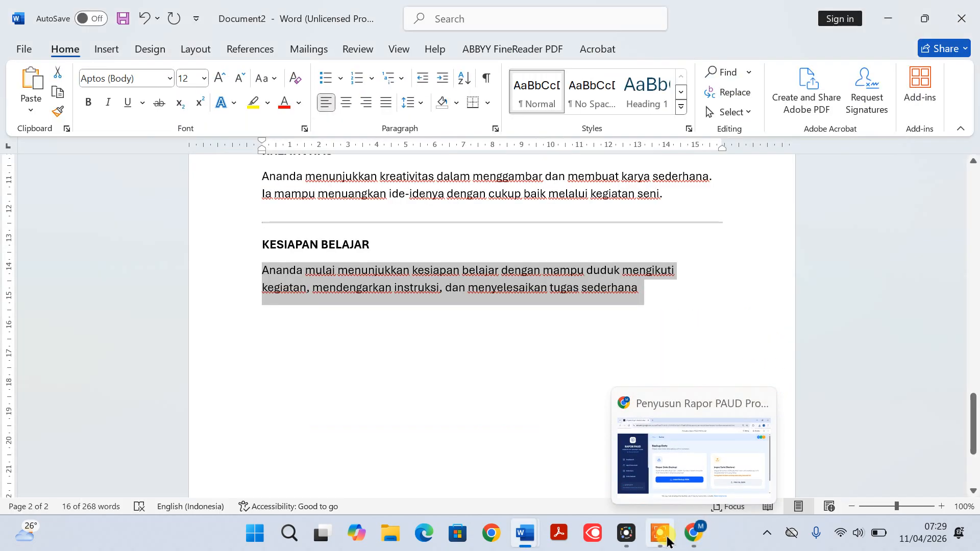